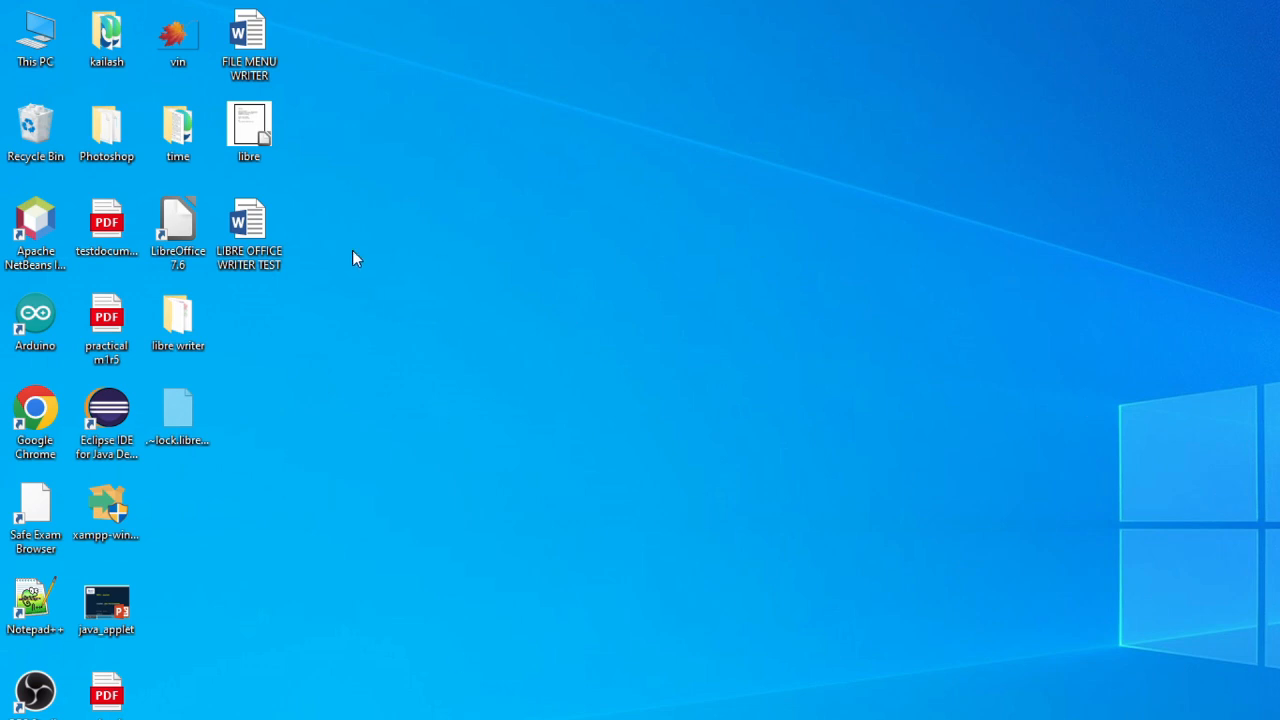
Open the libre document from the desktop and save it
double_click(240, 135)
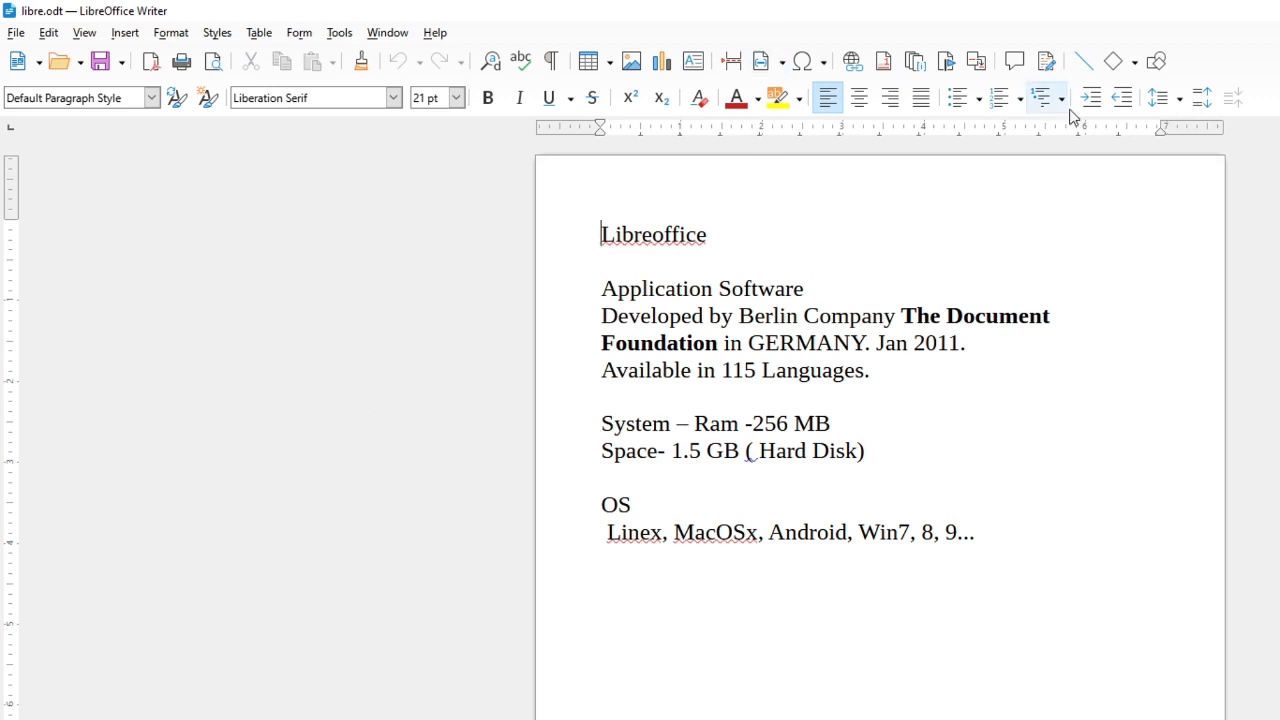
click(16, 32)
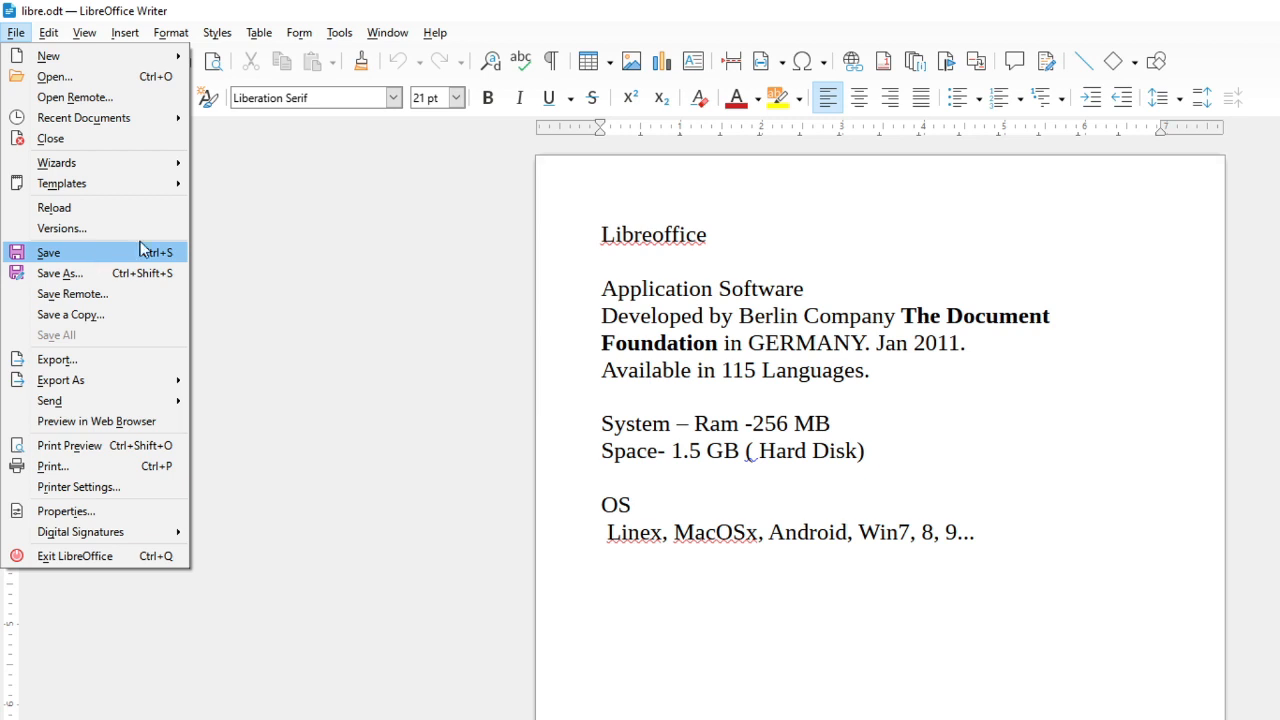
click(140, 252)
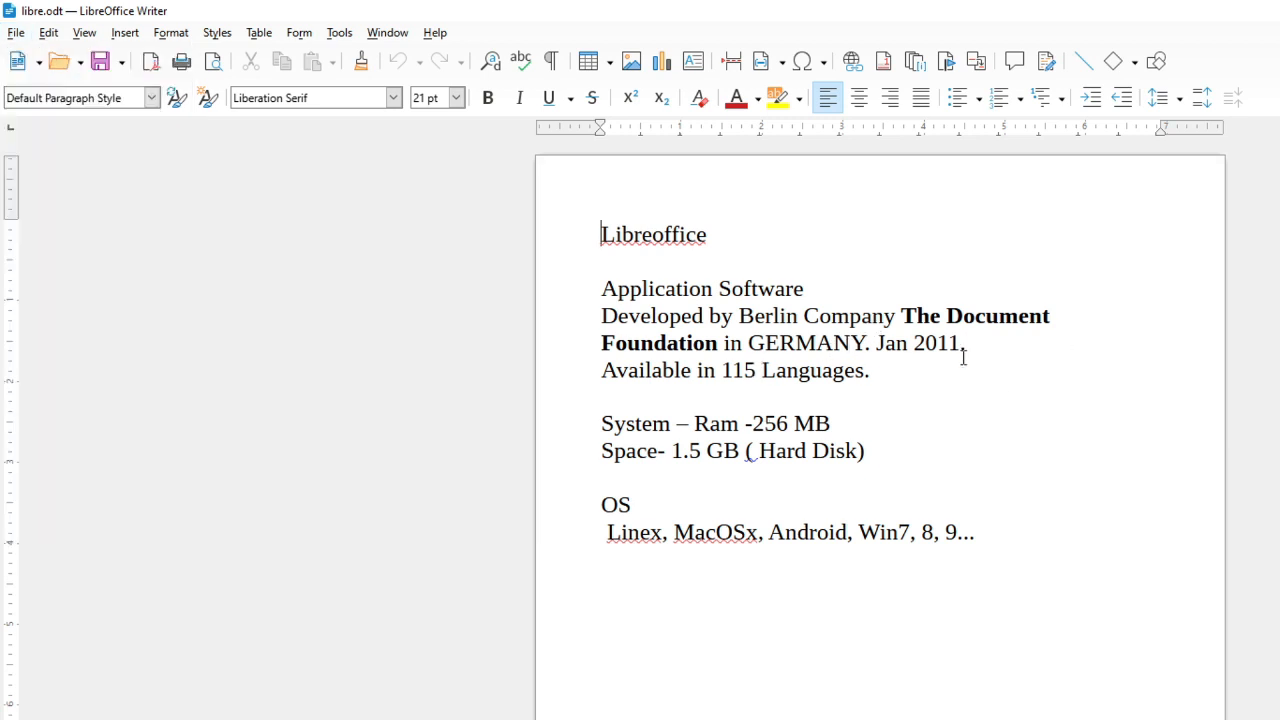
Make the line 'Available in 115 Languages' bold and red, and save the document
drag(864, 376, 618, 372)
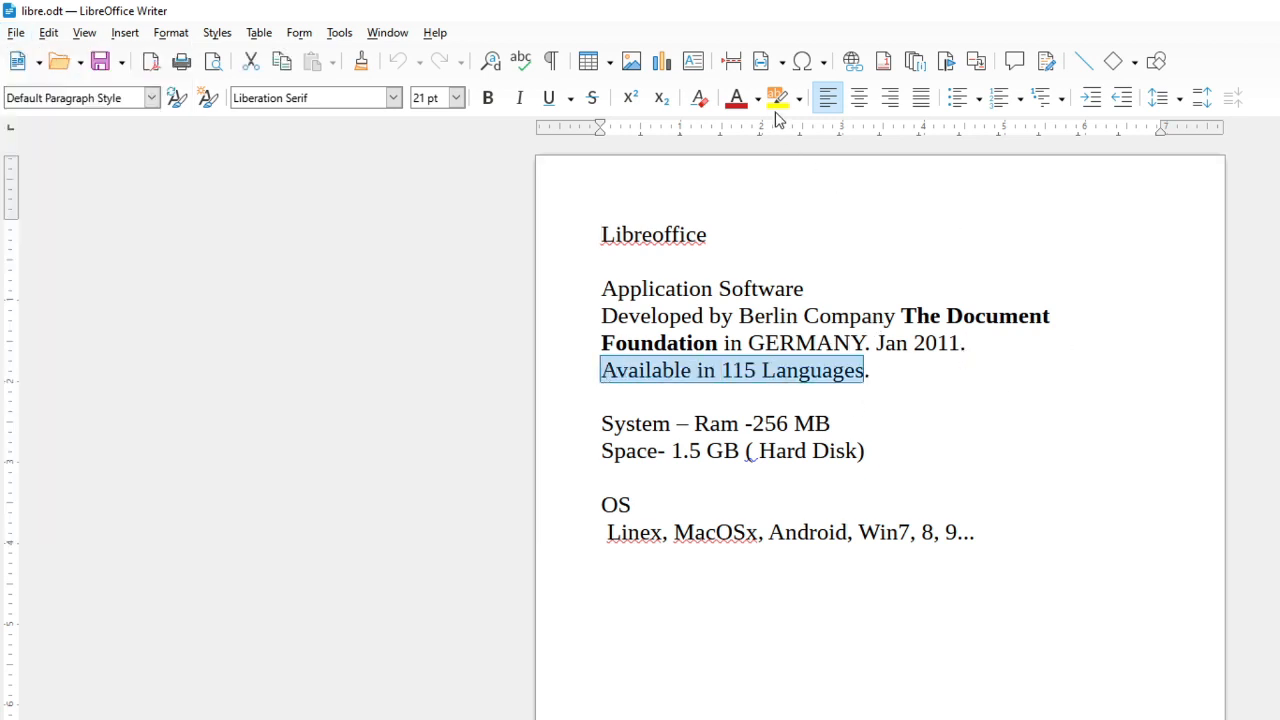
click(727, 96)
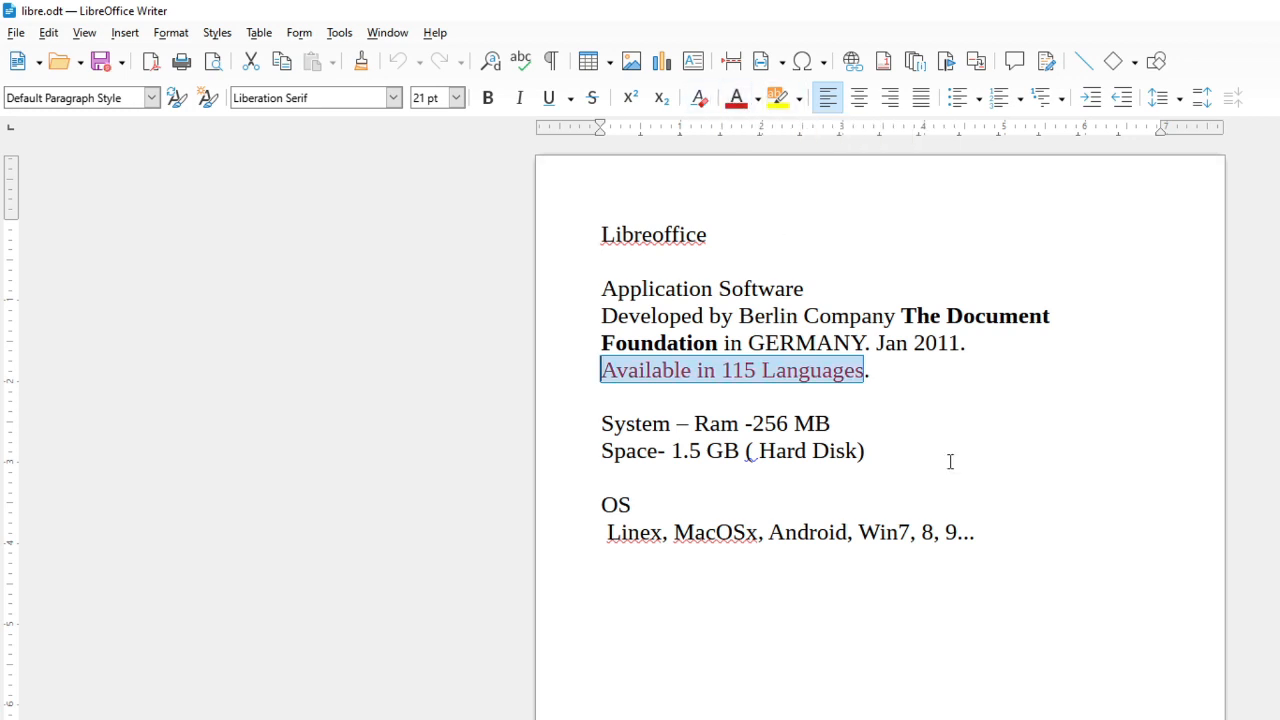
click(489, 98)
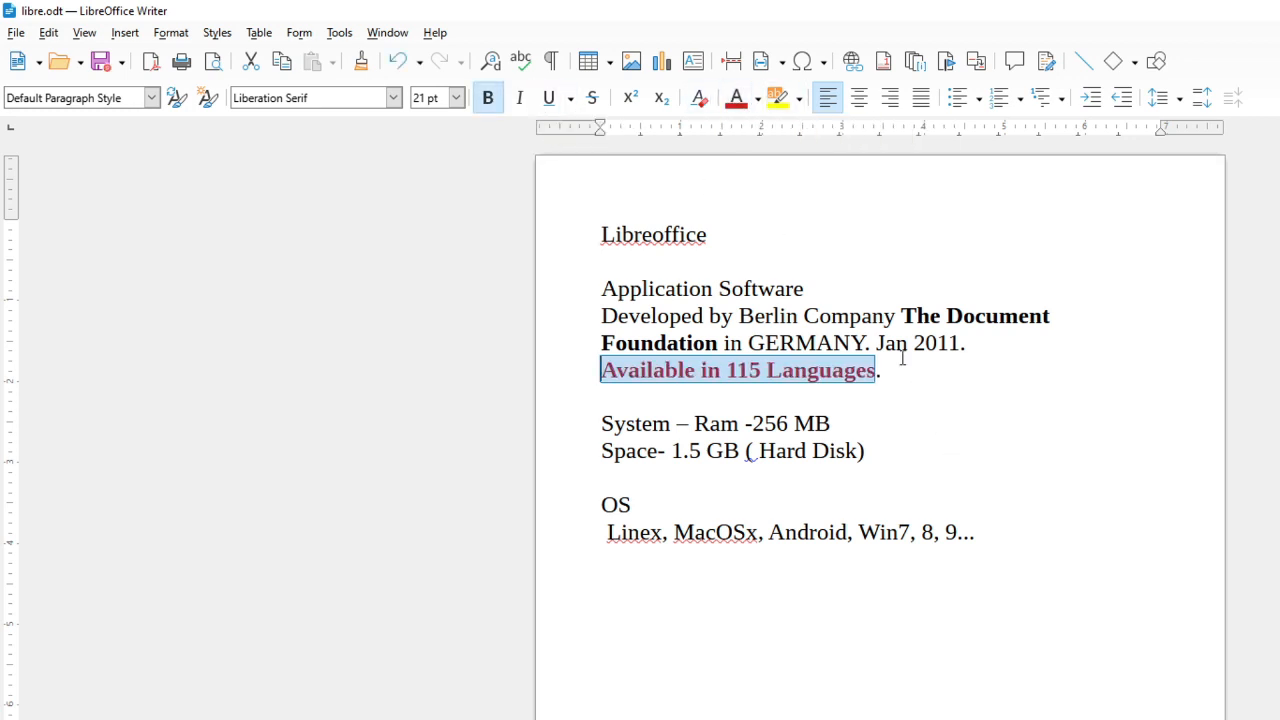
click(912, 396)
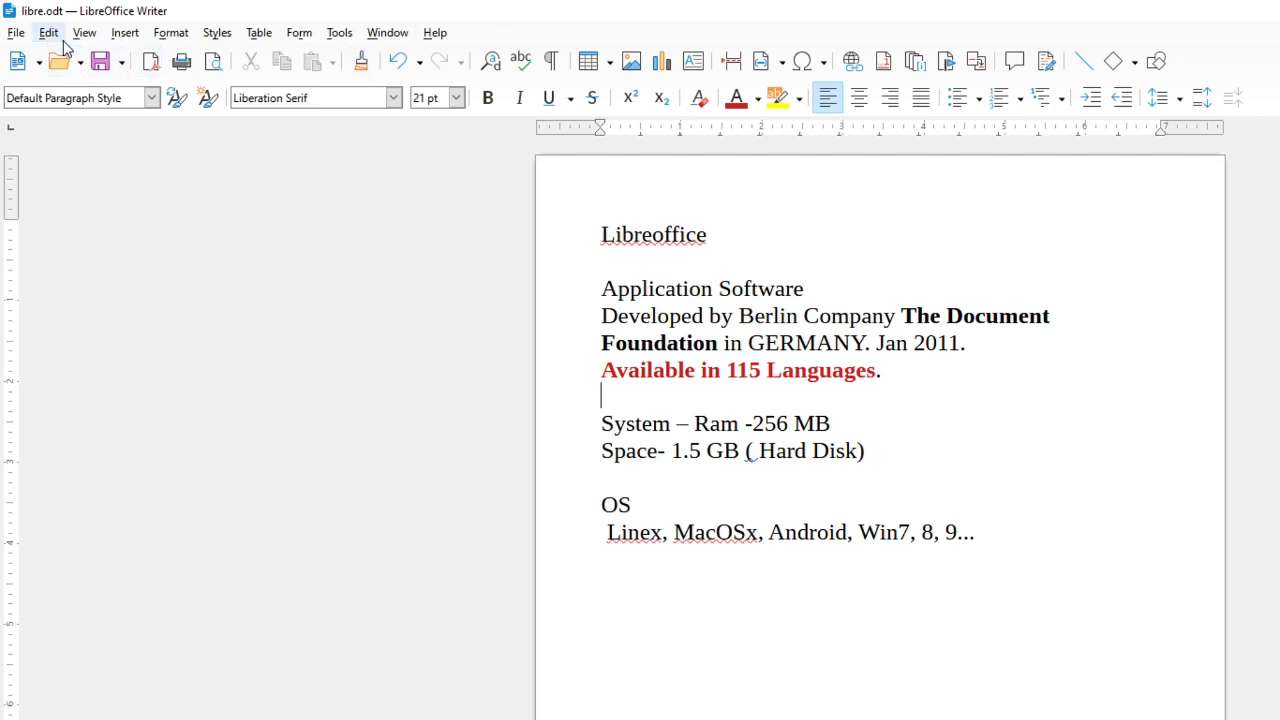
click(17, 33)
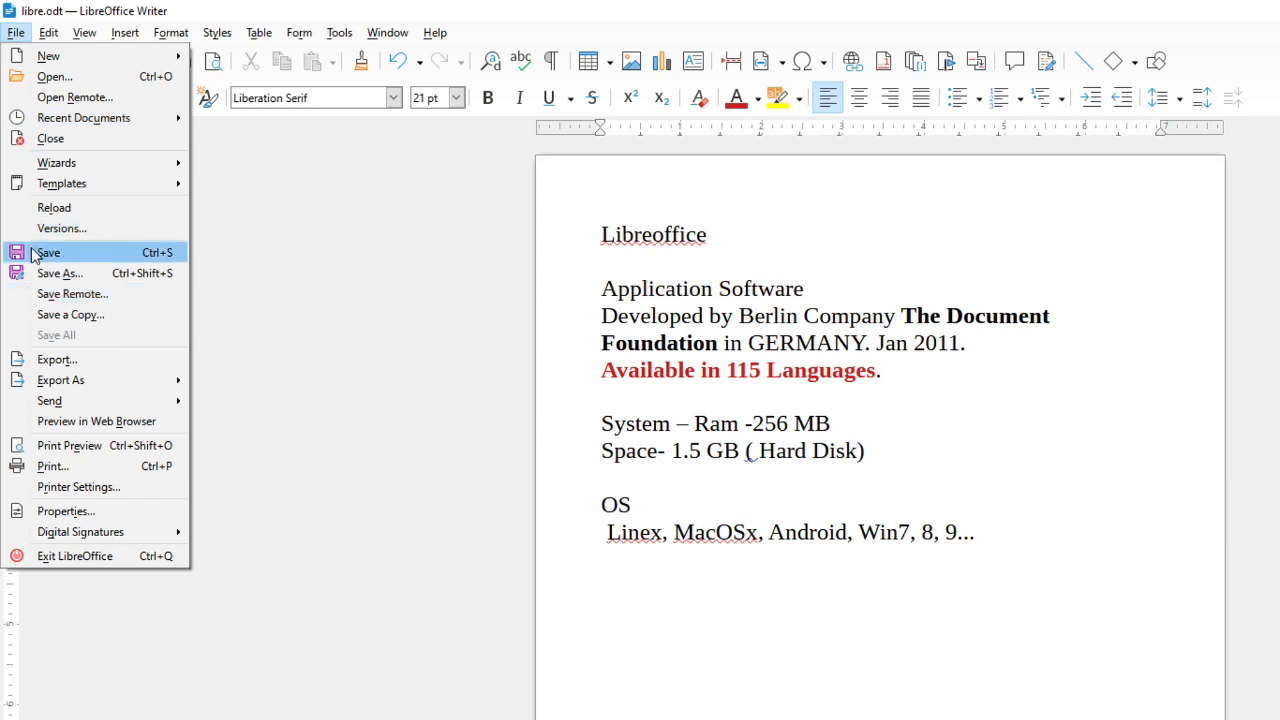
click(160, 252)
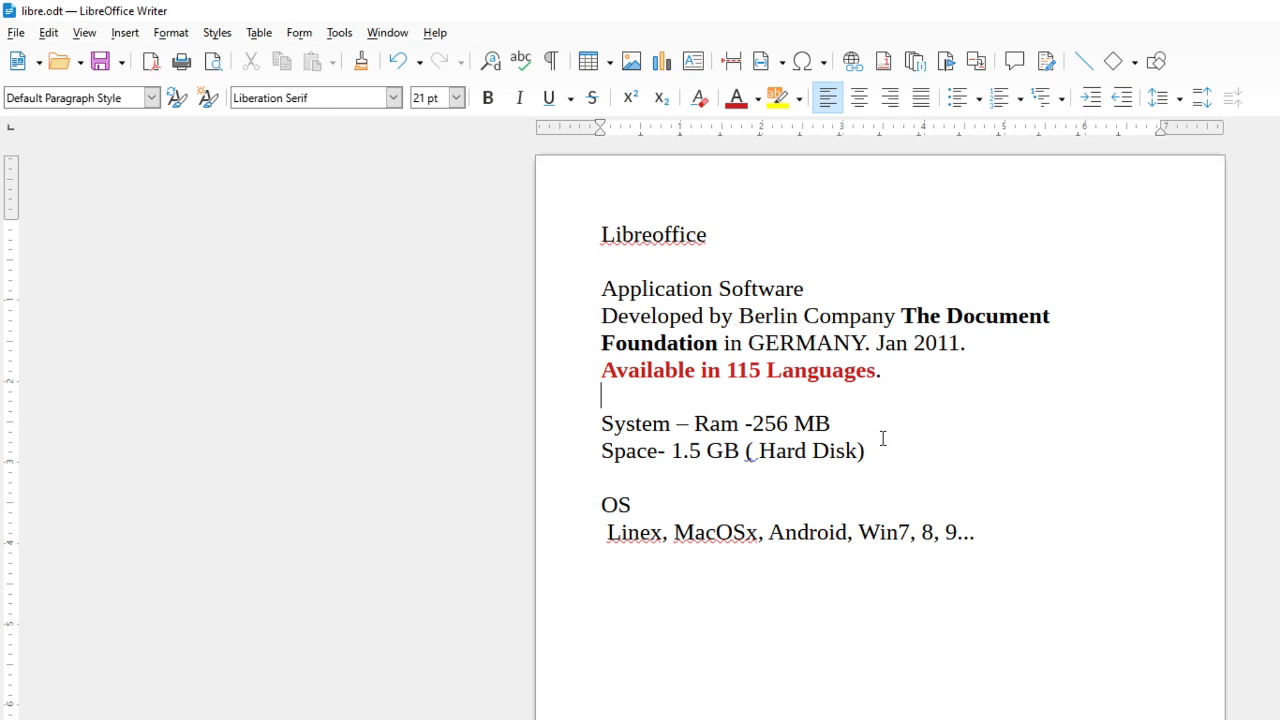
Turn the System and Space lines into a bulleted list
drag(878, 458, 590, 425)
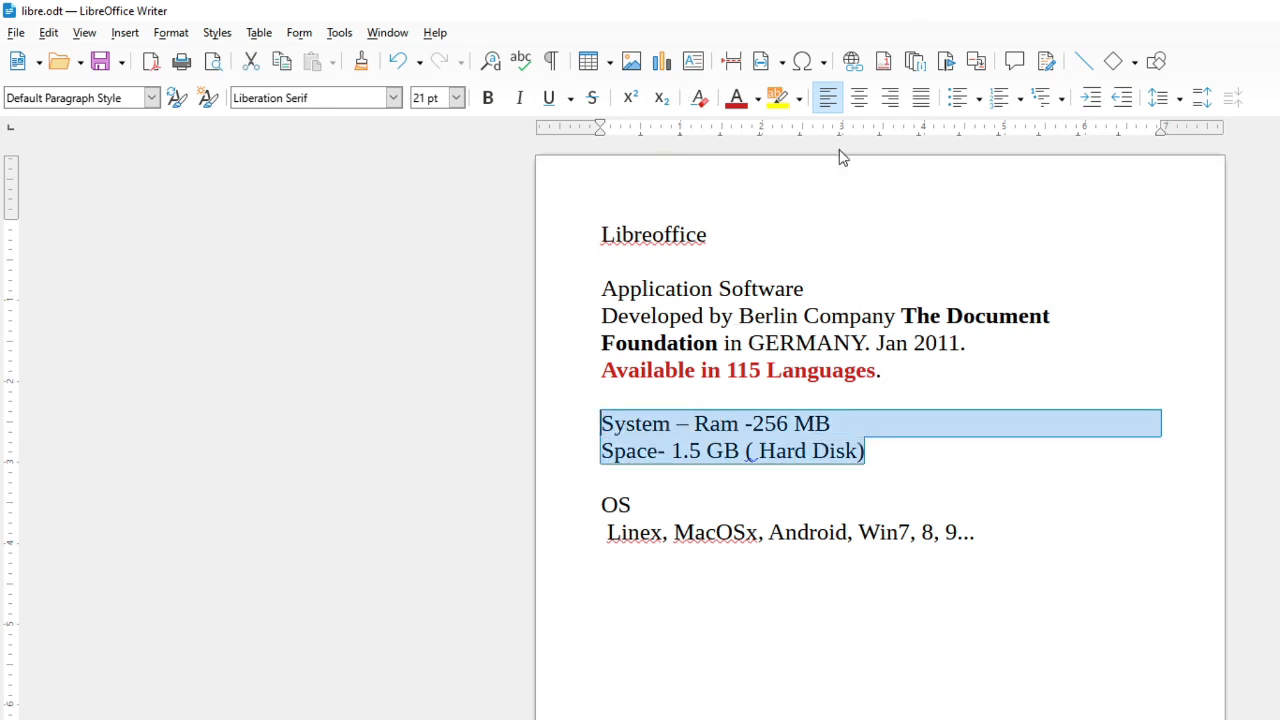
click(958, 98)
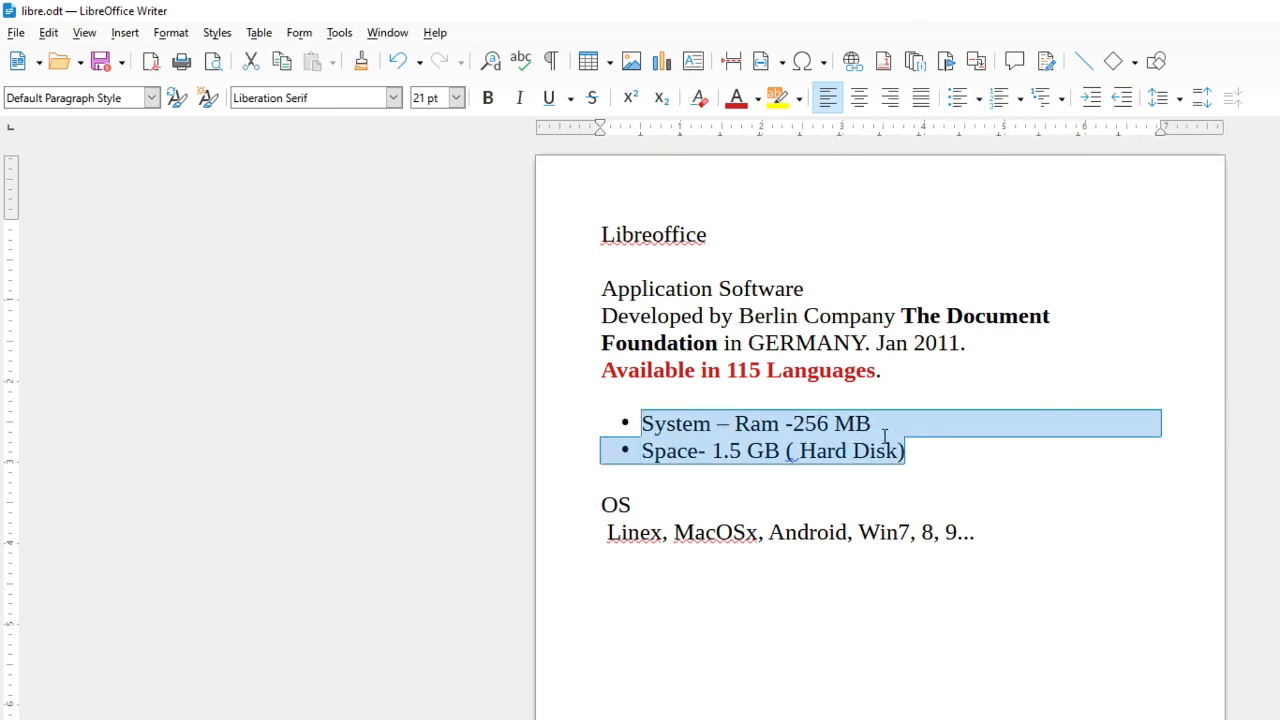
click(926, 343)
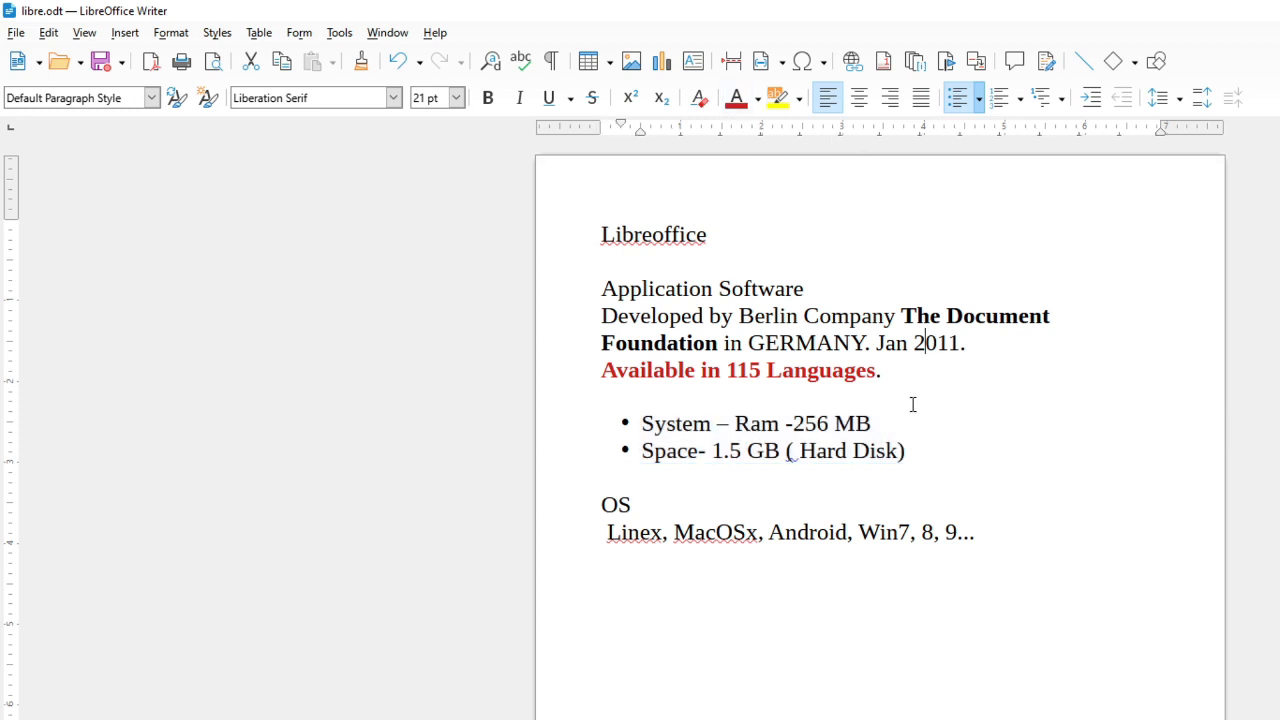
Colour the 'System – Ram -256 MB' bullet purple
drag(908, 423, 642, 424)
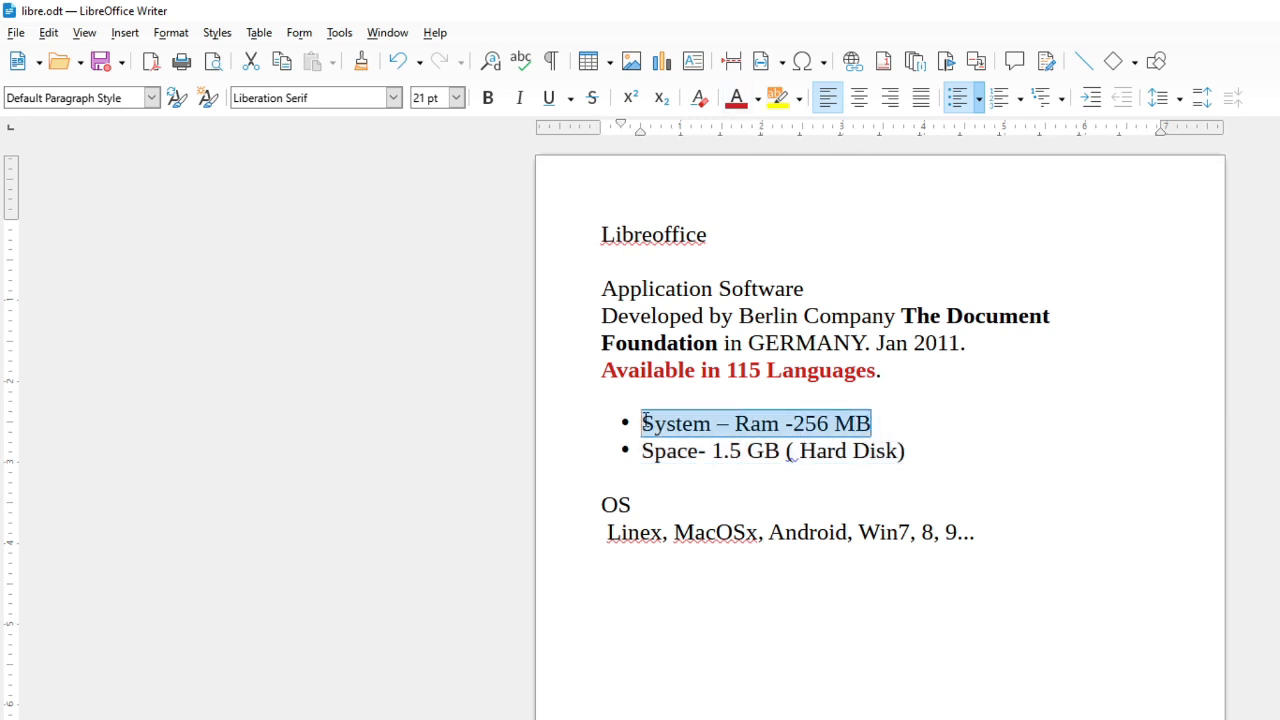
click(758, 99)
click(829, 229)
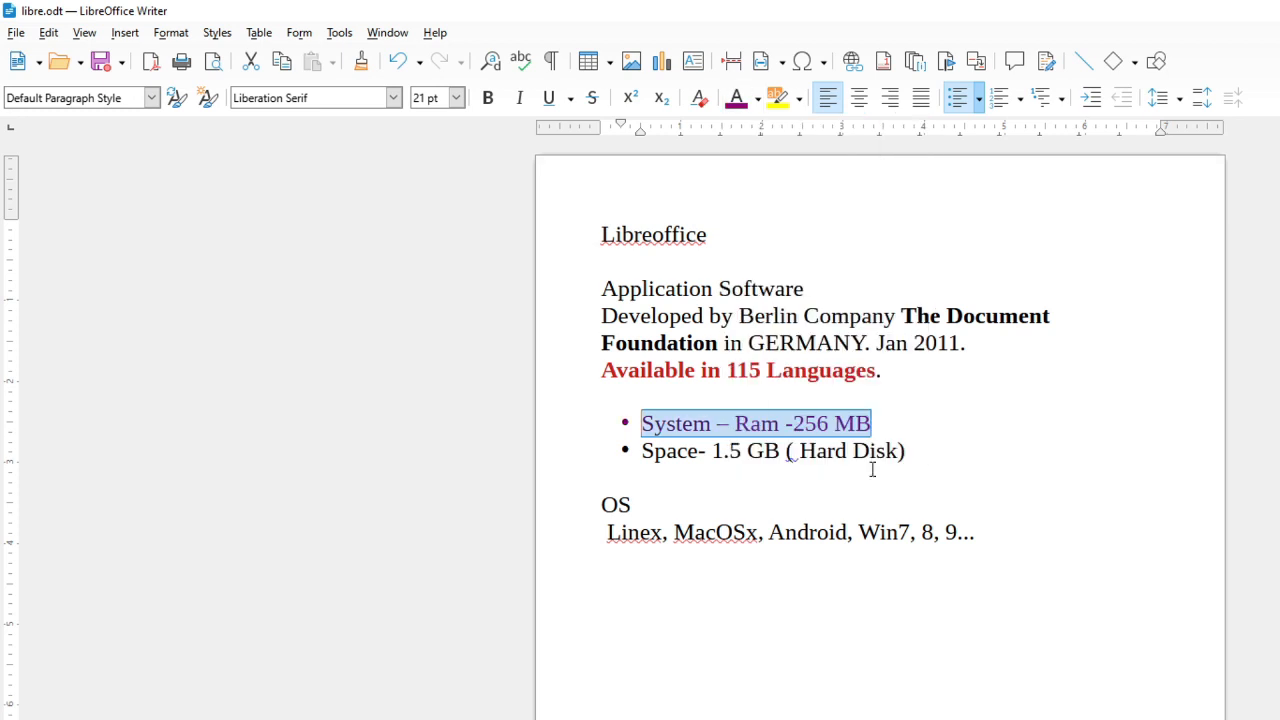
Colour the 'Space- 1.5 GB ( Hard Disk)' bullet Dark Teal 2
drag(906, 450, 641, 450)
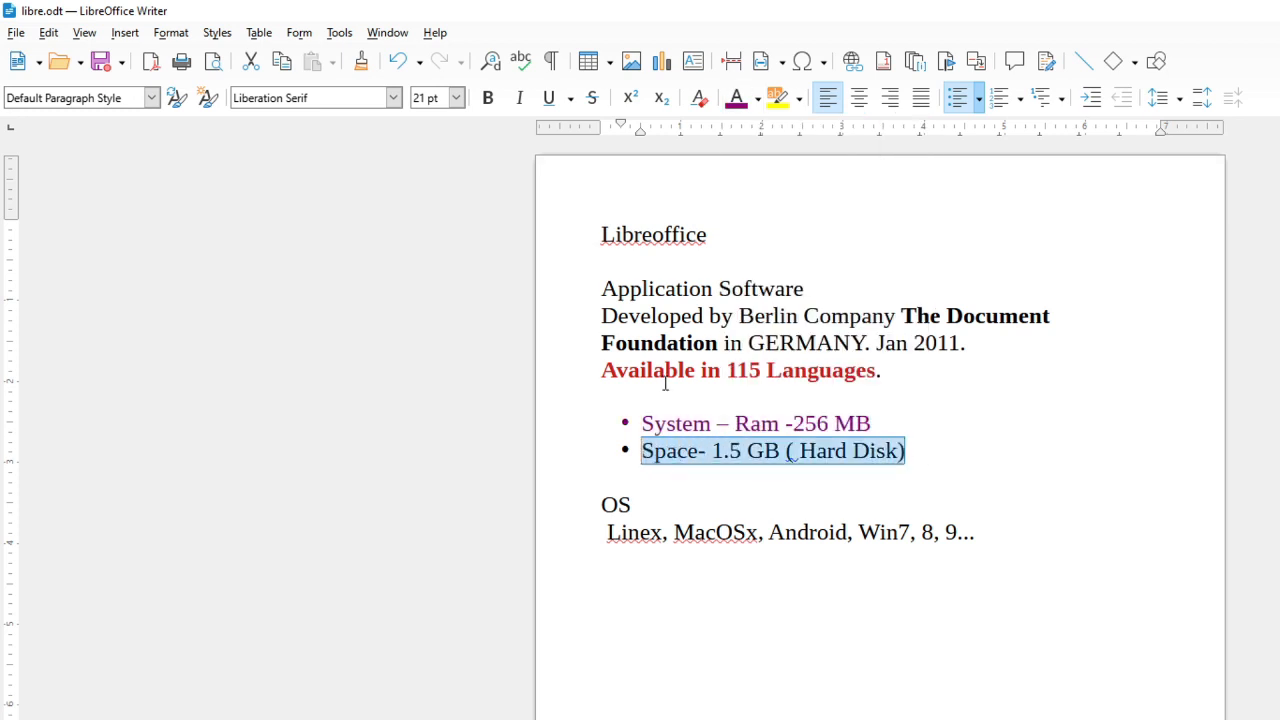
click(758, 99)
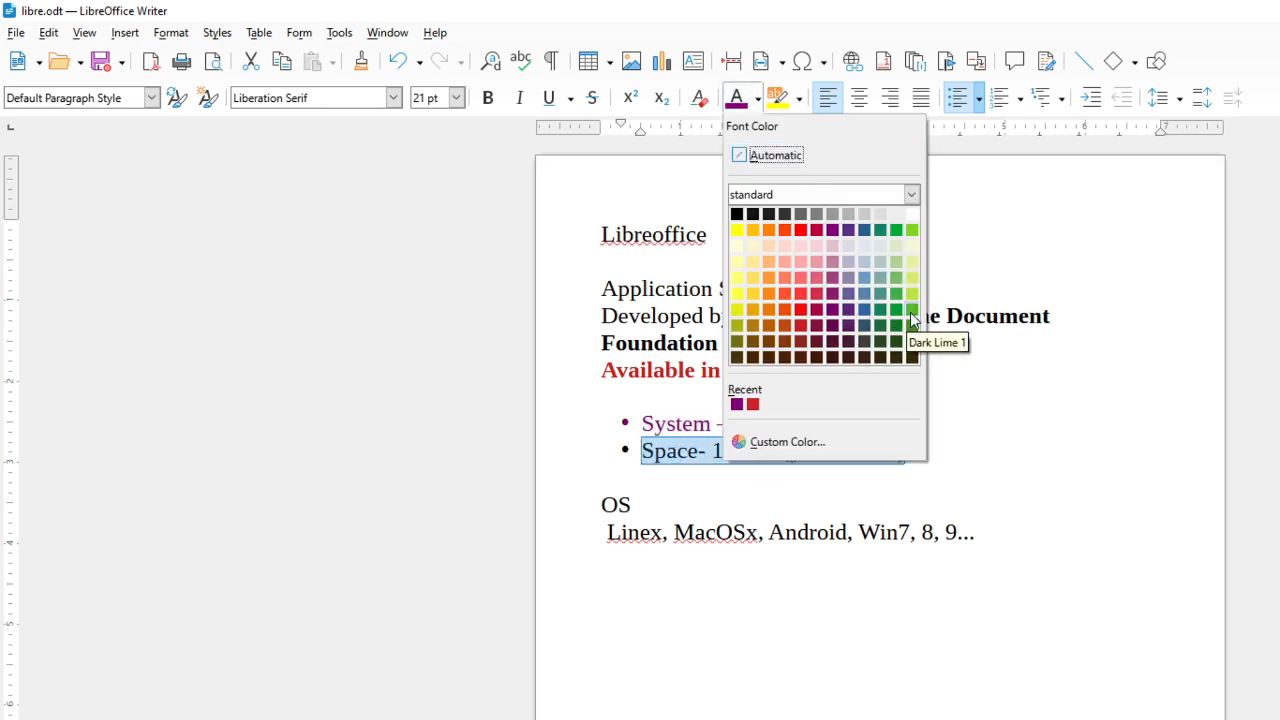
click(883, 328)
click(926, 450)
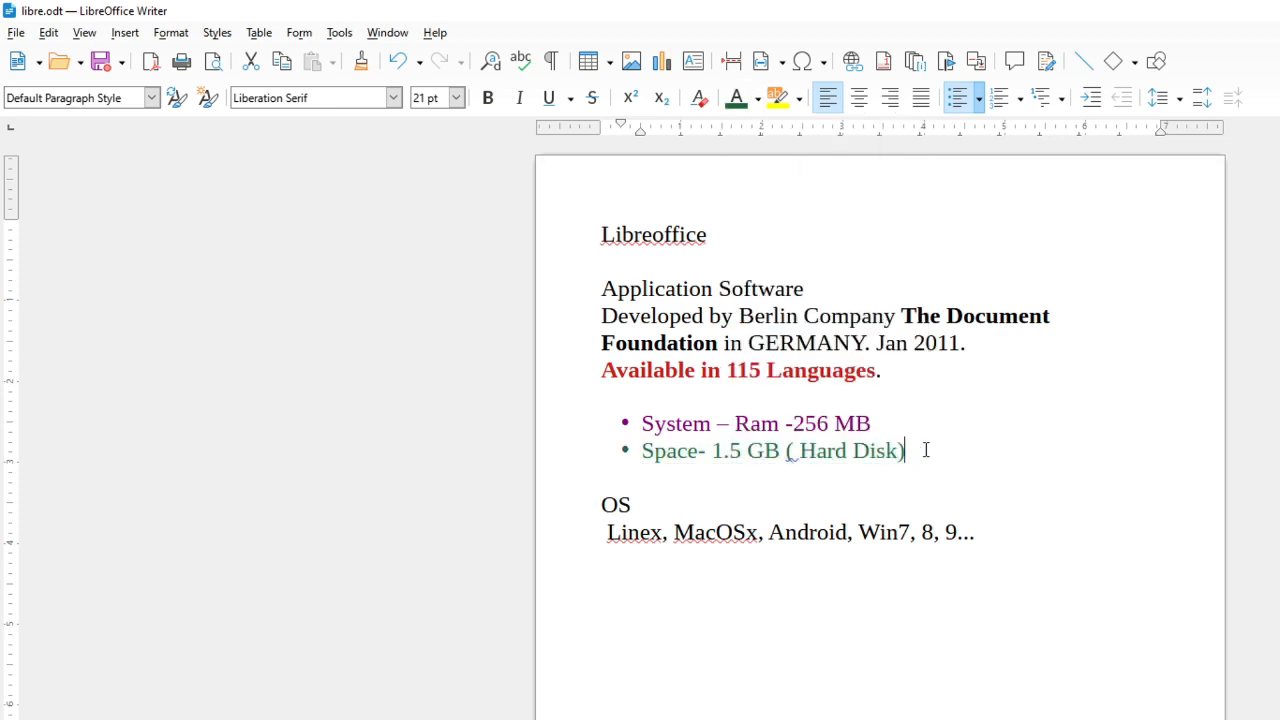
Make both bulleted lines bold
drag(926, 450, 622, 425)
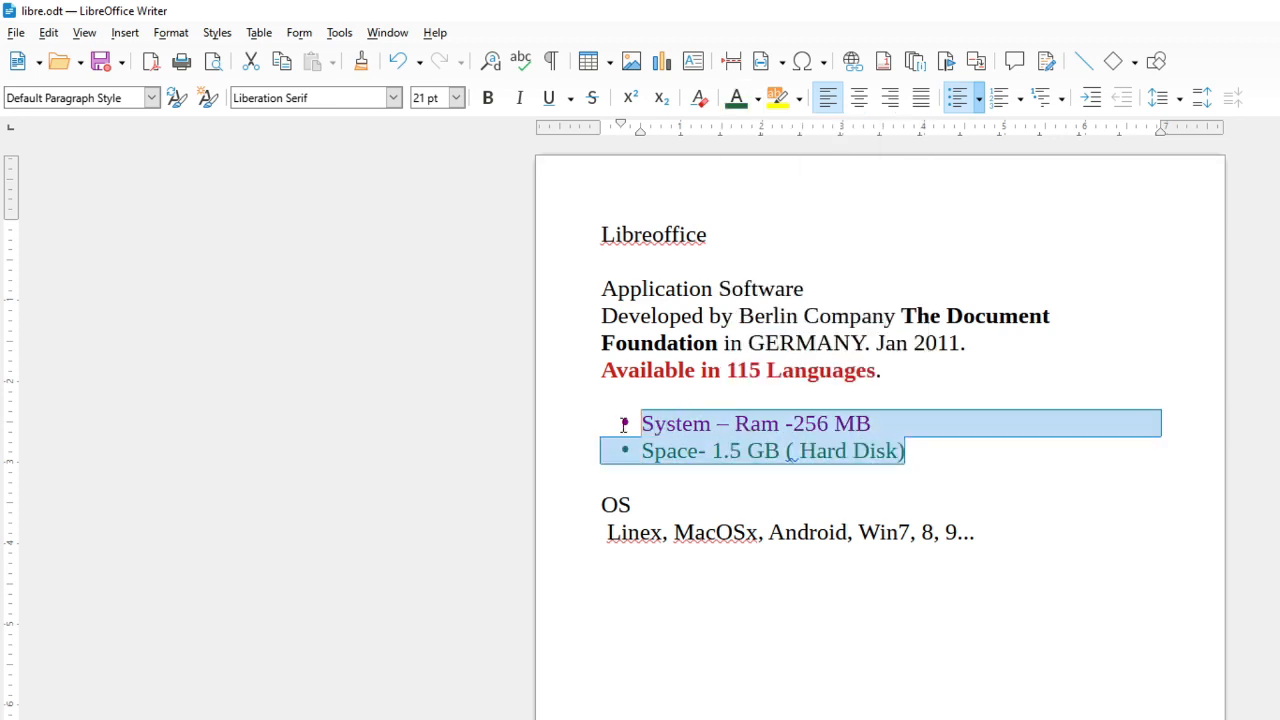
click(487, 100)
click(849, 530)
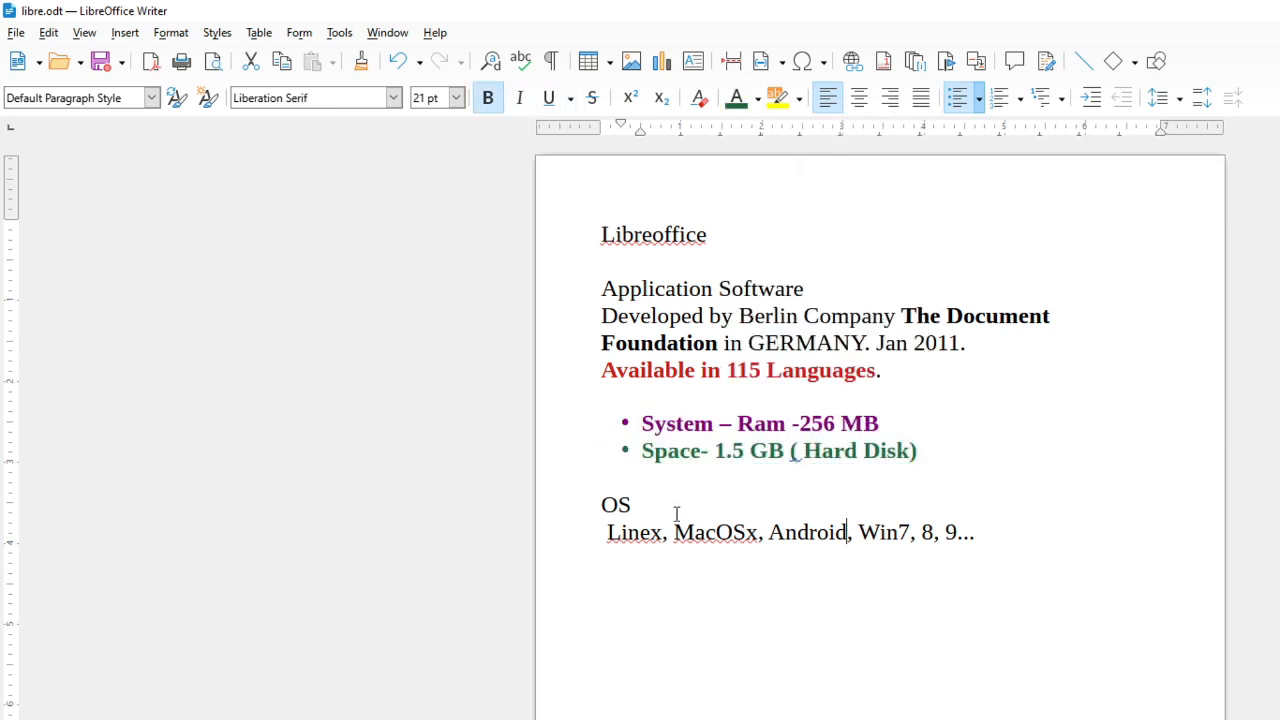
Change the heading 'OS' to 'Operating System'
click(603, 505)
double_click(622, 505)
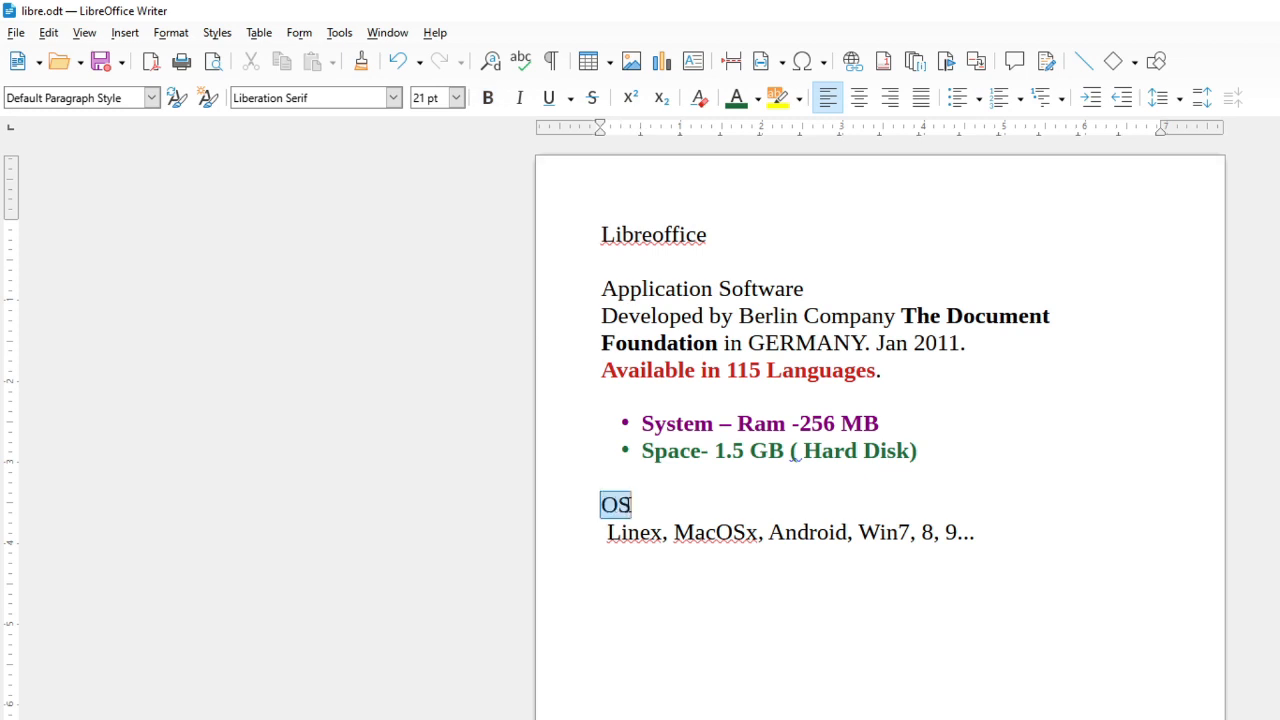
click(631, 505)
text(p)
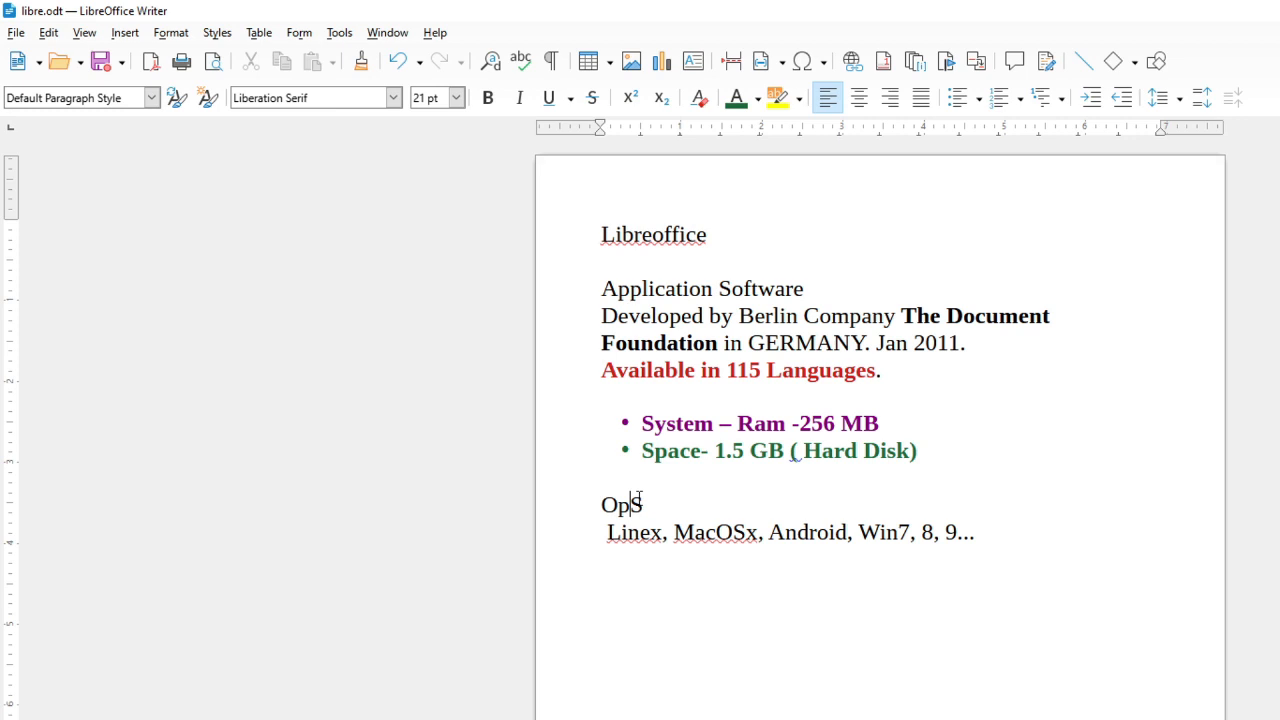
text(eration)
key(BackSpace)
key(BackSpace)
key(BackSpace)
text(ng System)
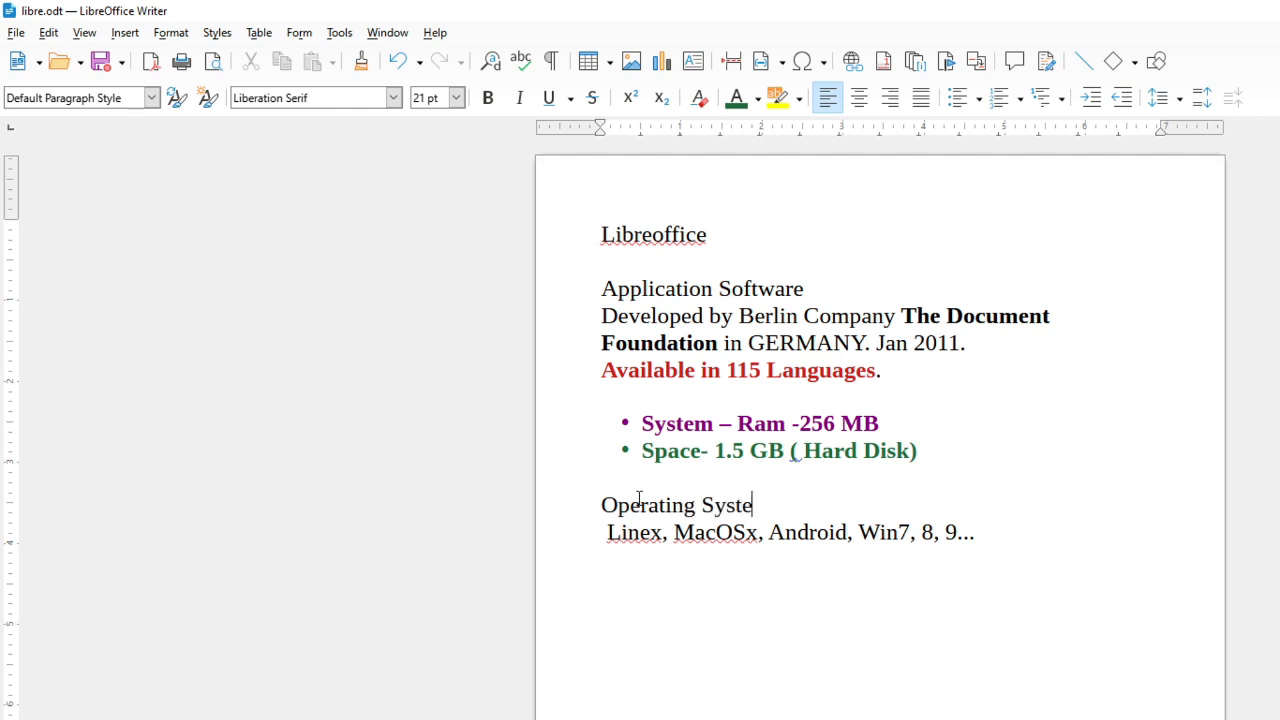
Set the 'Operating System' heading to the Kristen ITC font and make it bold
key(shift+Left)
key(shift+Left)
key(shift+Left)
key(shift+Left)
key(shift+Left)
key(shift+Left)
key(shift+Left)
key(shift+Left)
key(shift+Left)
key(shift+Left)
key(shift+Left)
key(shift+Left)
key(shift+Left)
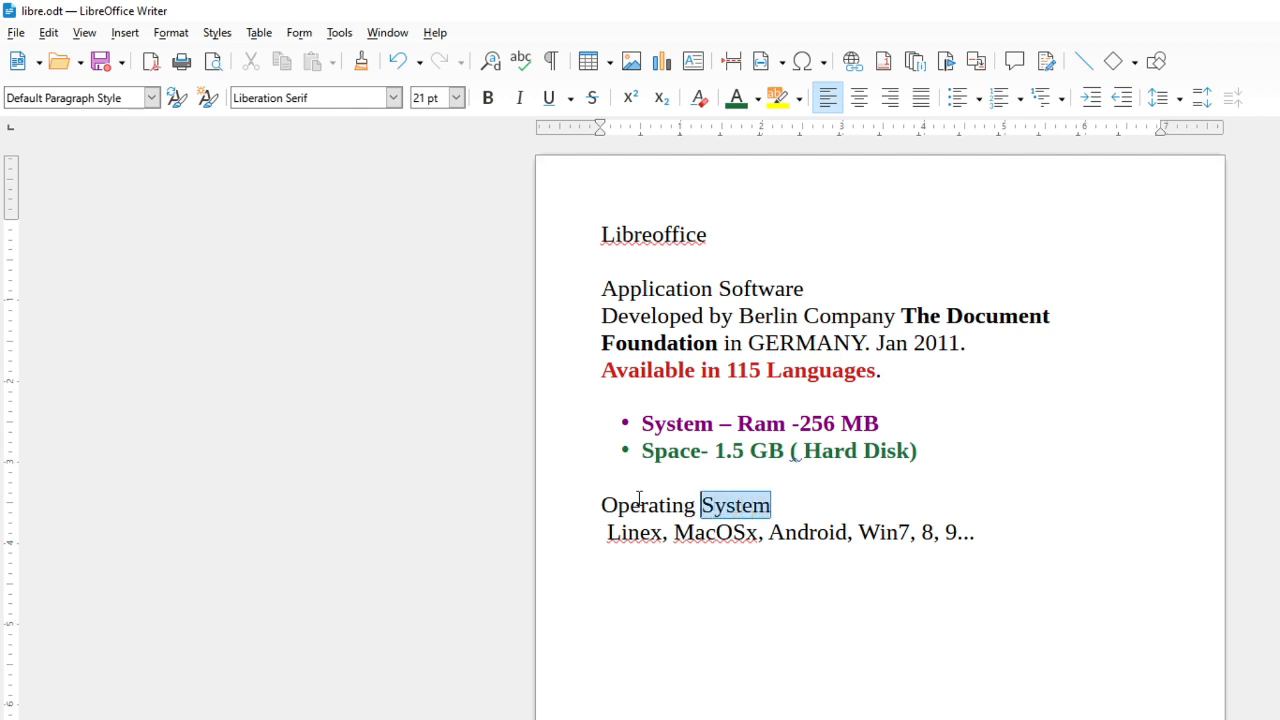
key(shift+Left)
key(shift+Left)
key(shift+Left)
key(shift+Left)
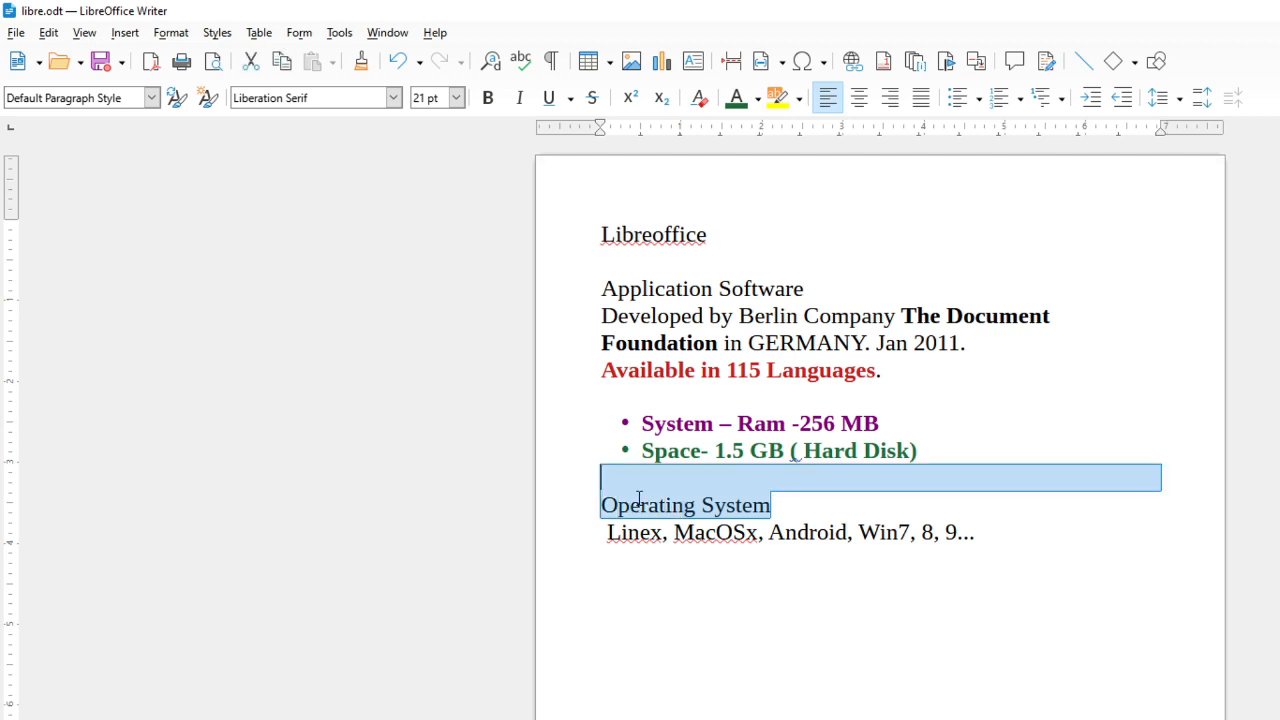
key(shift+Right)
click(392, 98)
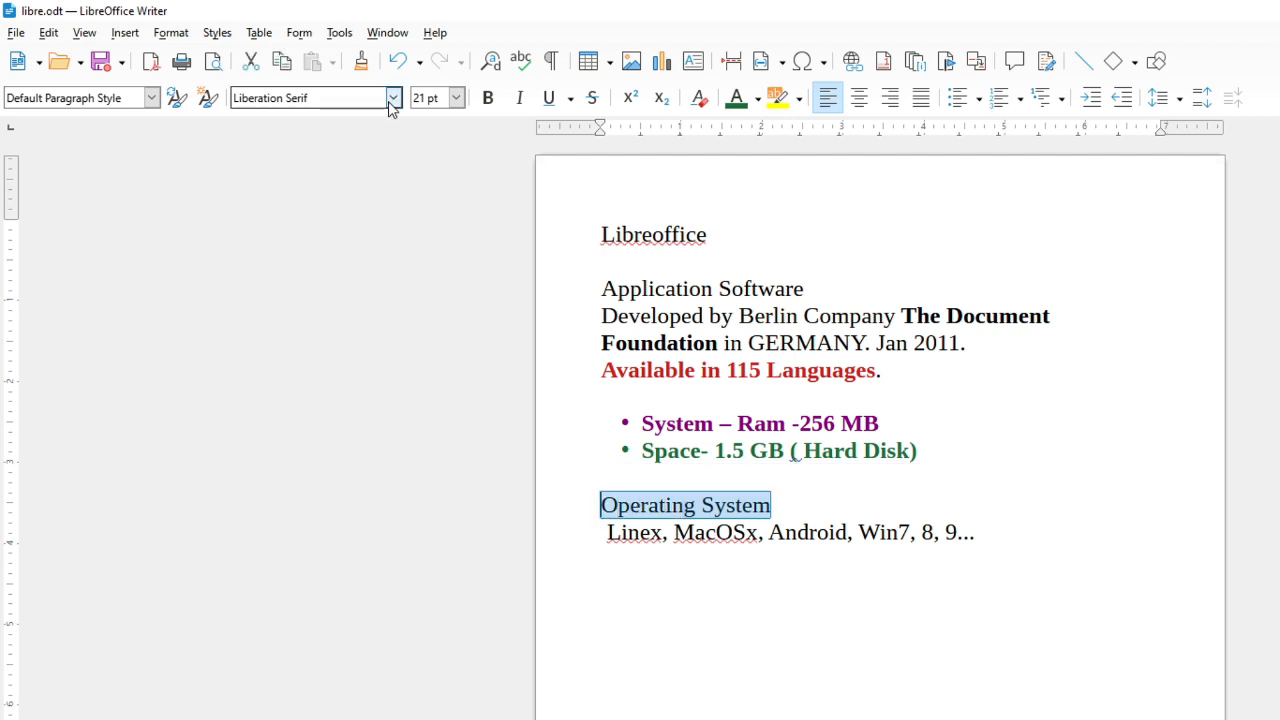
scroll(330, 225, up, 1)
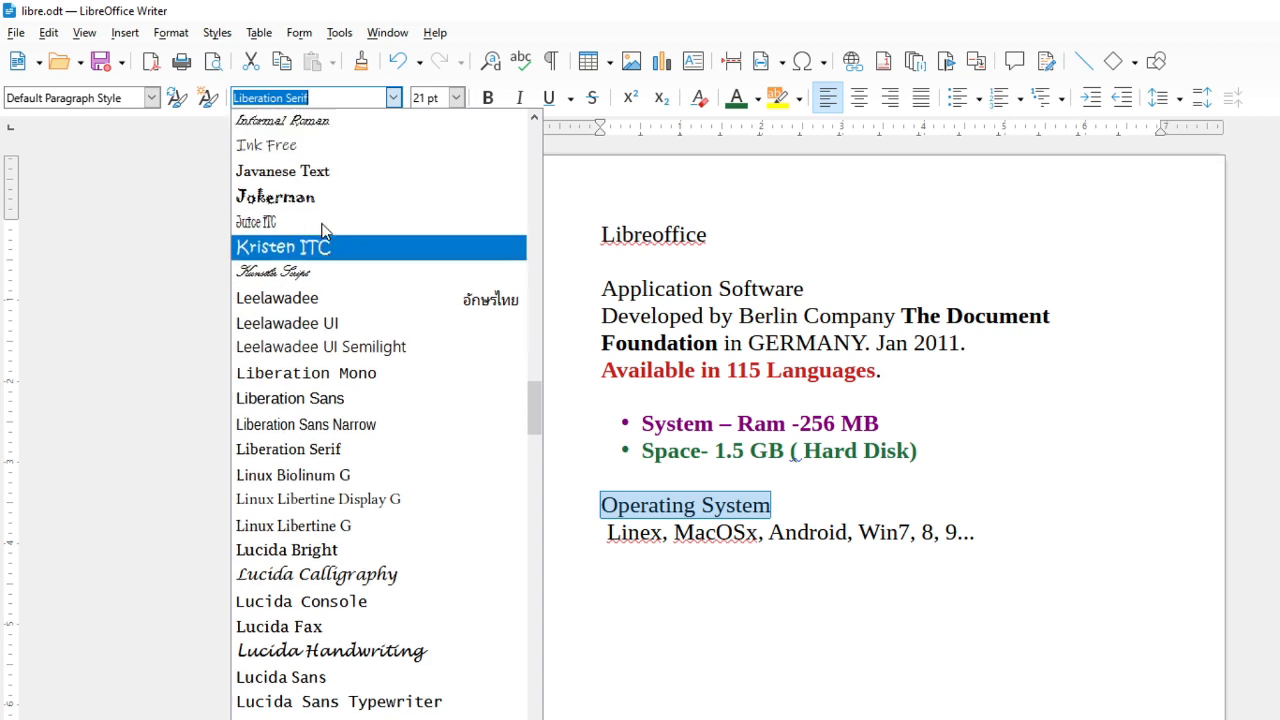
click(330, 240)
click(492, 101)
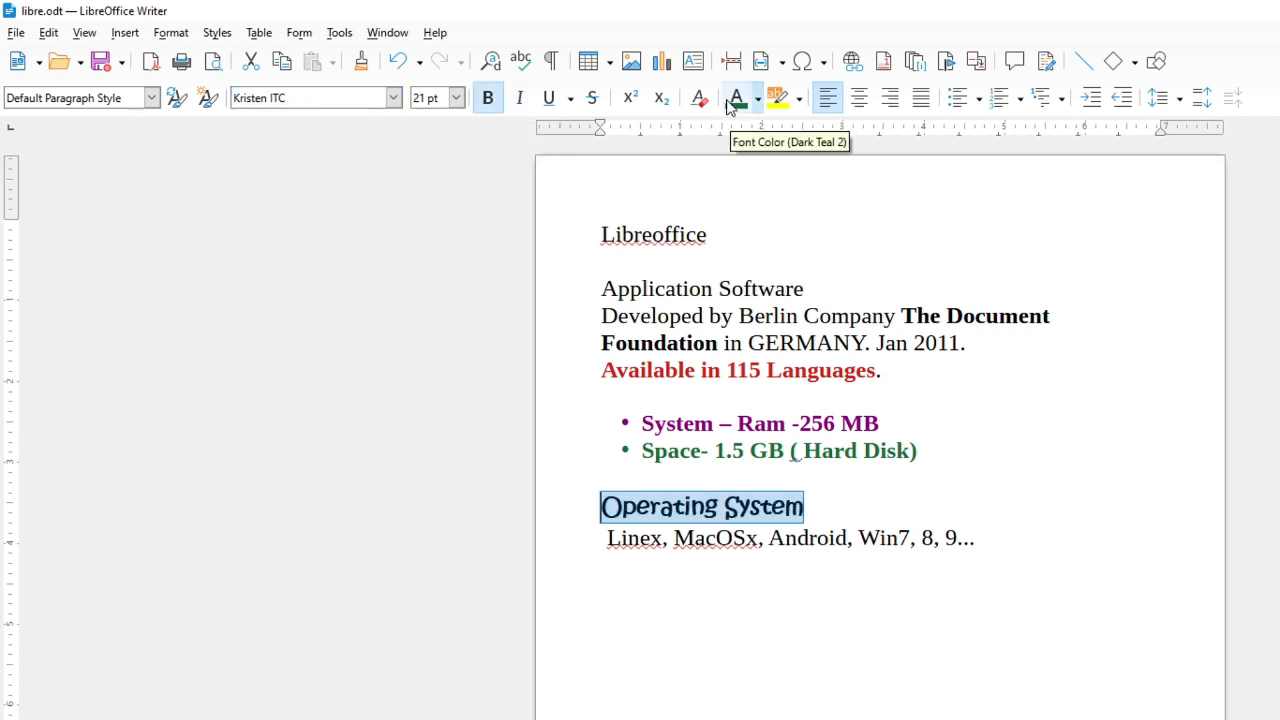
Center the 'Operating System' heading and colour it Indigo
click(858, 99)
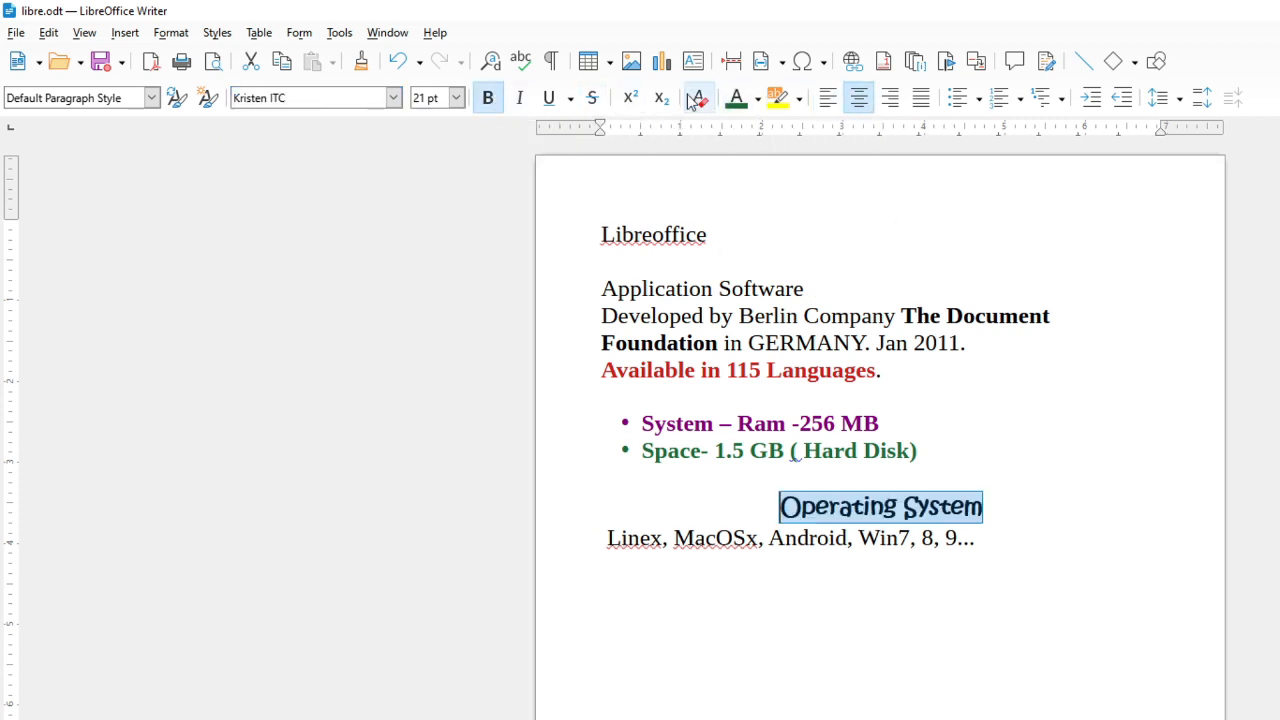
click(757, 99)
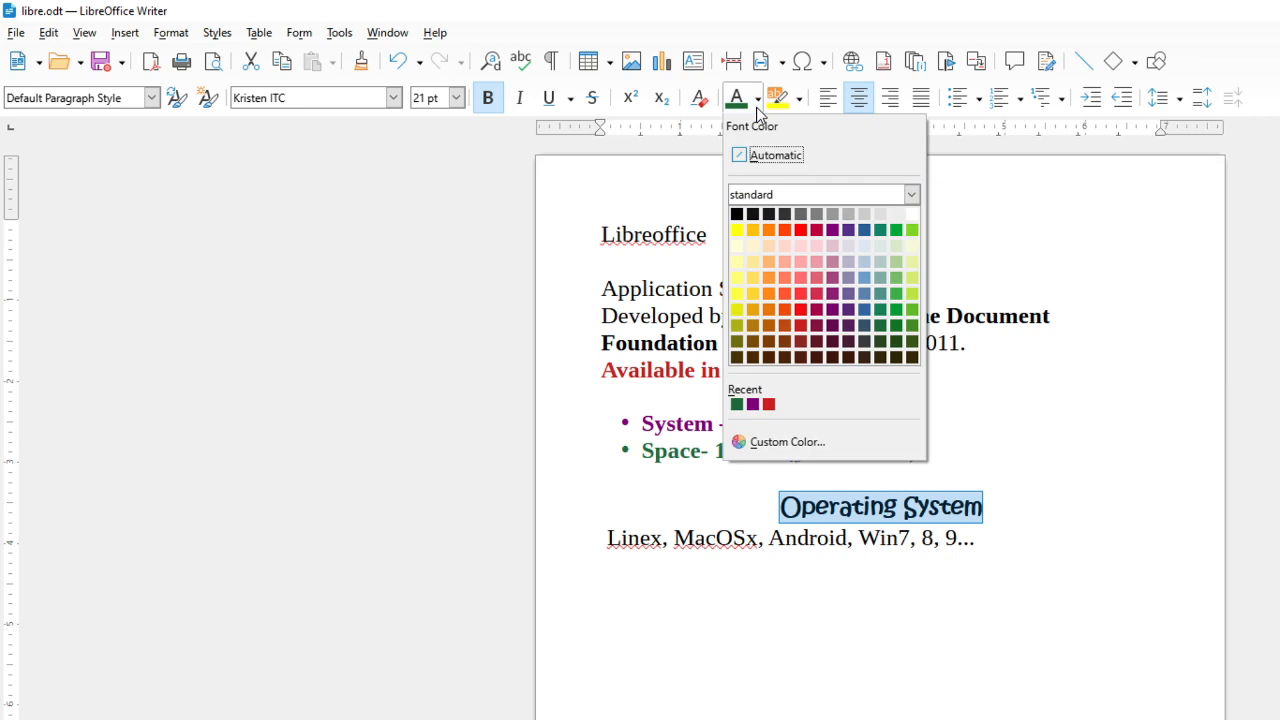
click(848, 229)
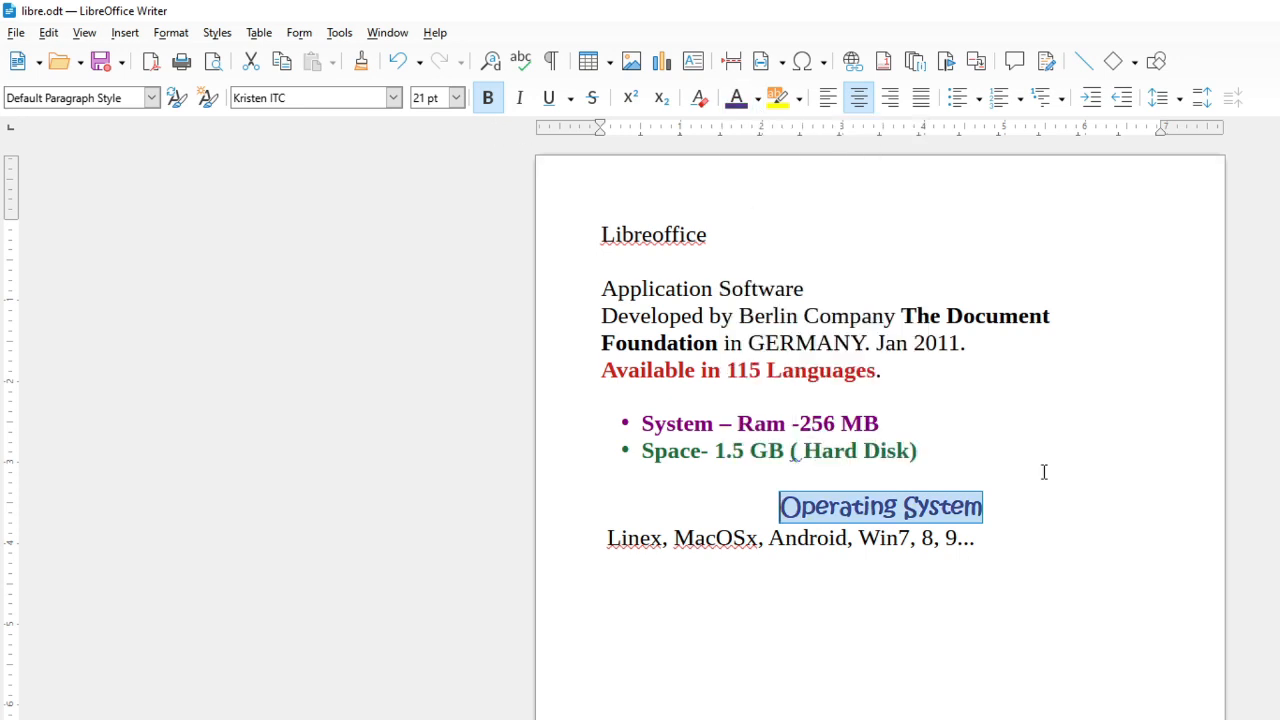
click(997, 523)
drag(997, 523, 797, 509)
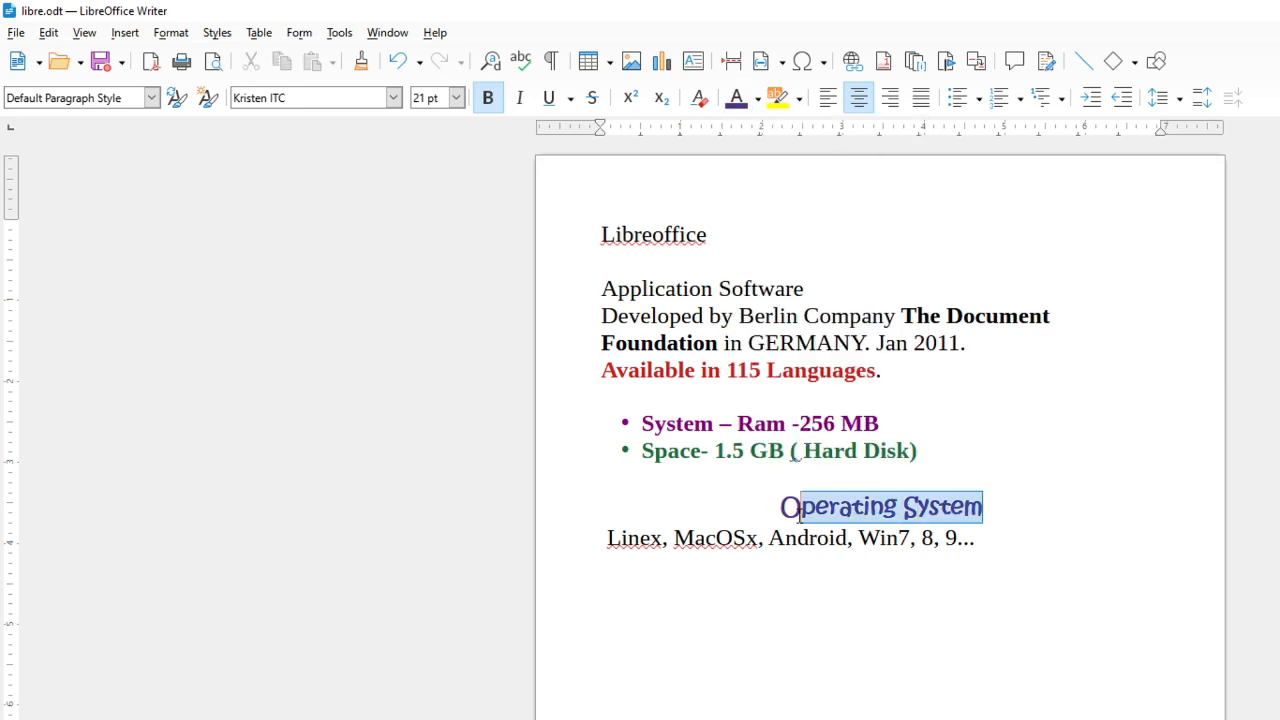
click(975, 537)
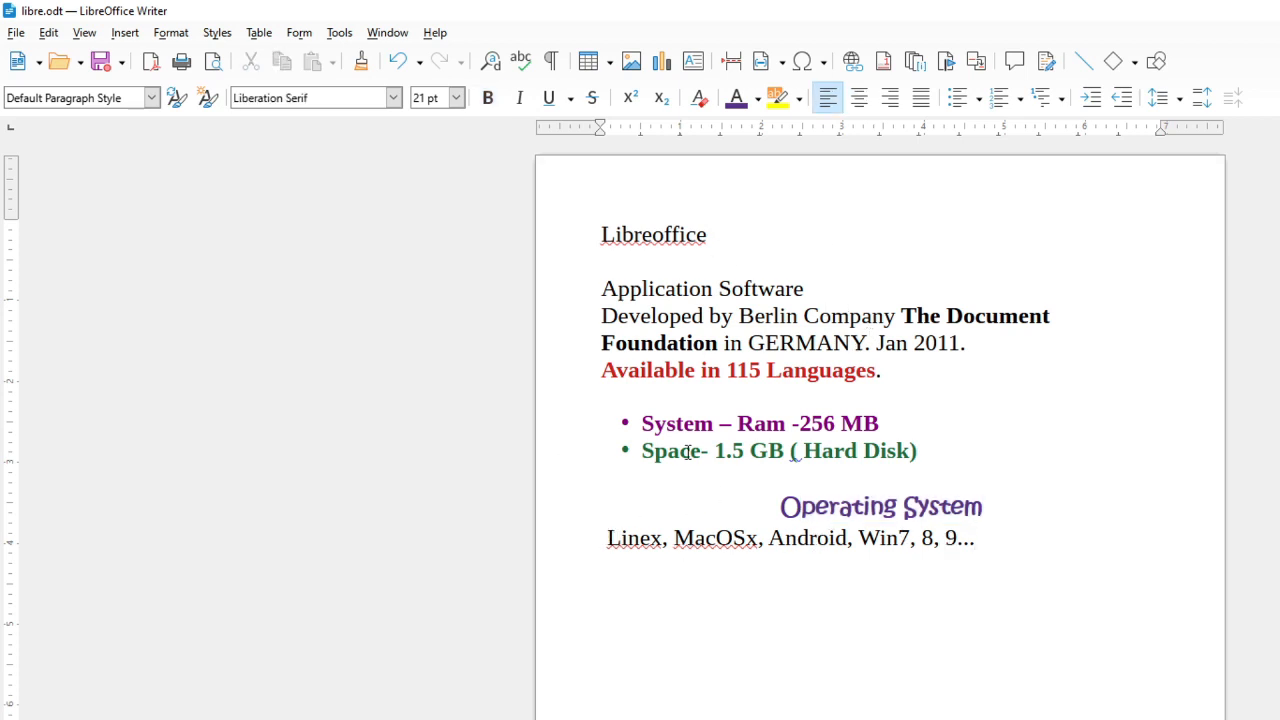
Center the title 'Libreoffice' and make it bold
drag(712, 234, 600, 232)
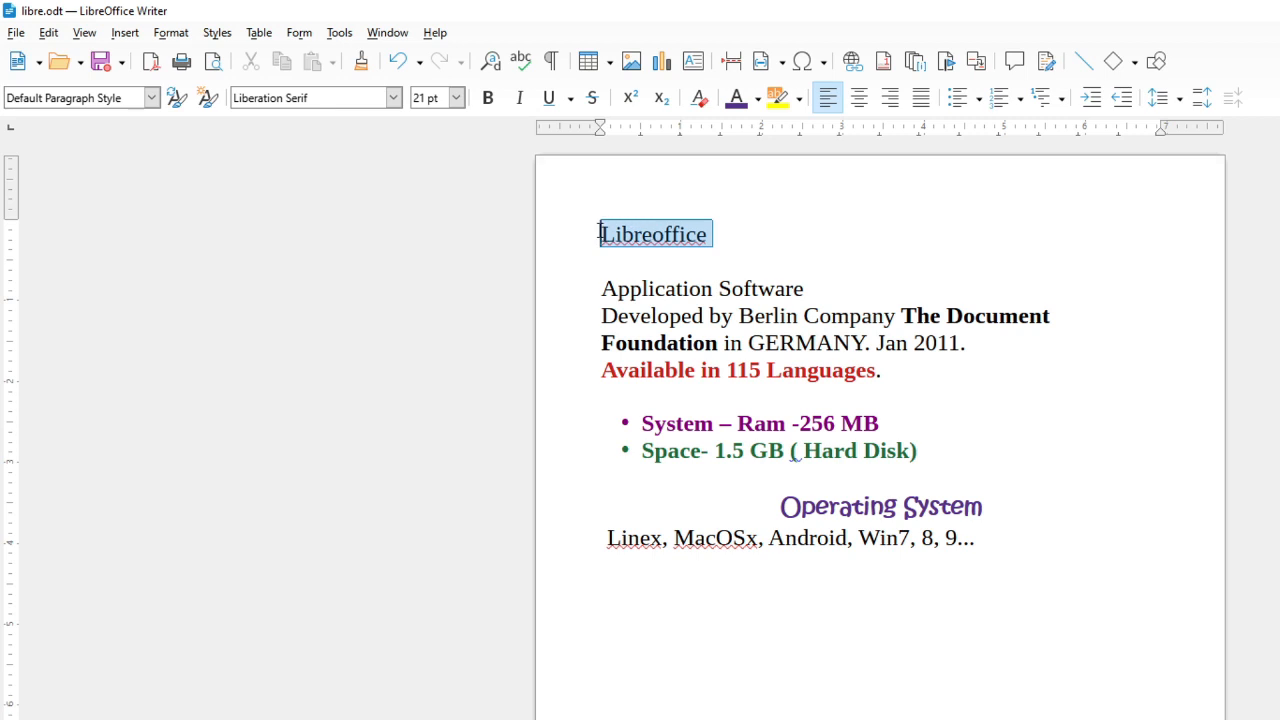
click(856, 105)
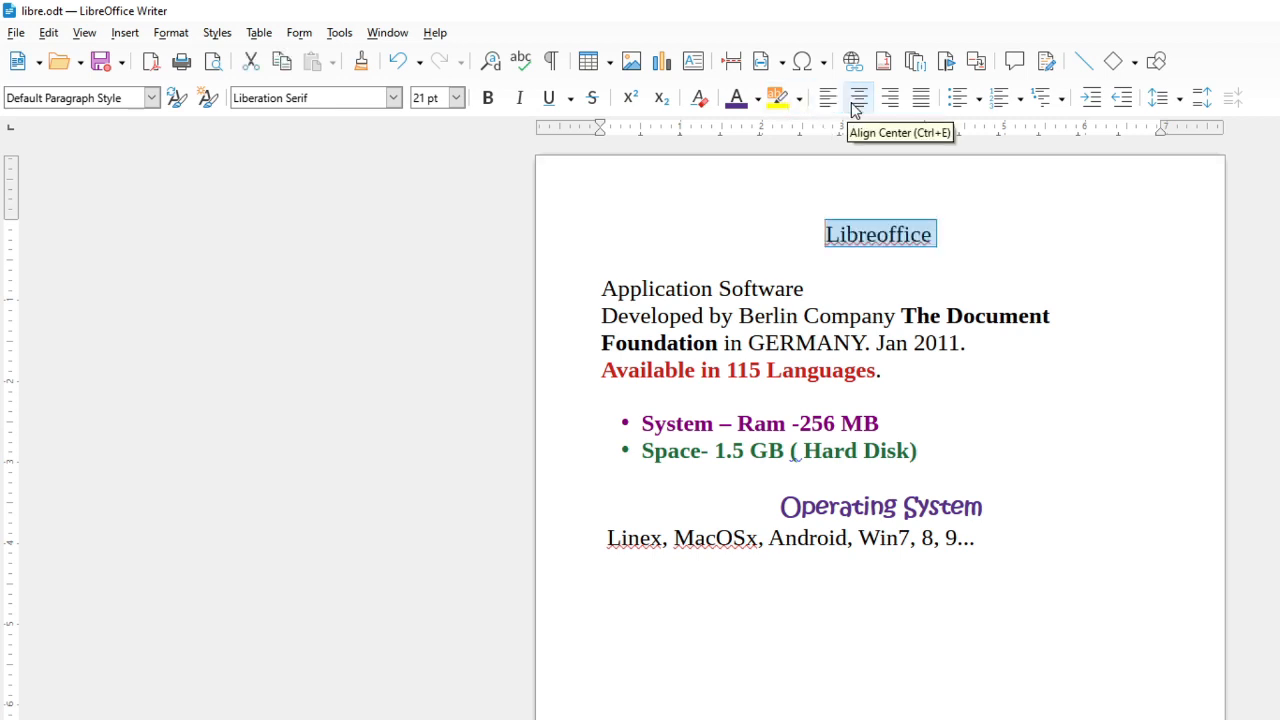
click(490, 100)
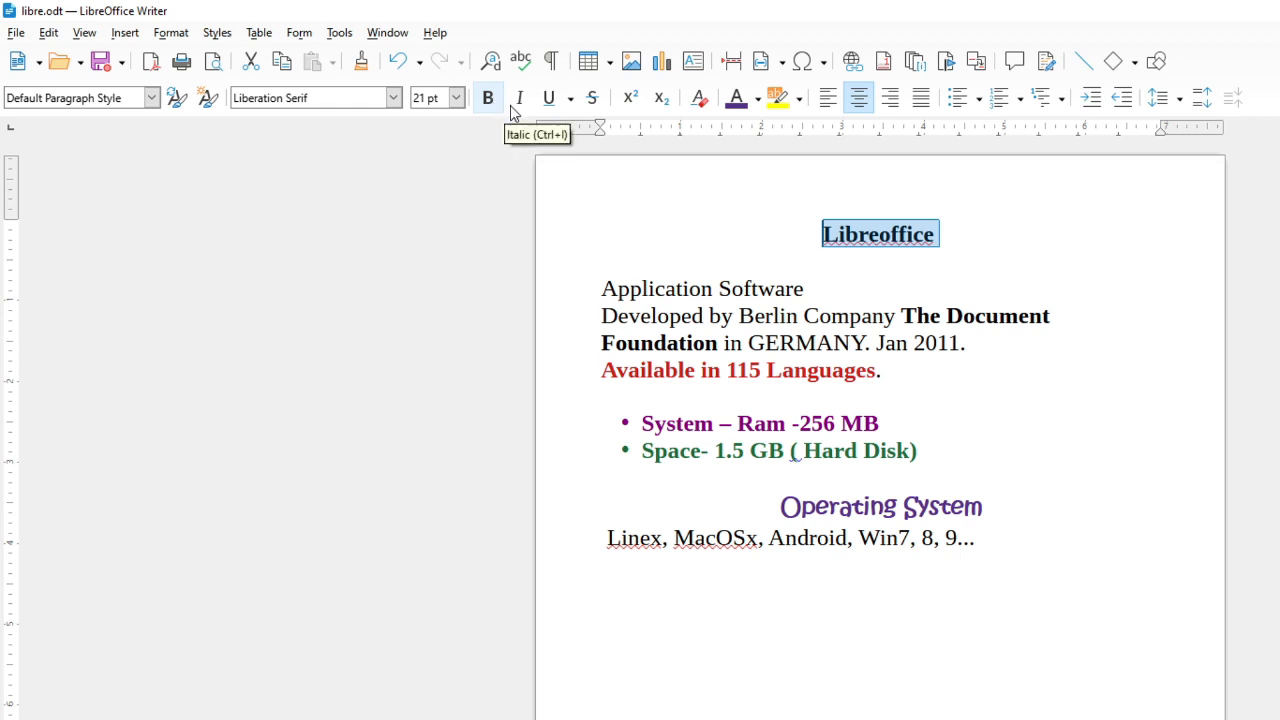
Colour the 'Libreoffice' title a dark pink-red and set its size to 24 pt
click(758, 99)
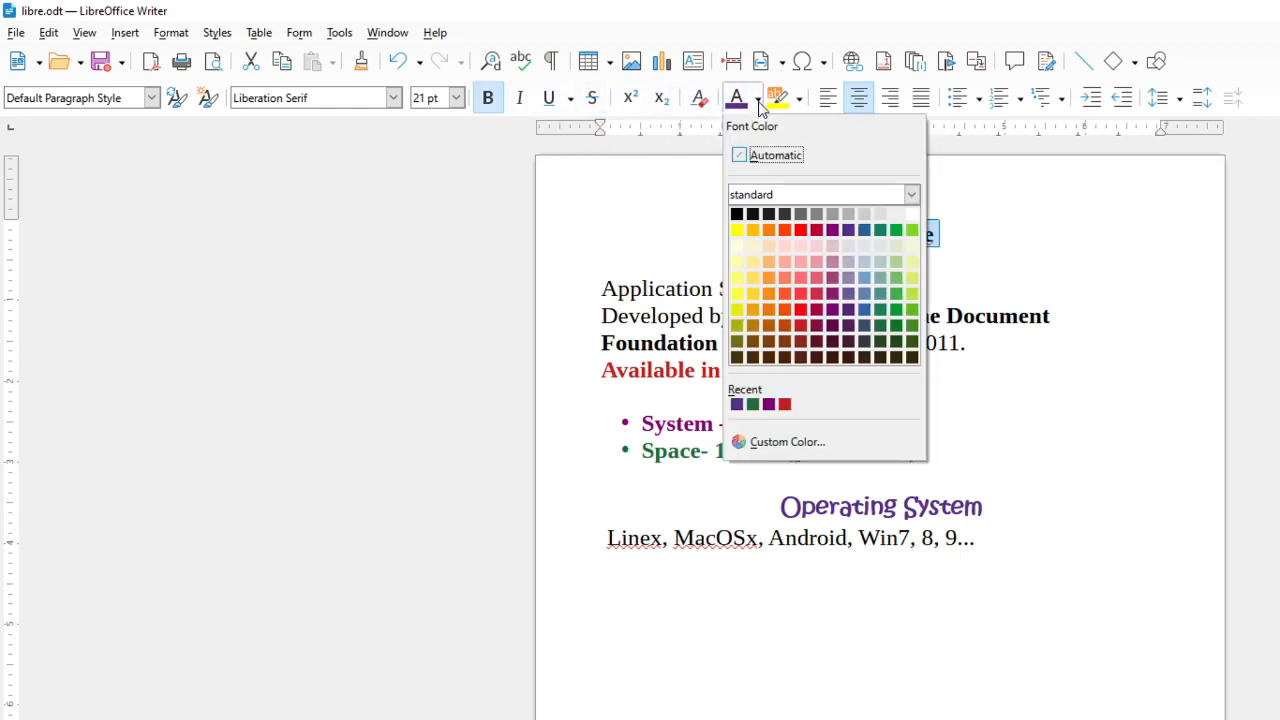
click(828, 262)
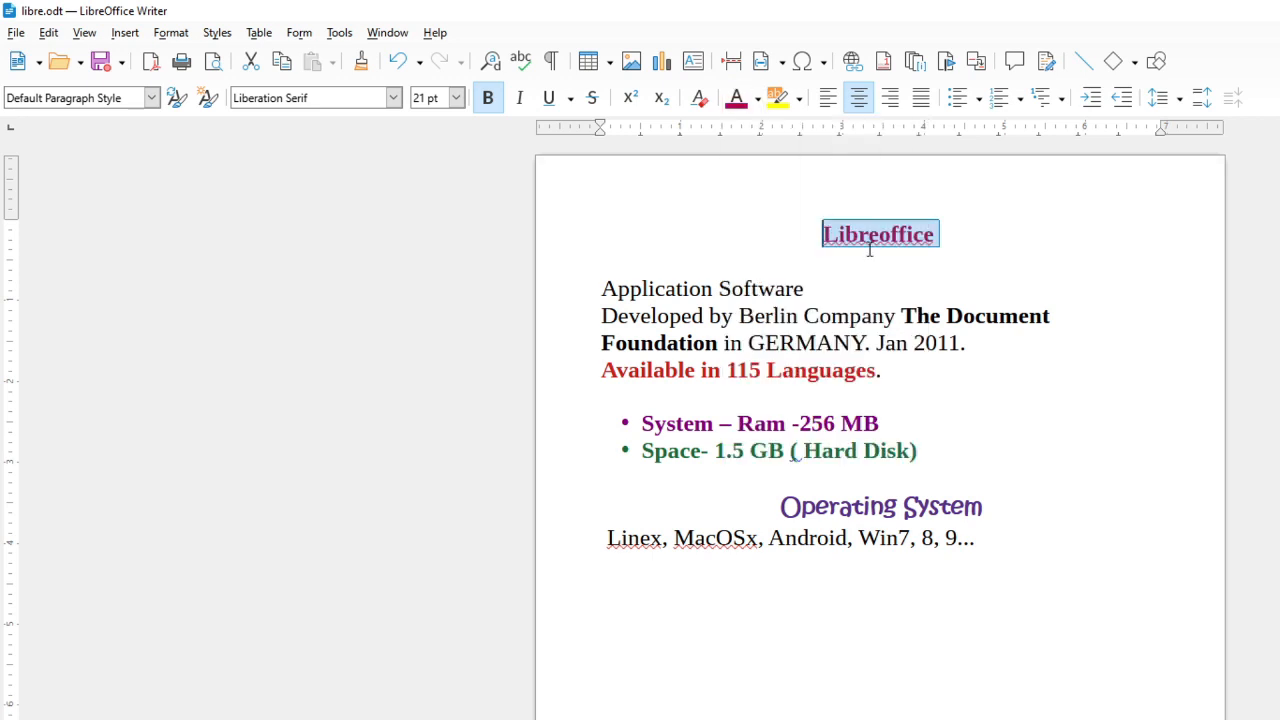
click(456, 97)
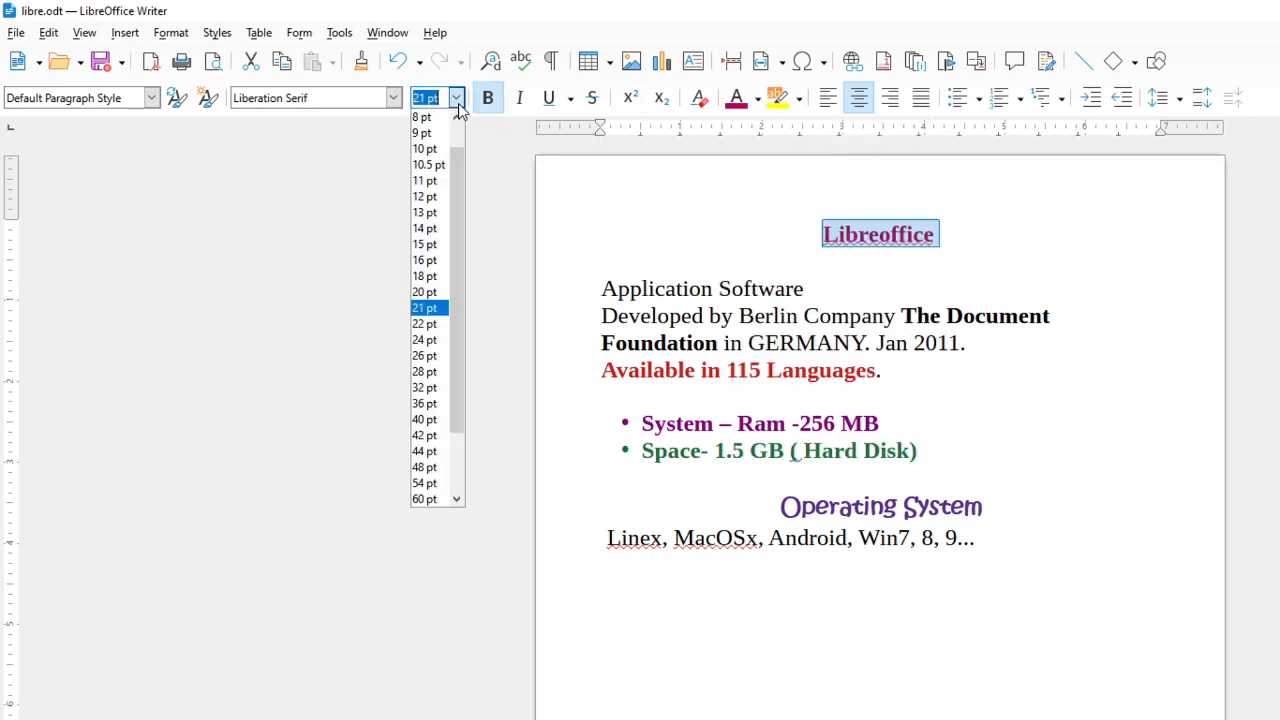
click(421, 343)
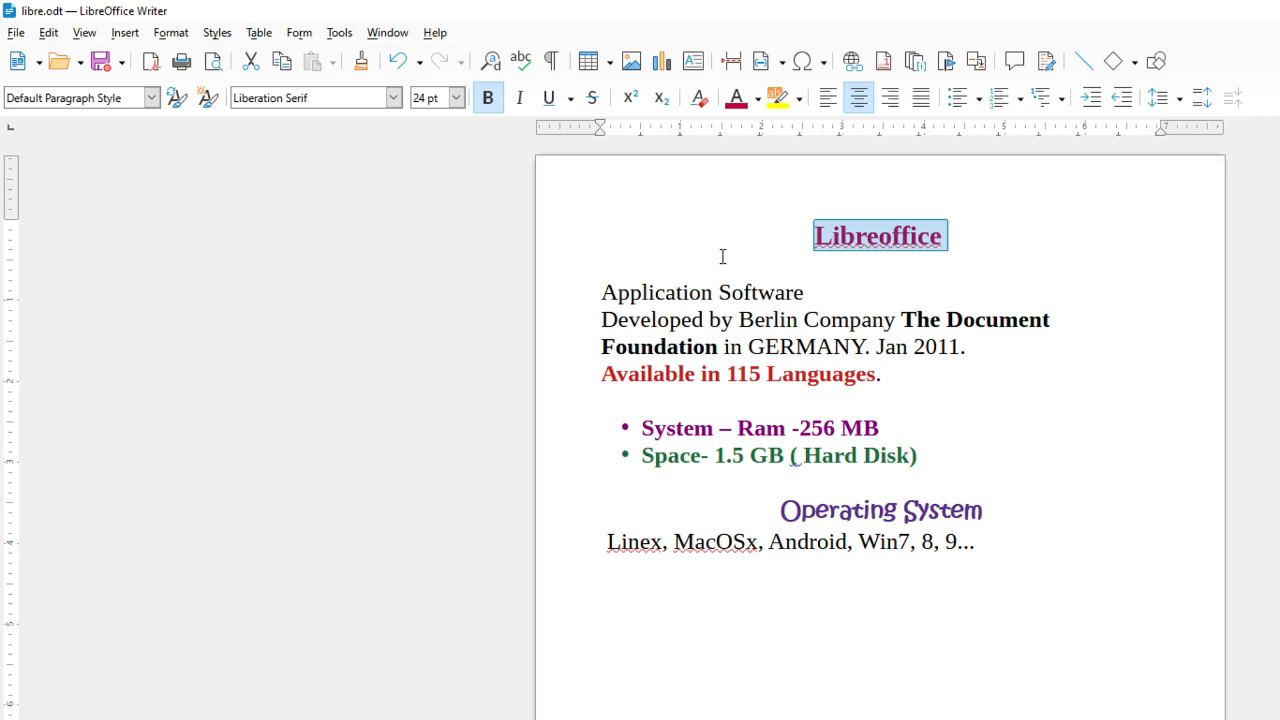
Add a new line 'parts of computer' below the operating systems line
click(787, 261)
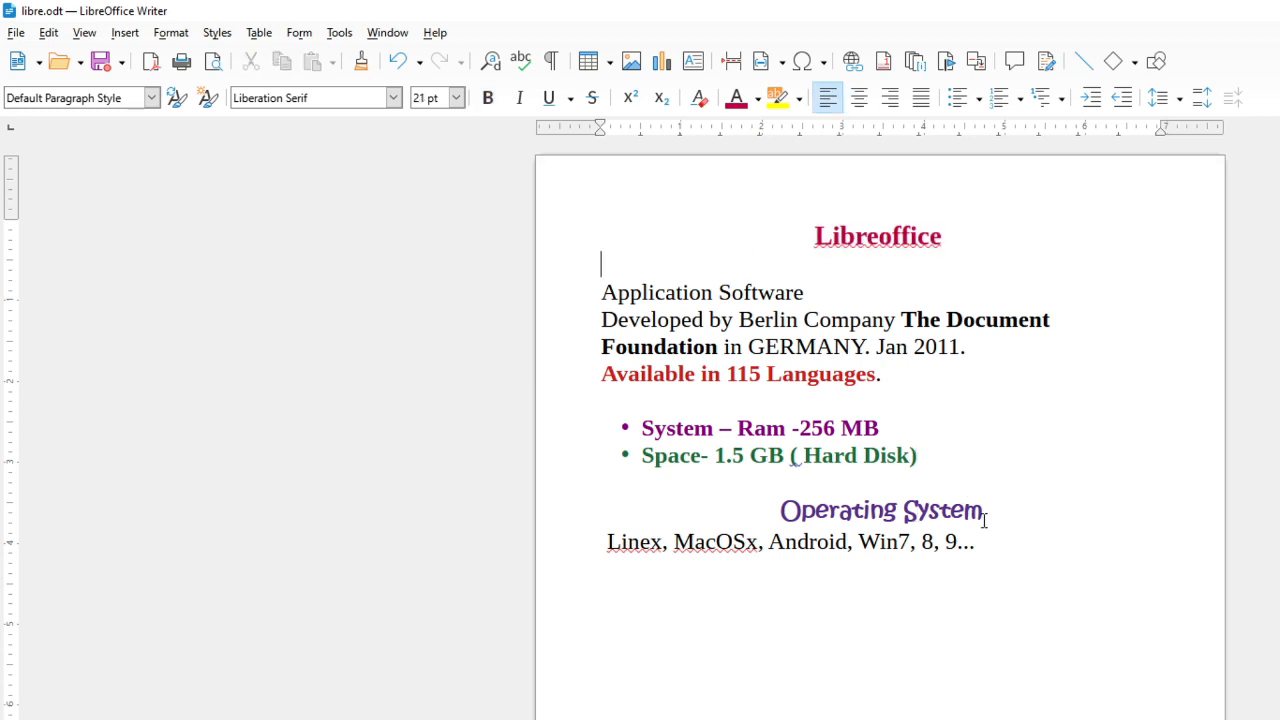
drag(998, 548, 589, 294)
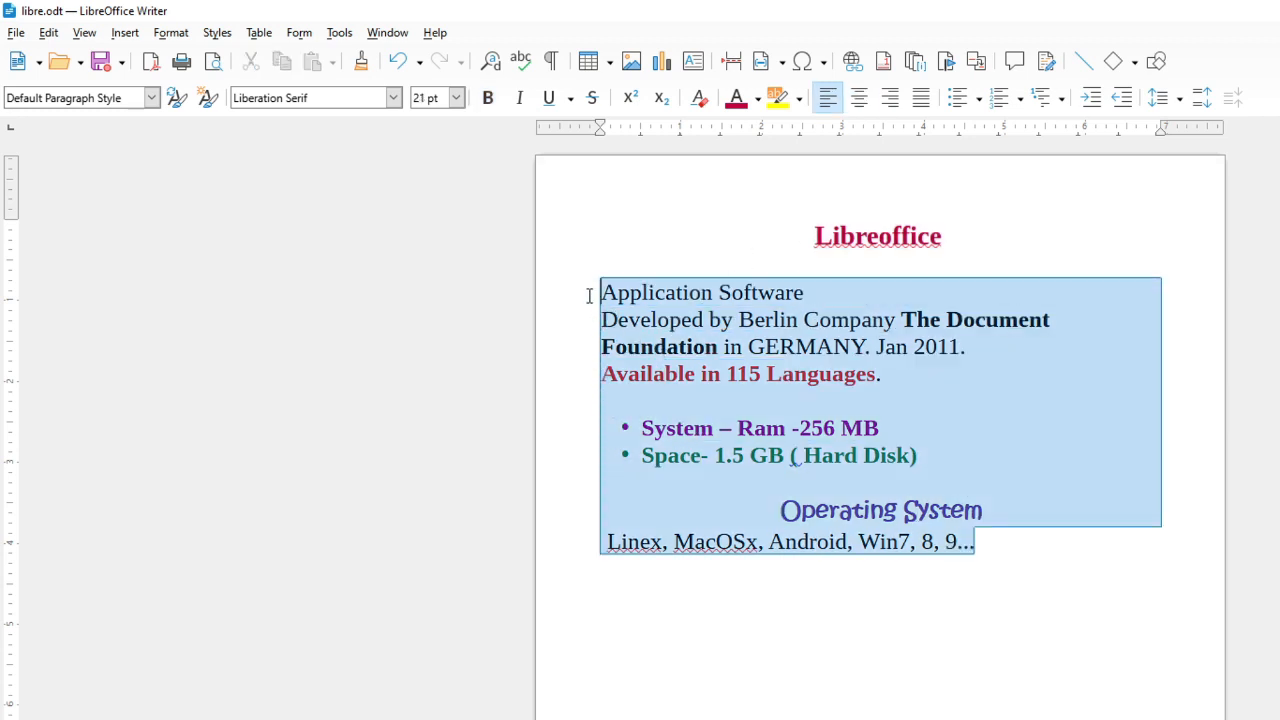
click(929, 563)
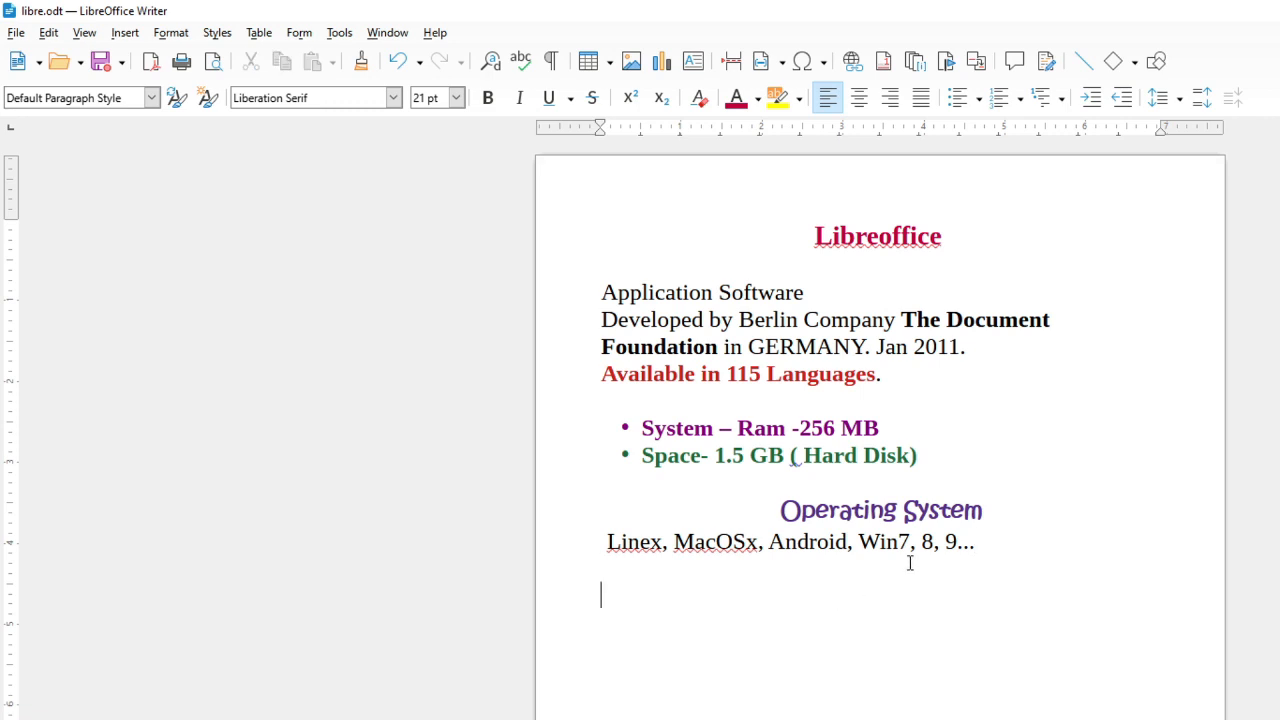
text(parts of compue)
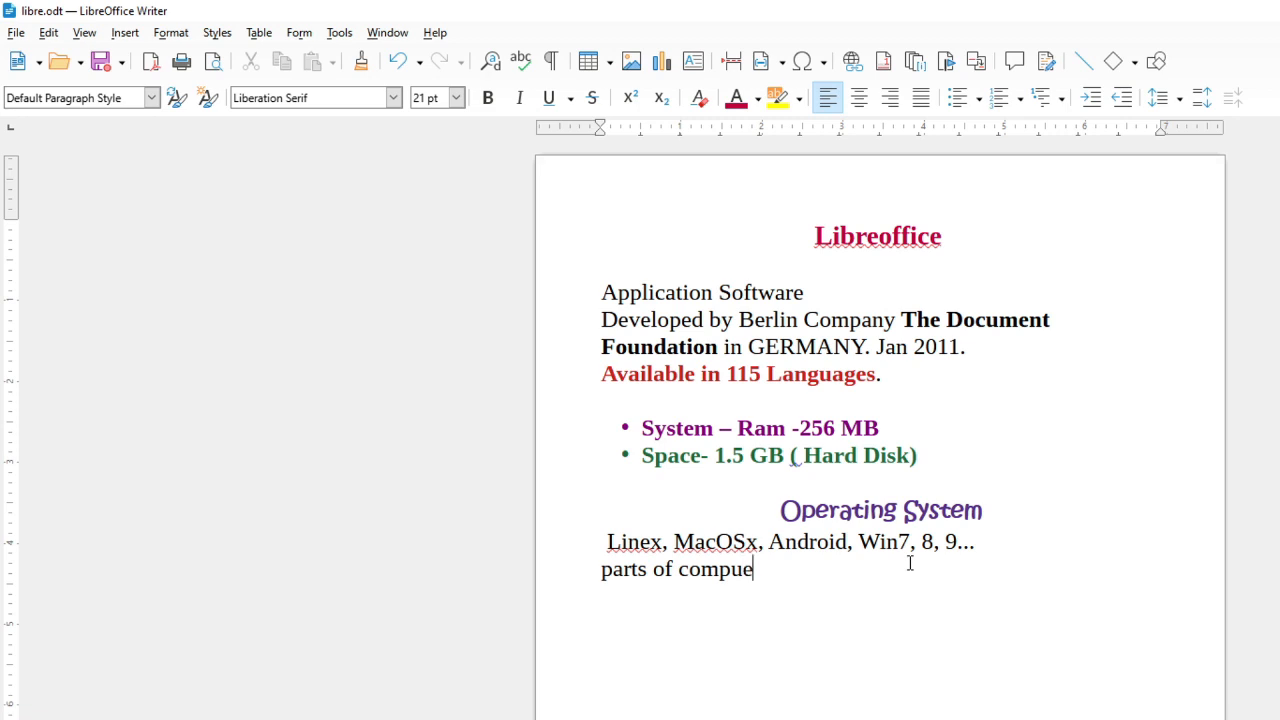
key(BackSpace)
text(ter)
Type 'cpu', 'monitor', 'keyboard' and 'mouse' on separate lines beneath it
key(Return)
text(cpu)
key(Return)
text(monitor)
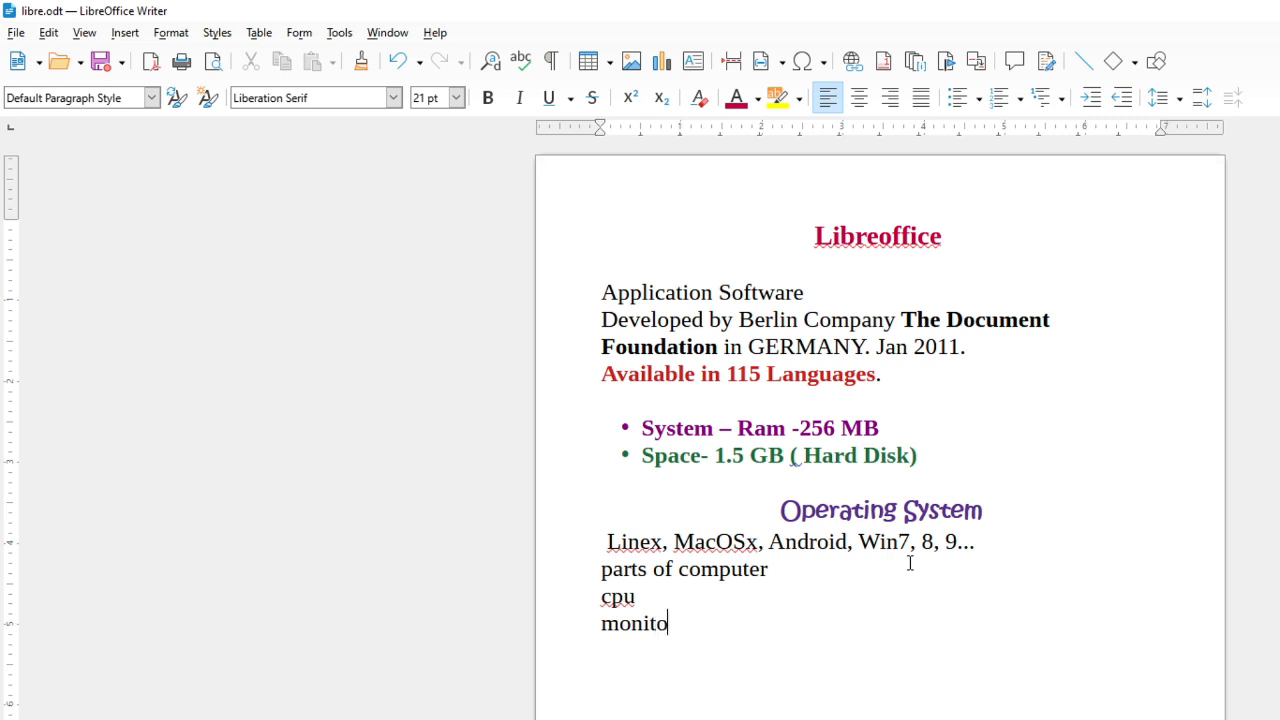
key(Return)
text(keybo)
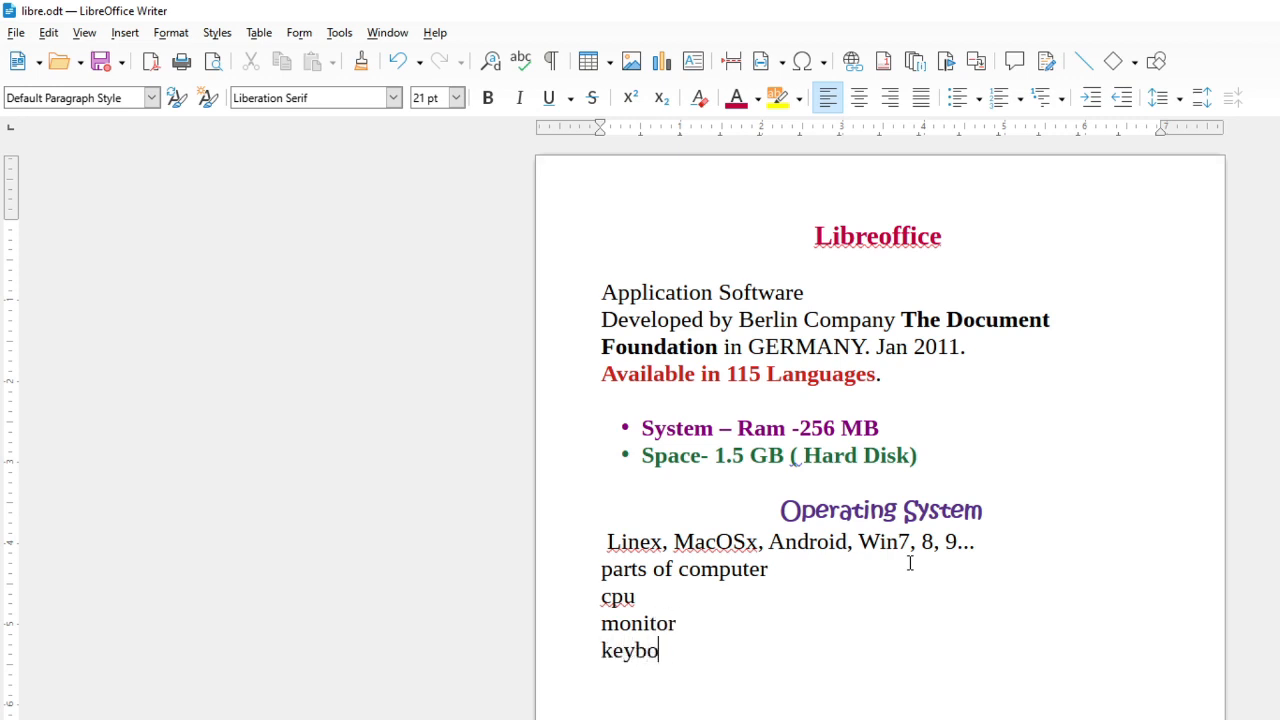
text(ard mouse)
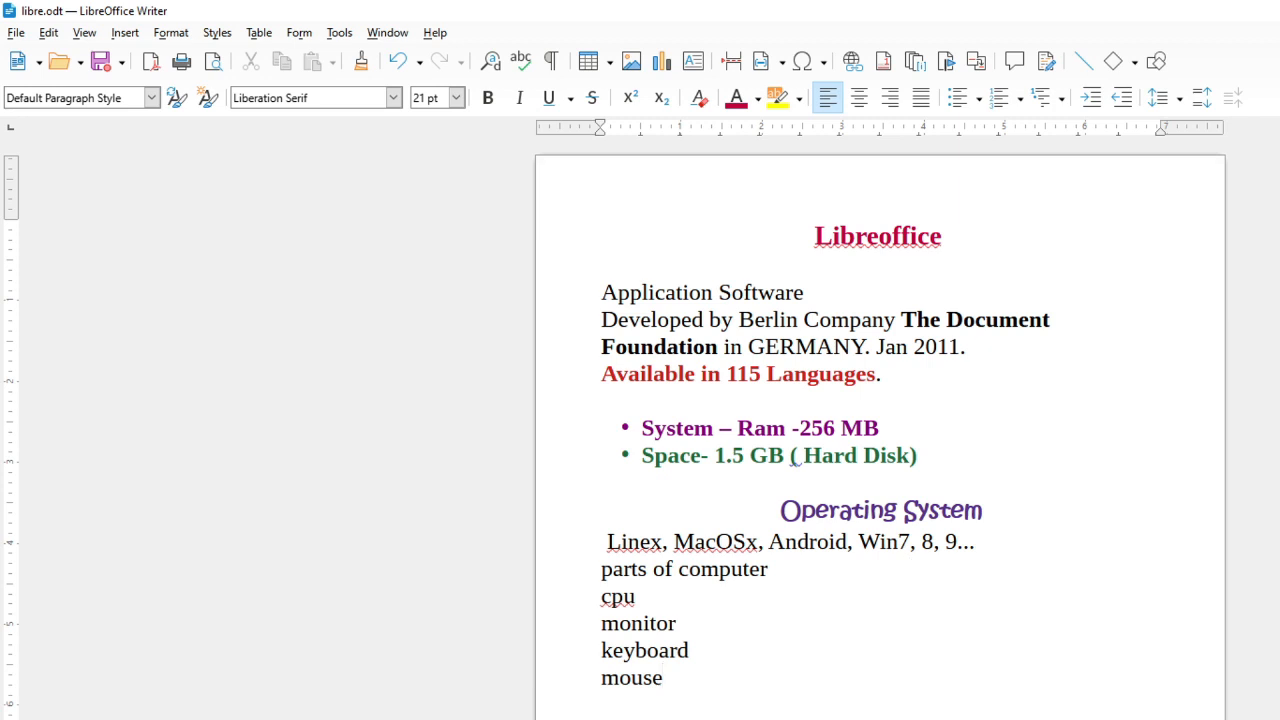
Change the four item lines to UPPERCASE
drag(587, 602, 691, 683)
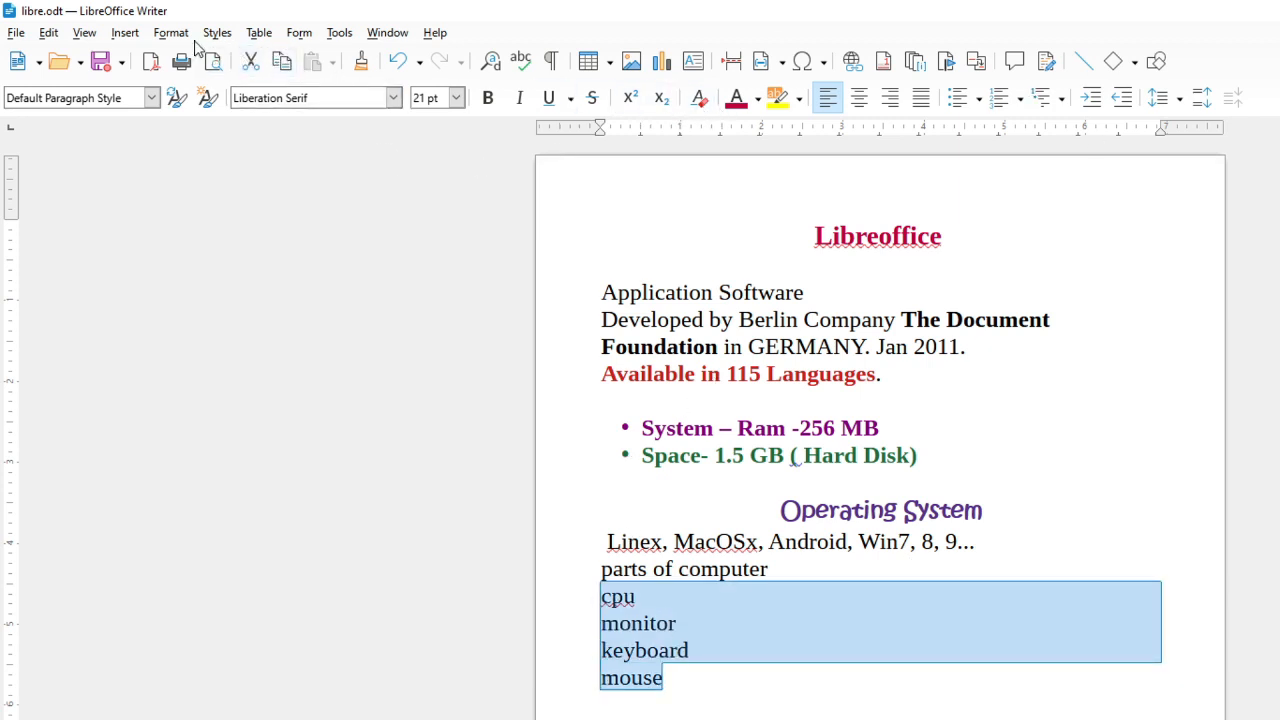
click(183, 34)
mouse_move(193, 62)
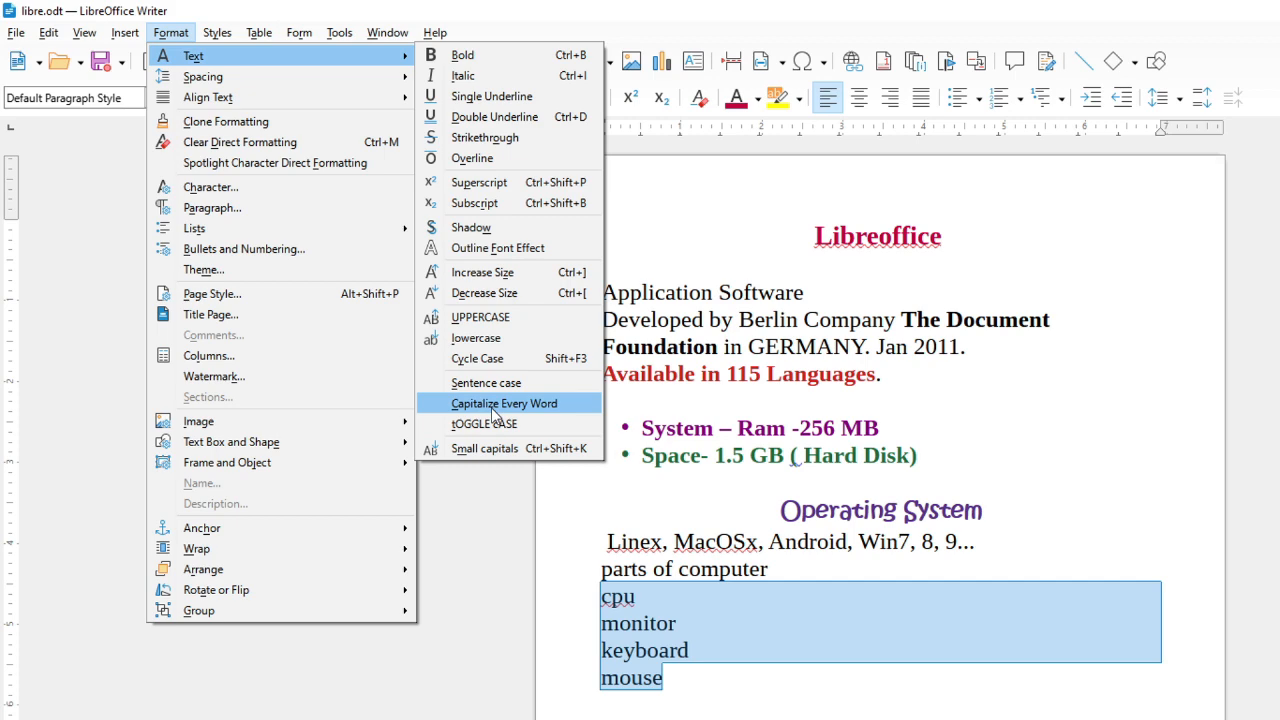
click(479, 315)
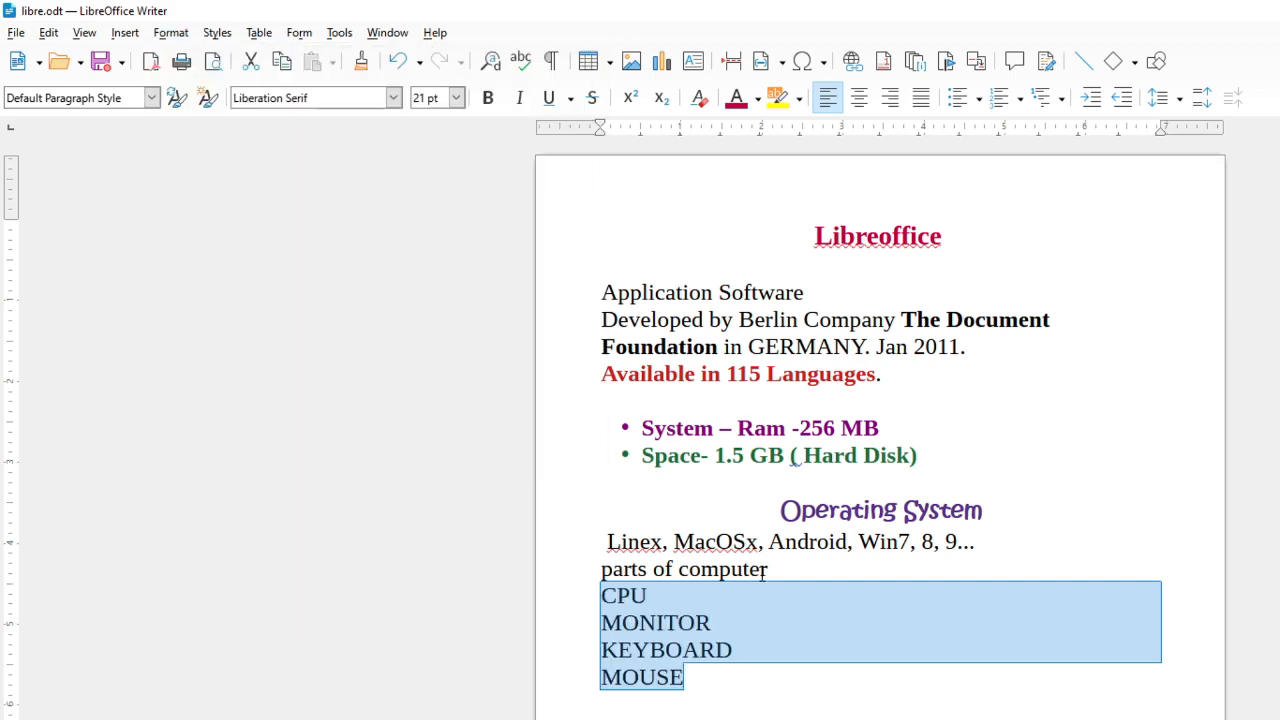
Change 'parts of computer' to UPPERCASE and make it bold
drag(762, 570, 570, 568)
click(170, 33)
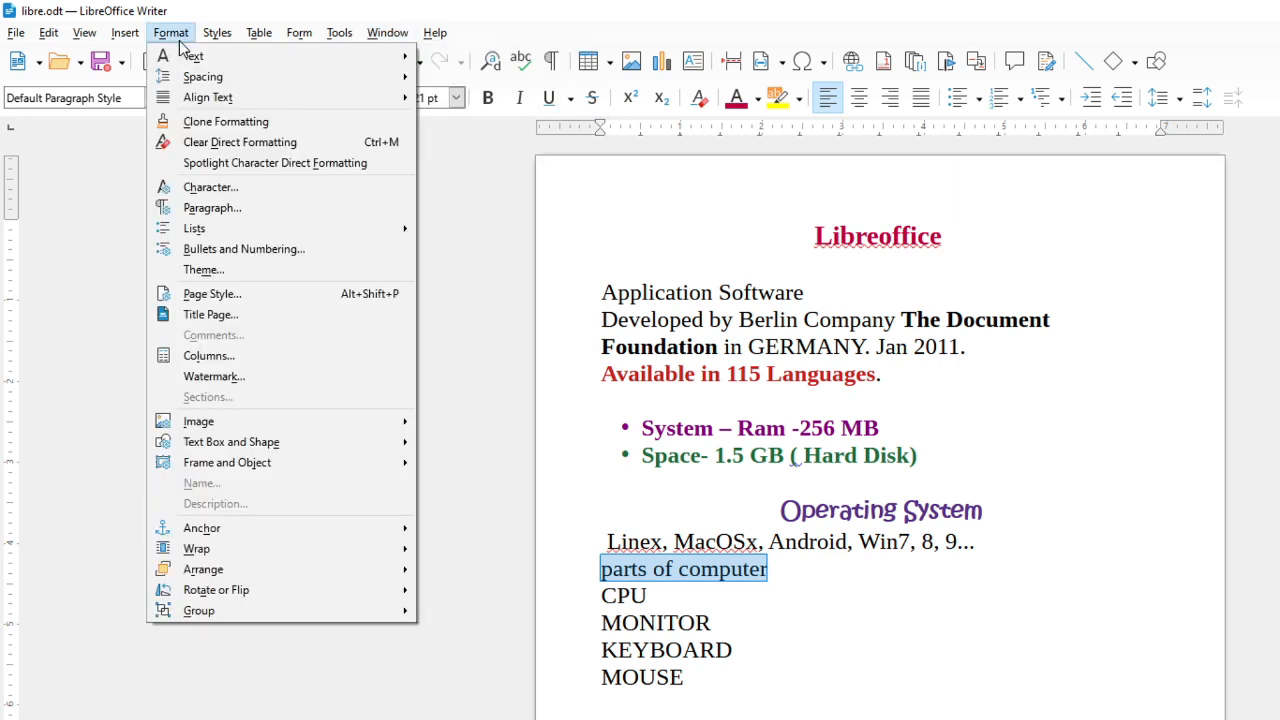
click(466, 315)
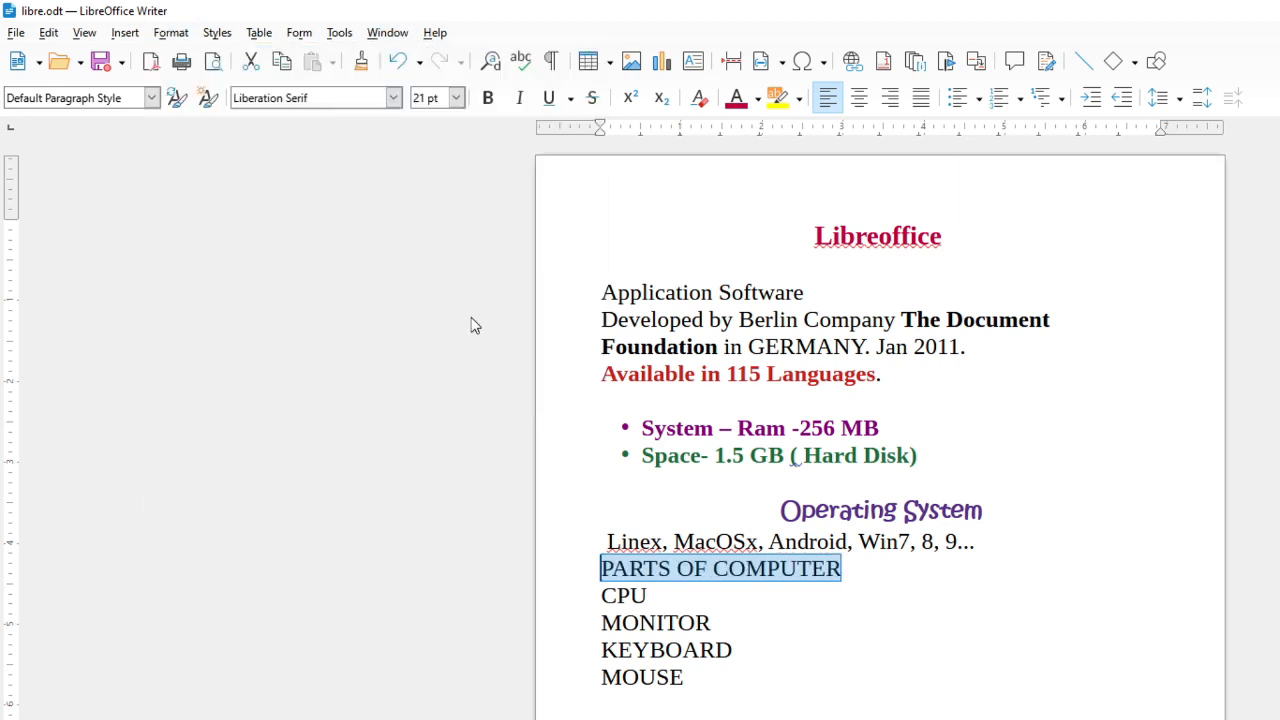
key(ctrl+b)
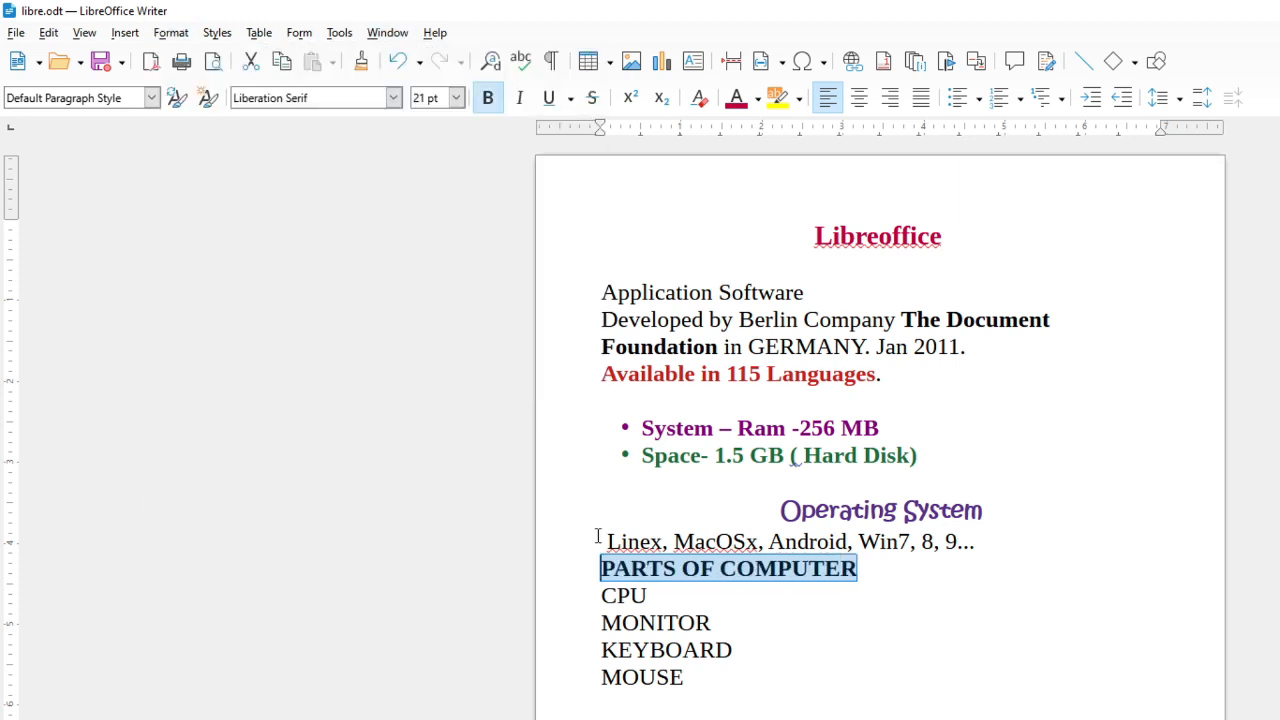
Underline the 'PARTS OF COMPUTER' heading and colour it teal
click(548, 100)
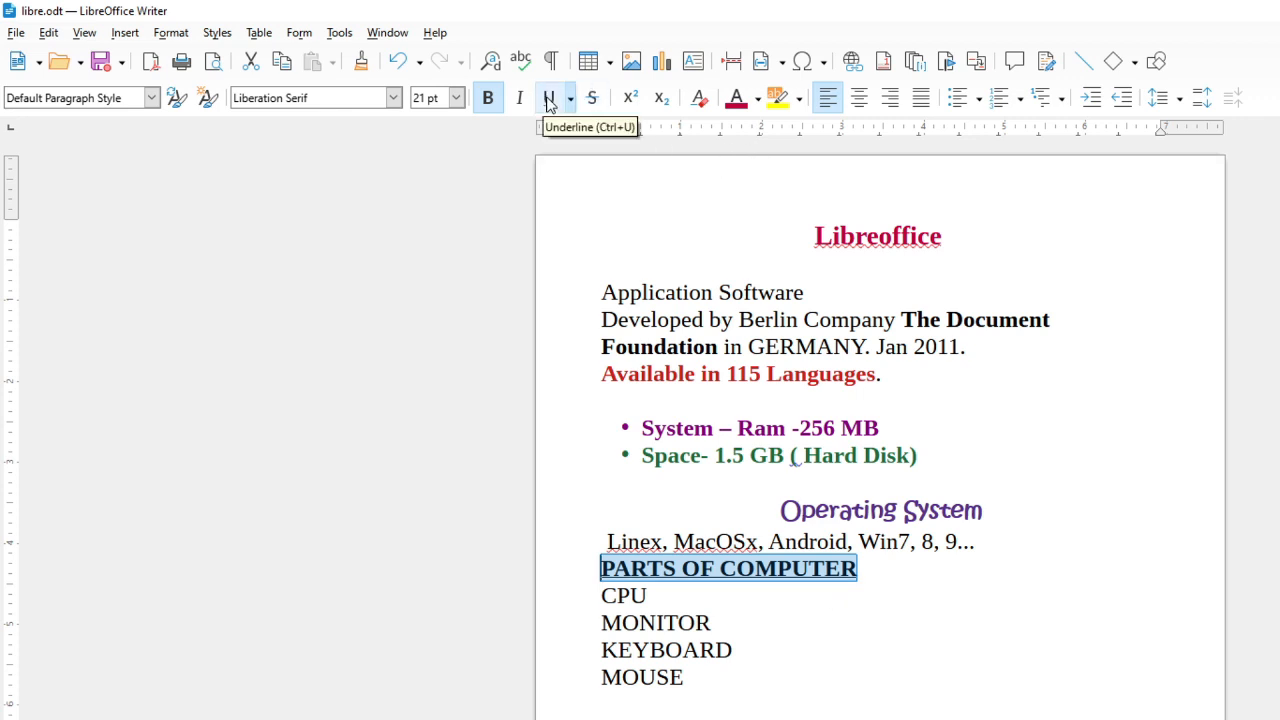
click(757, 98)
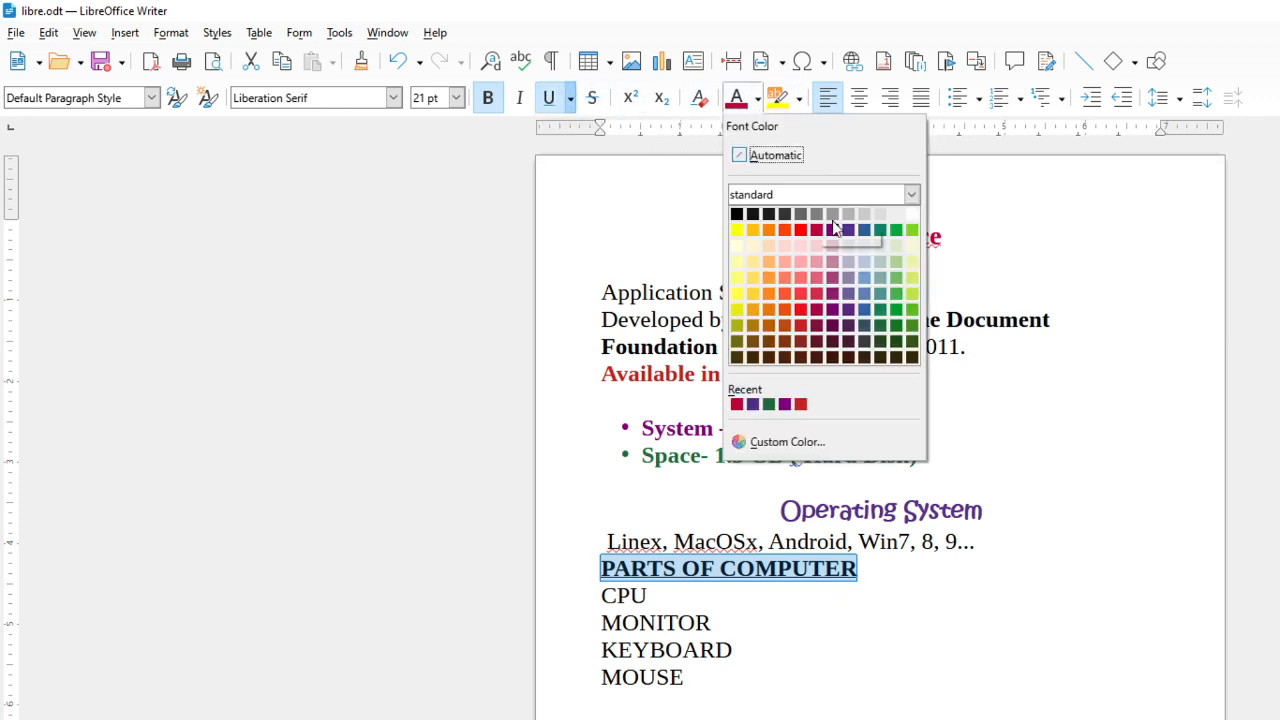
click(876, 234)
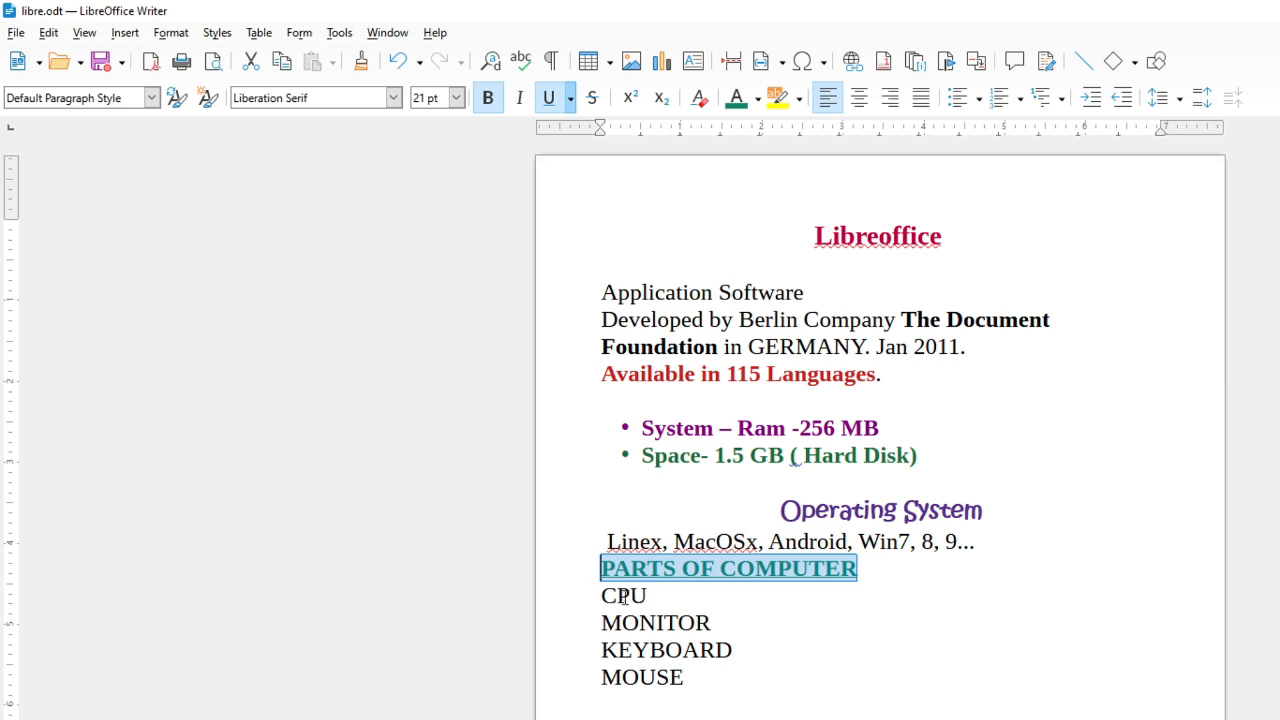
Apply arrow bullets to the CPU, MONITOR, KEYBOARD and MOUSE lines
drag(624, 597, 722, 703)
drag(597, 597, 712, 683)
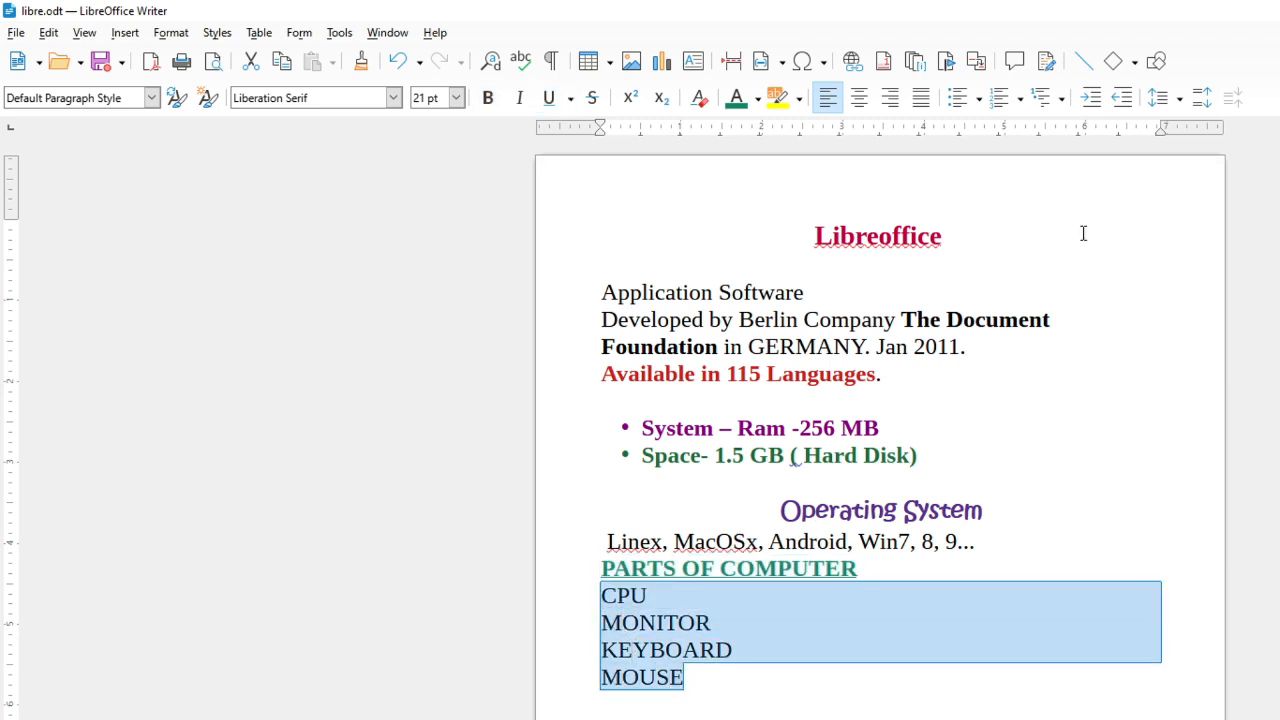
click(979, 100)
click(1028, 241)
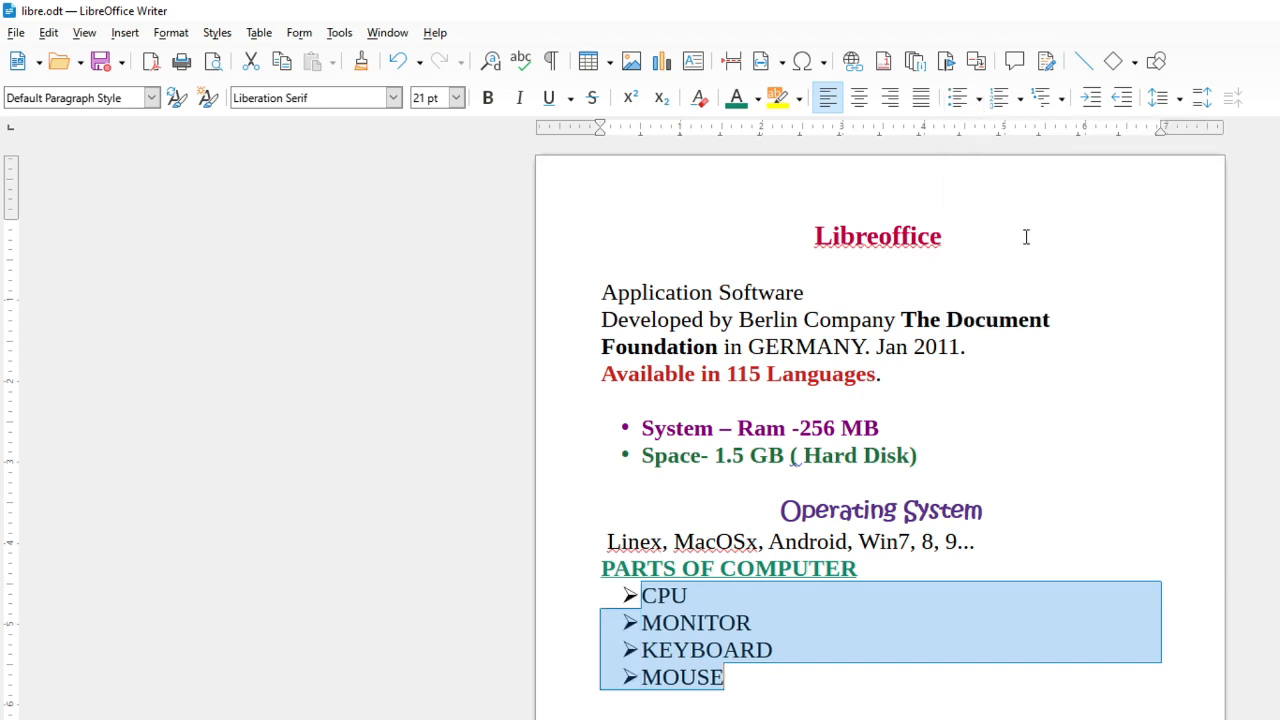
Colour the four bulleted items dark orange
click(758, 98)
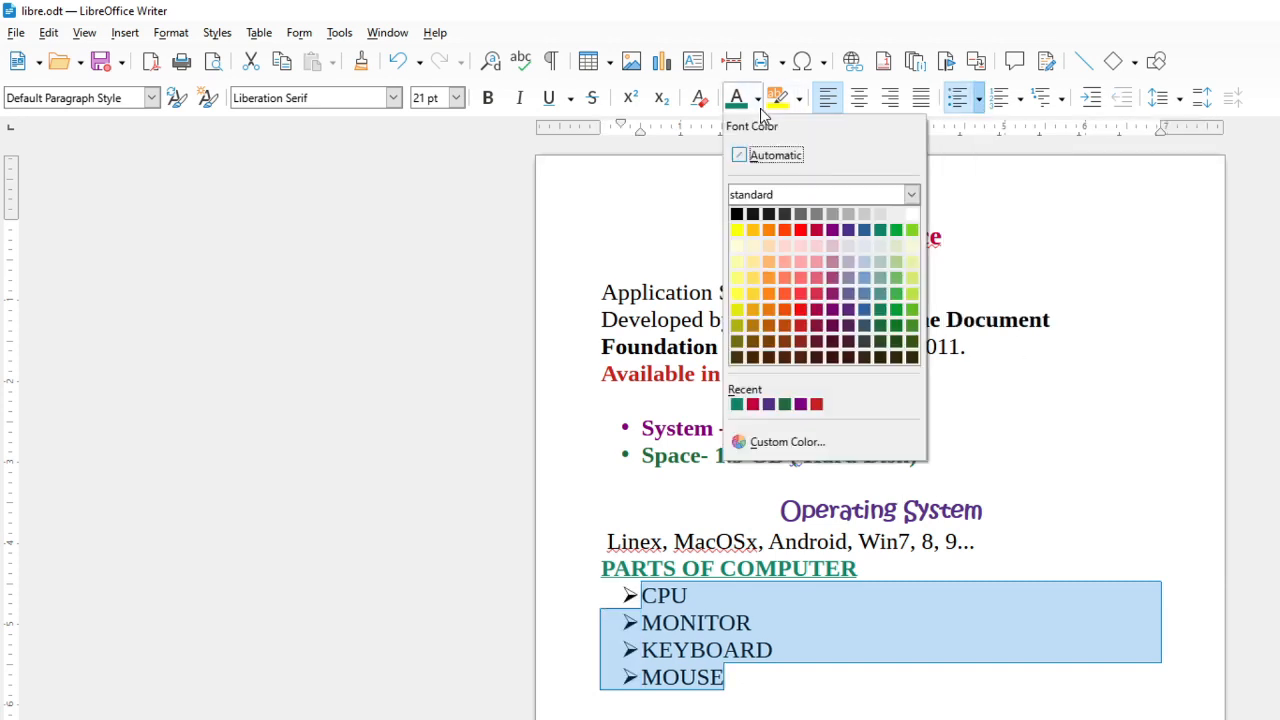
click(786, 314)
click(906, 629)
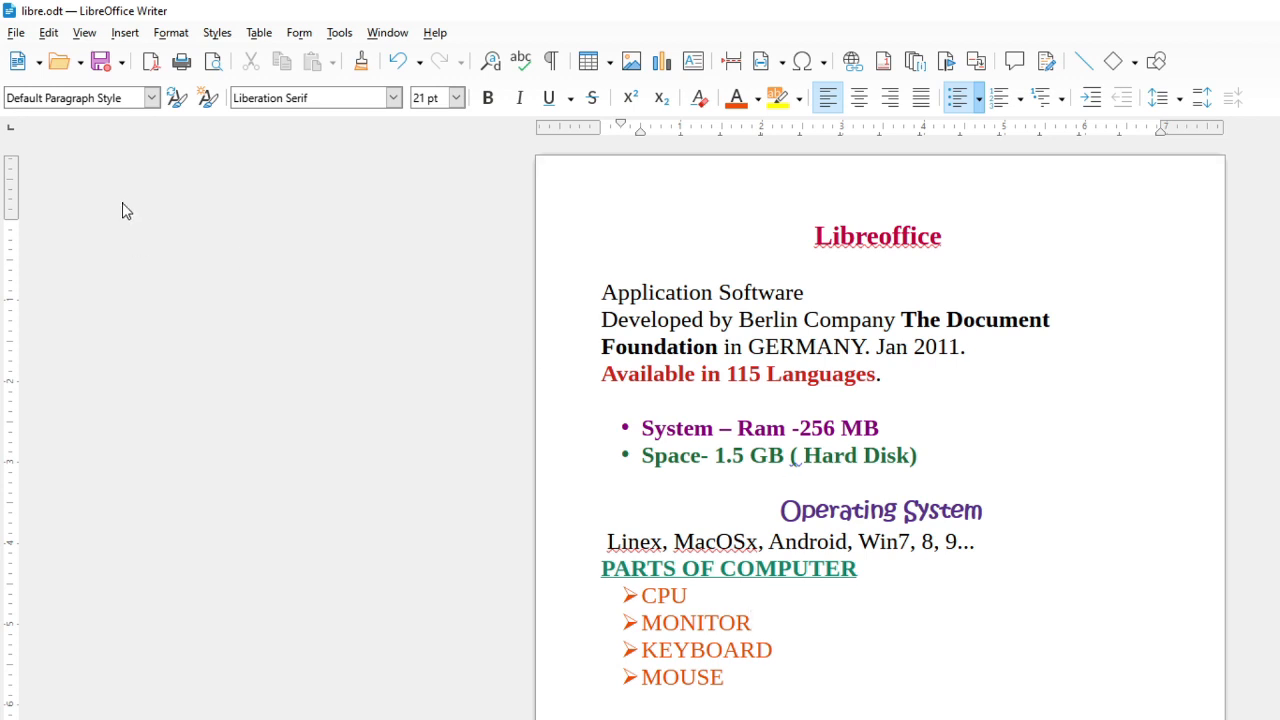
Save the document as 'file menu part 2' in the html folder under Documents
click(16, 32)
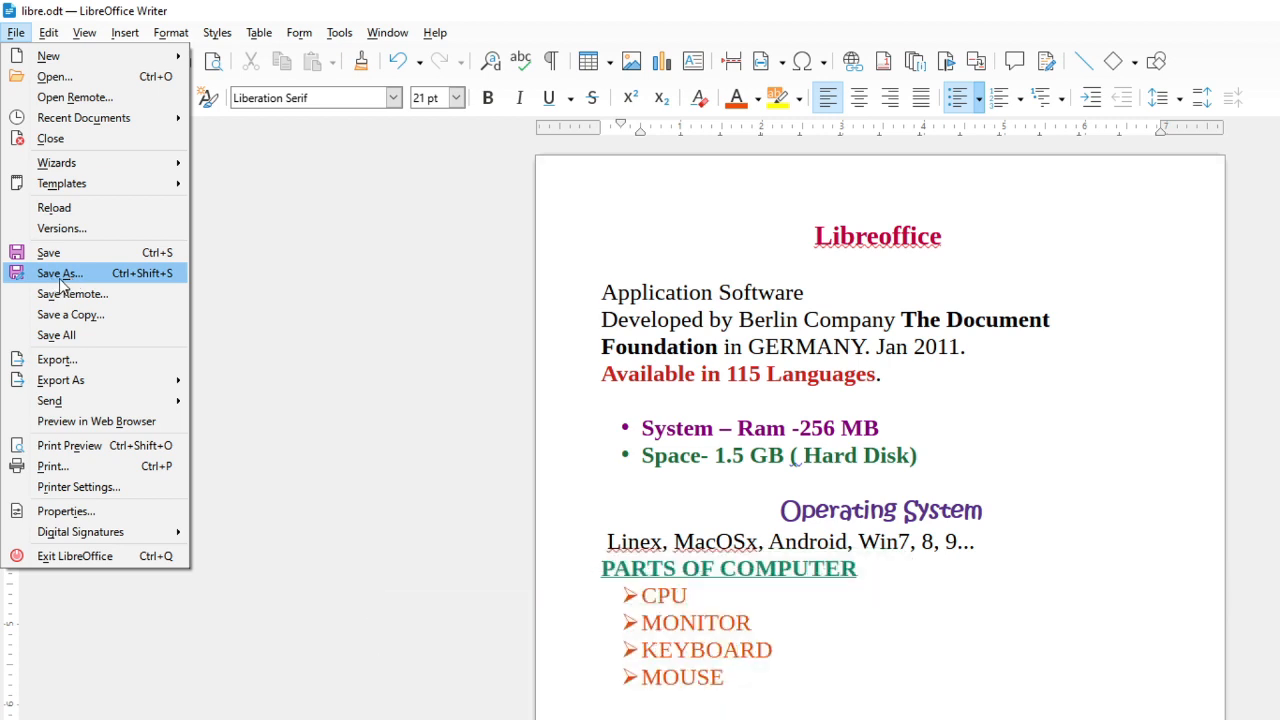
click(62, 283)
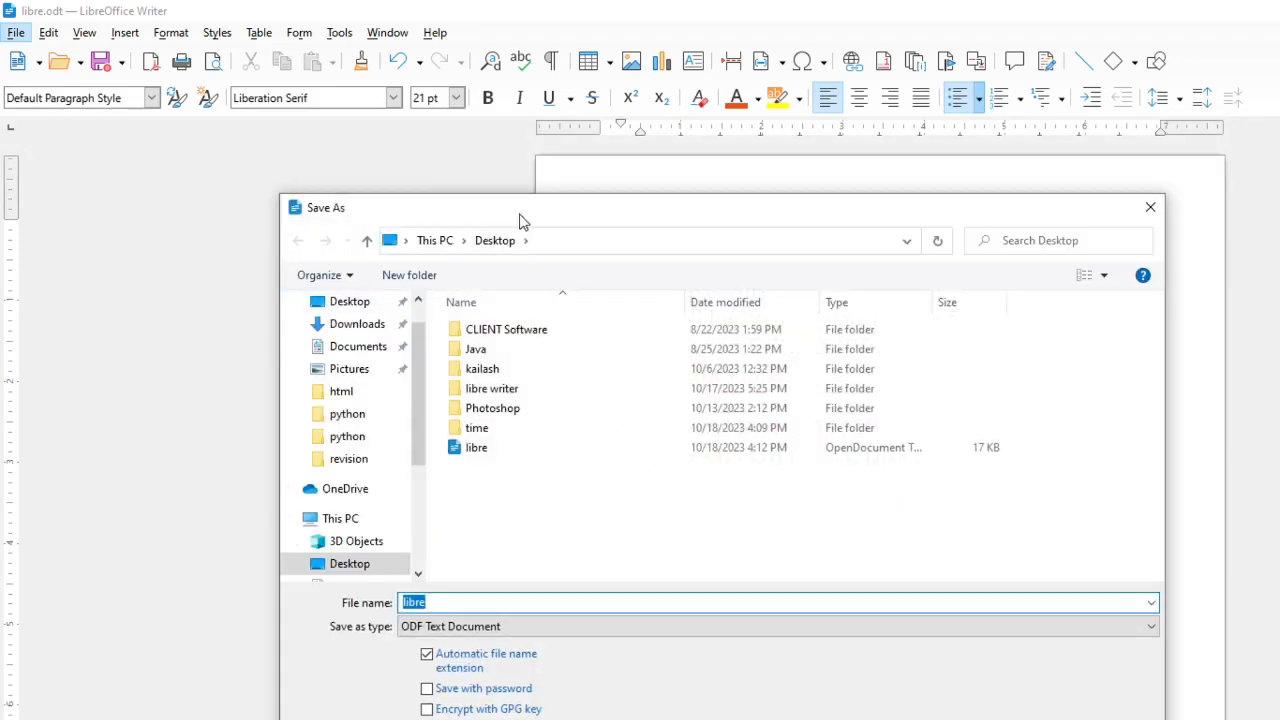
drag(519, 220, 1051, 227)
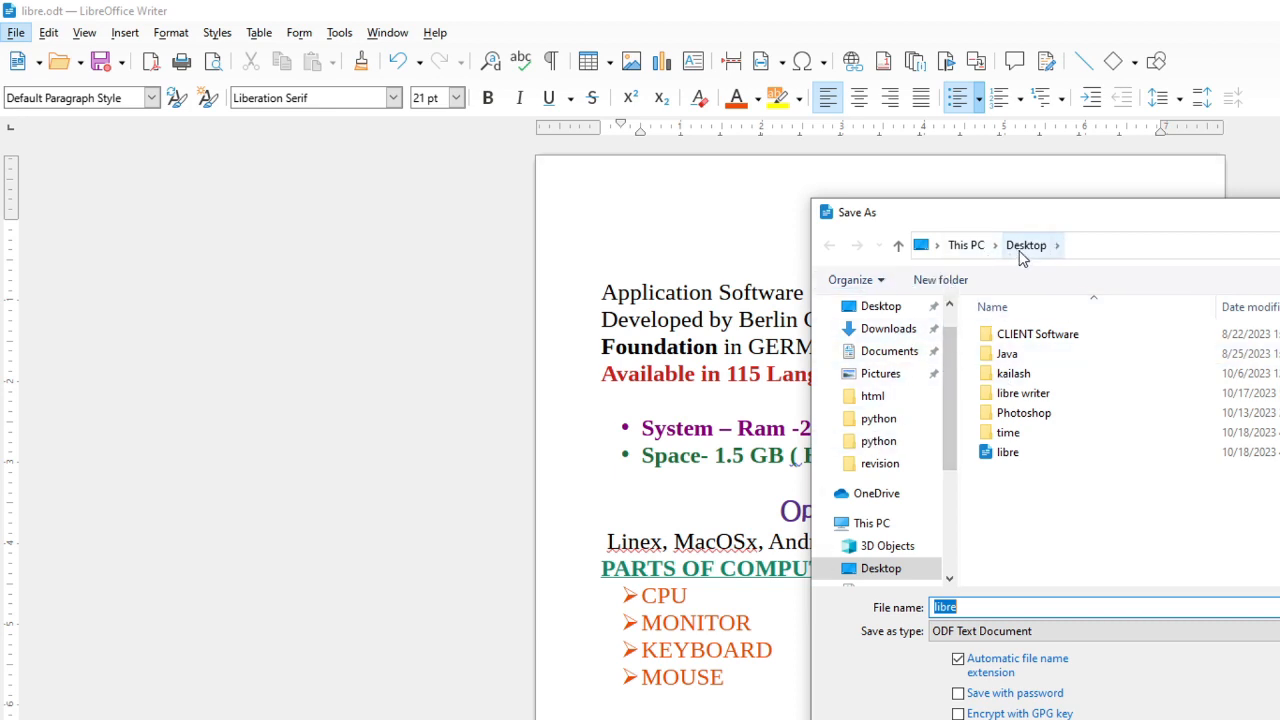
click(1012, 487)
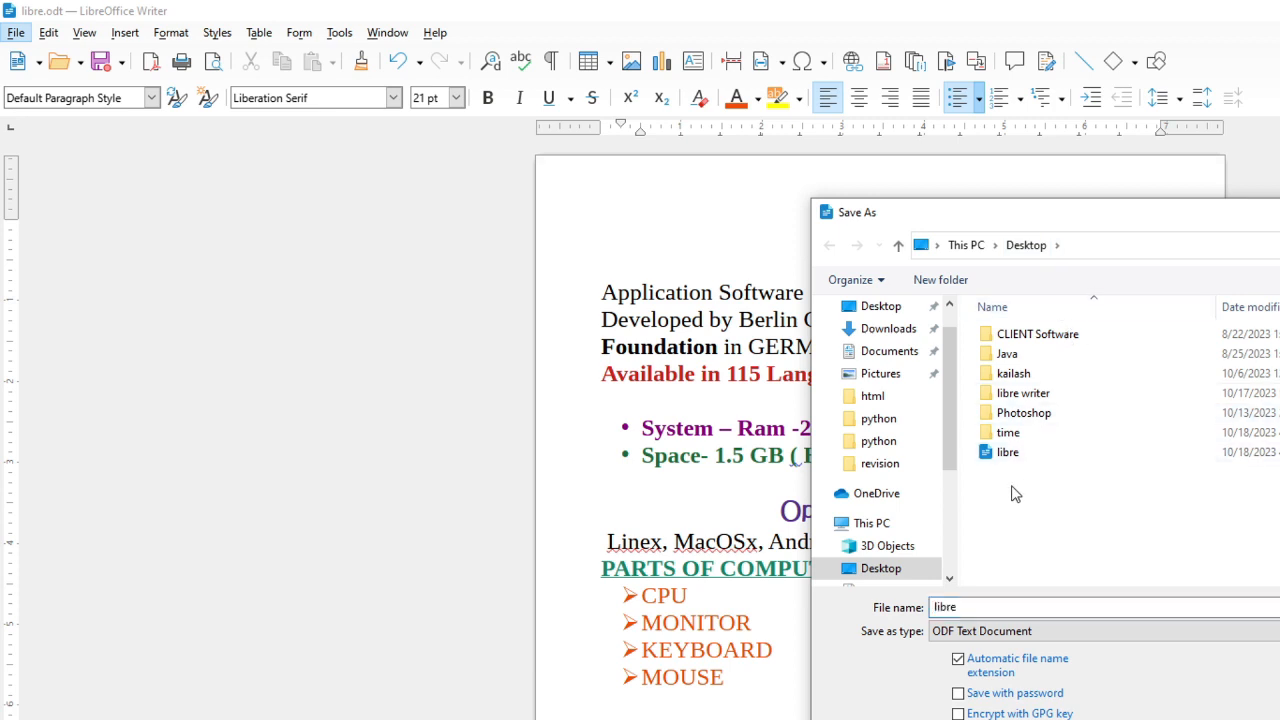
right_click(1012, 488)
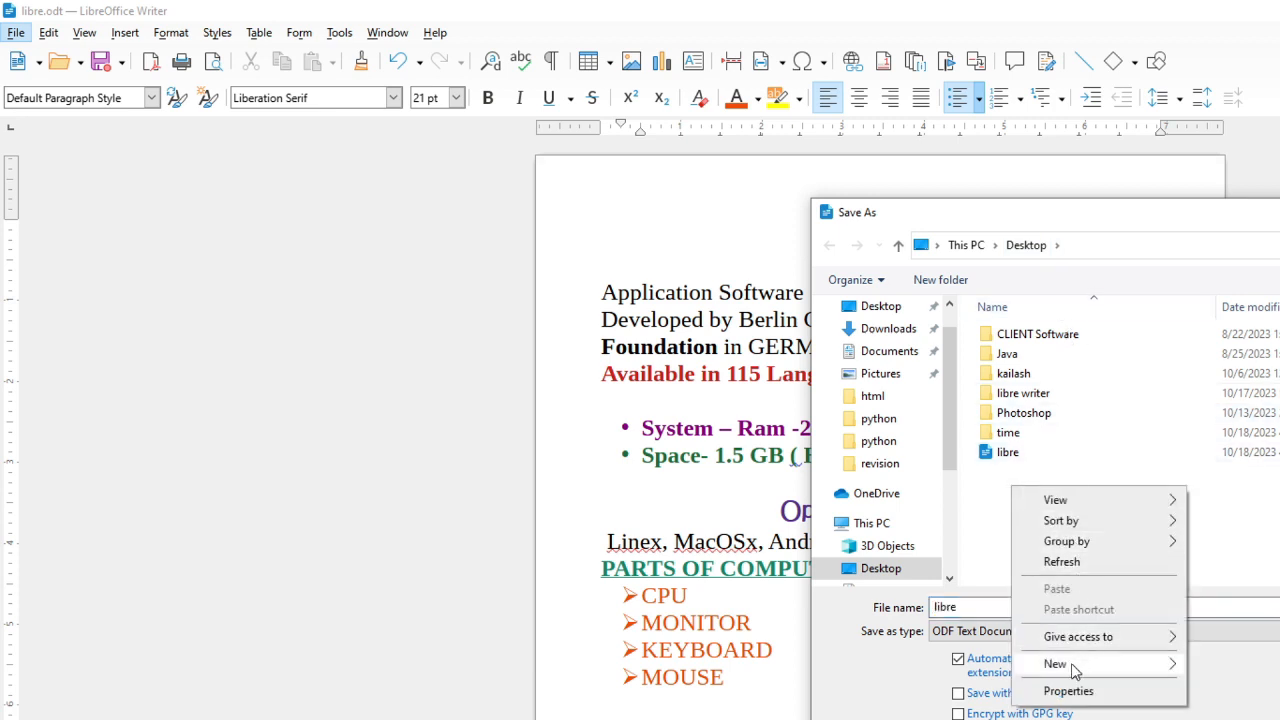
click(1103, 452)
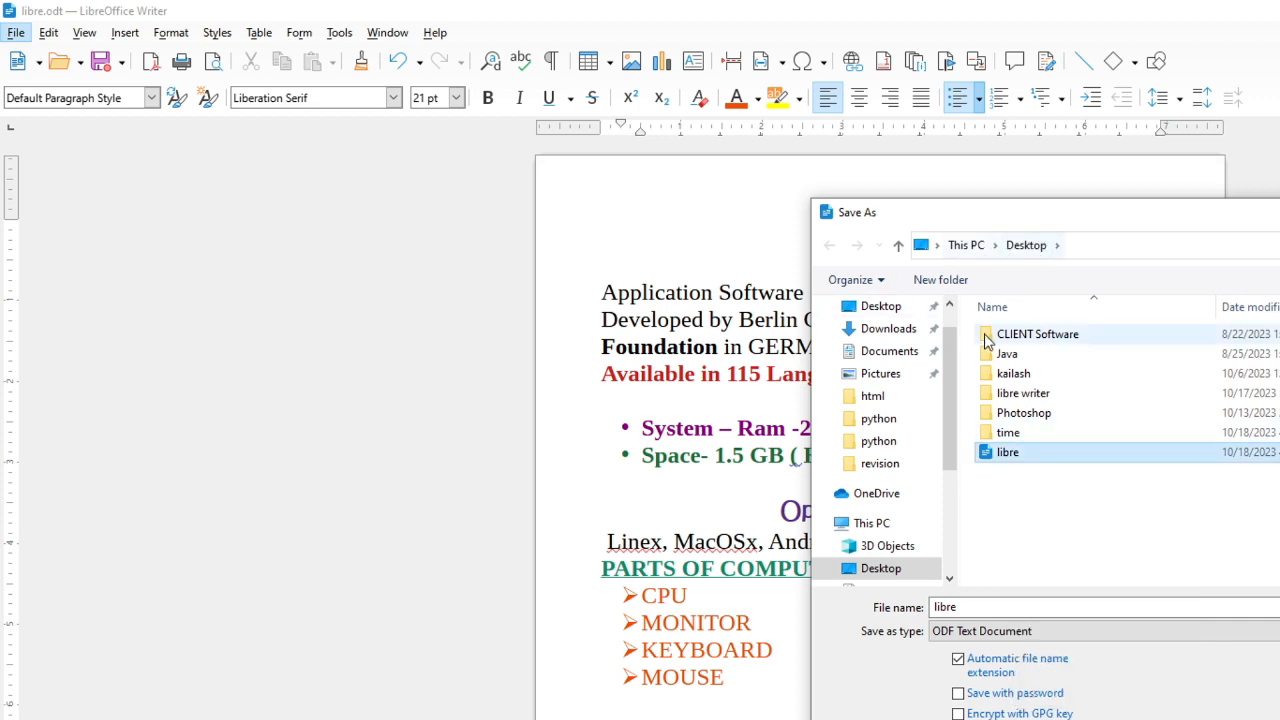
click(895, 357)
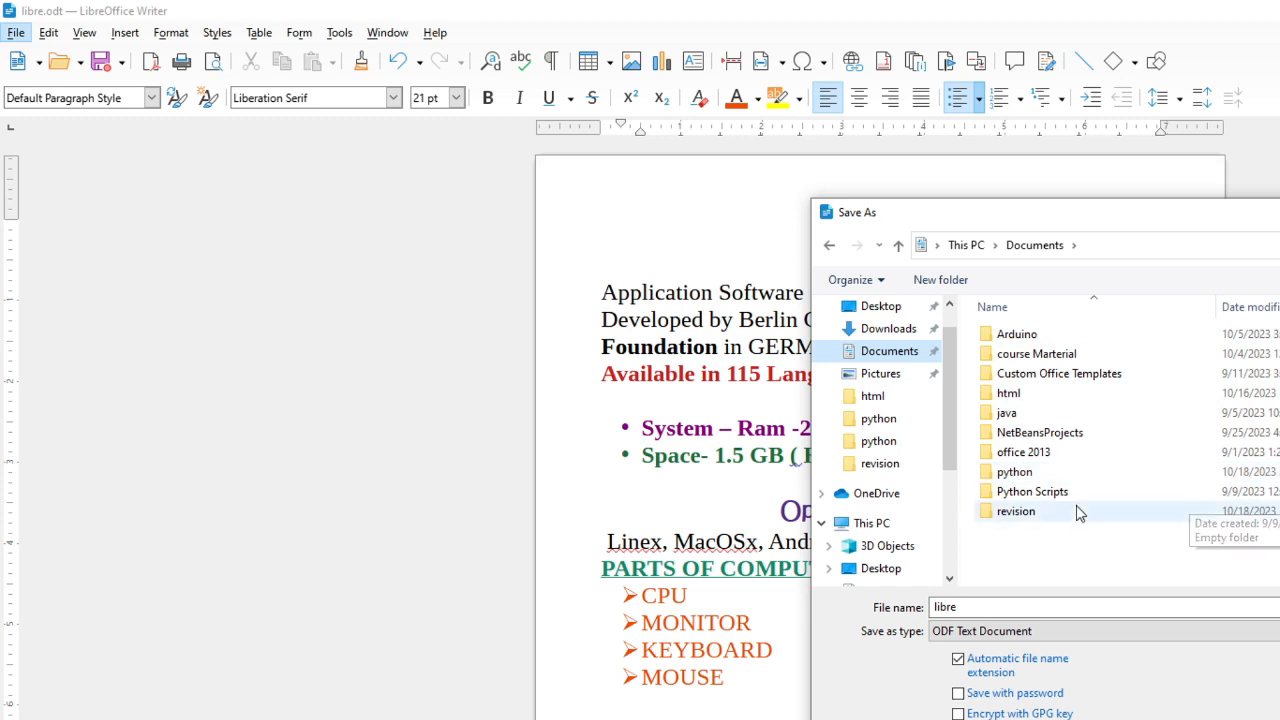
double_click(1036, 398)
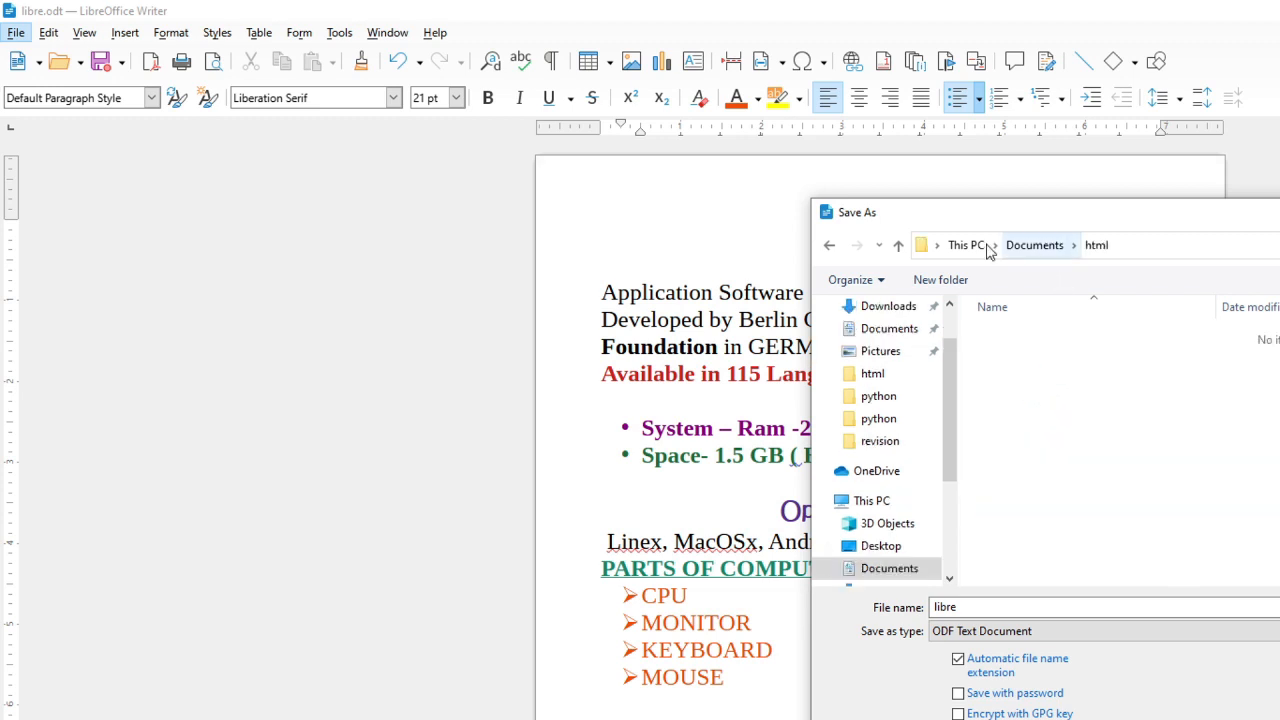
double_click(985, 607)
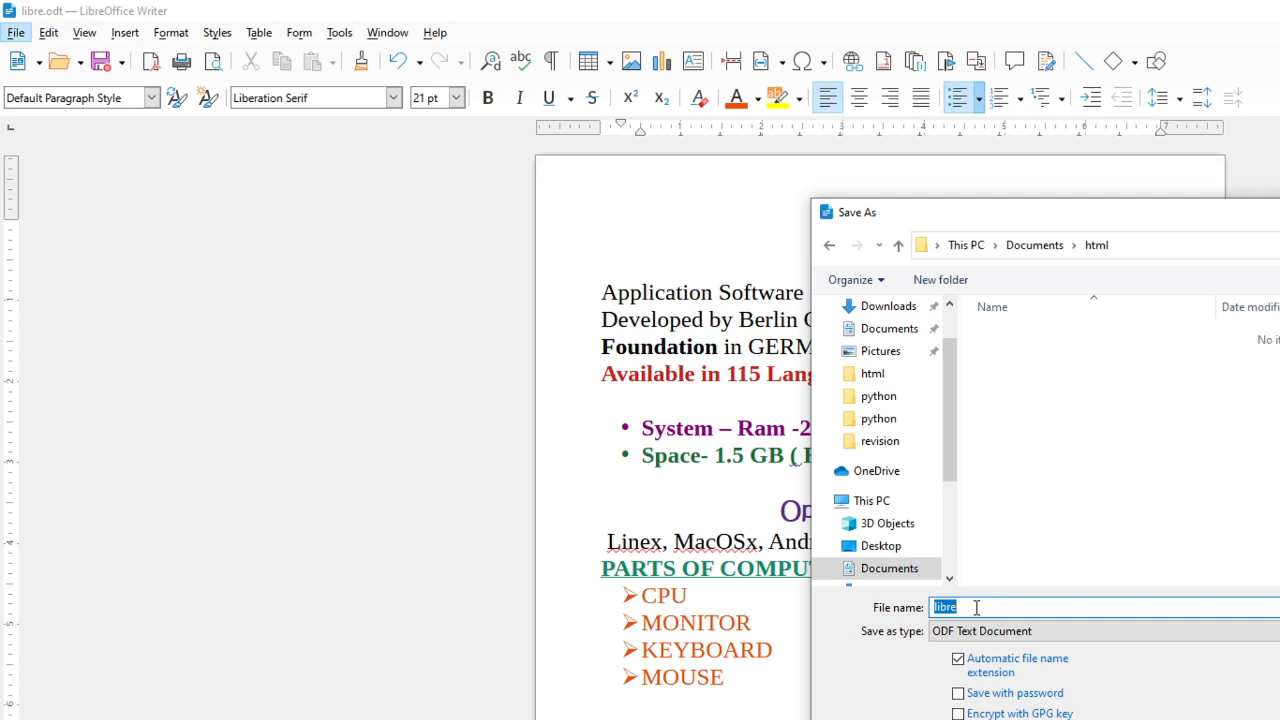
text(file menu part 2)
key(Return)
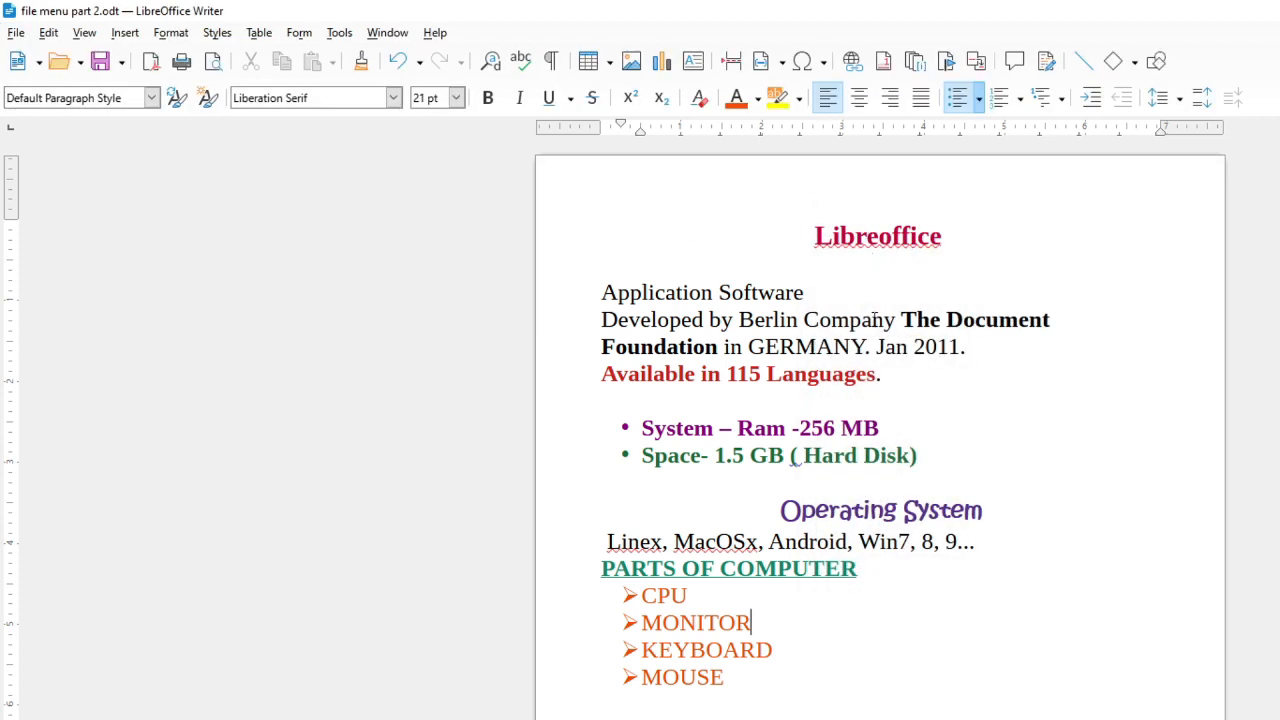
Open the original libre document from the Desktop
click(15, 33)
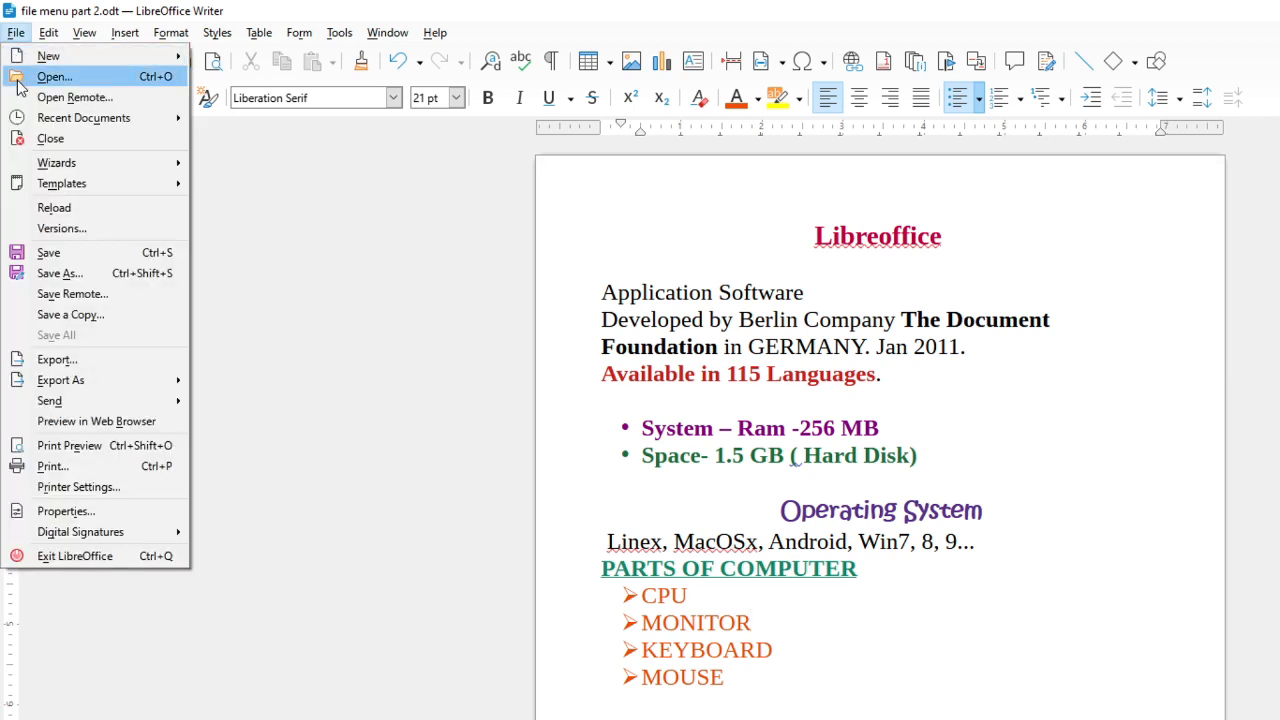
click(54, 77)
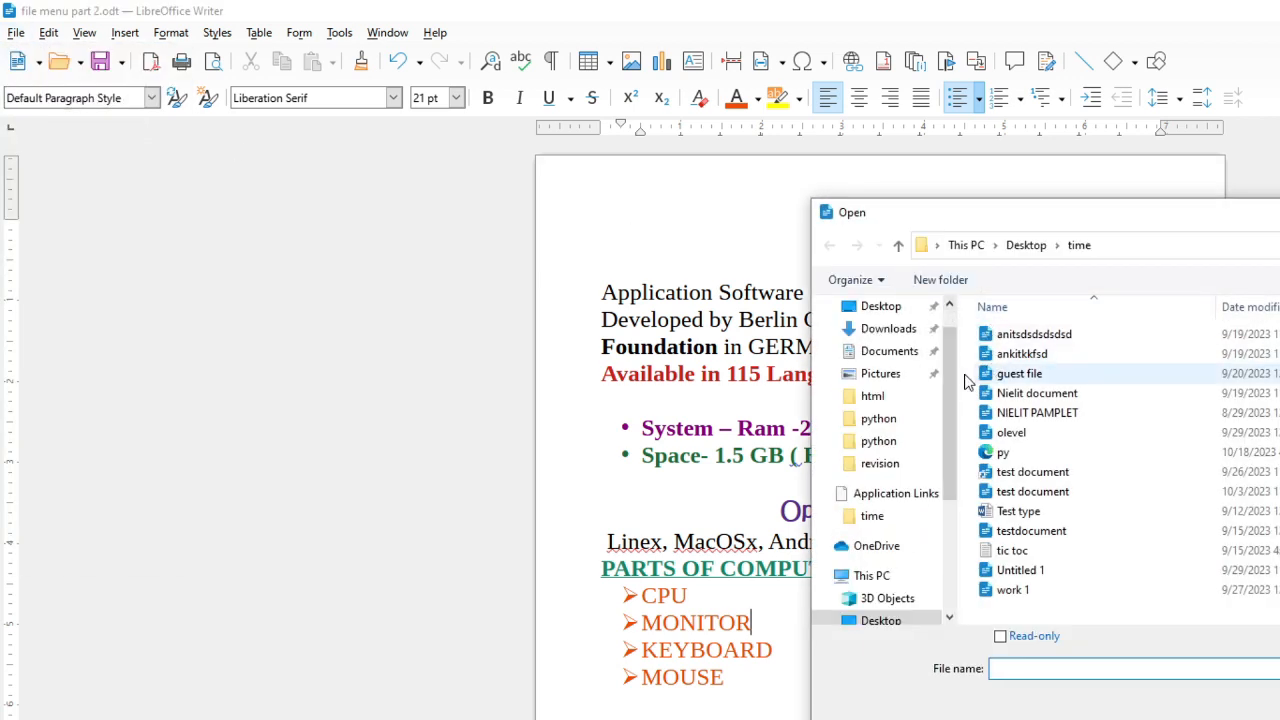
click(876, 310)
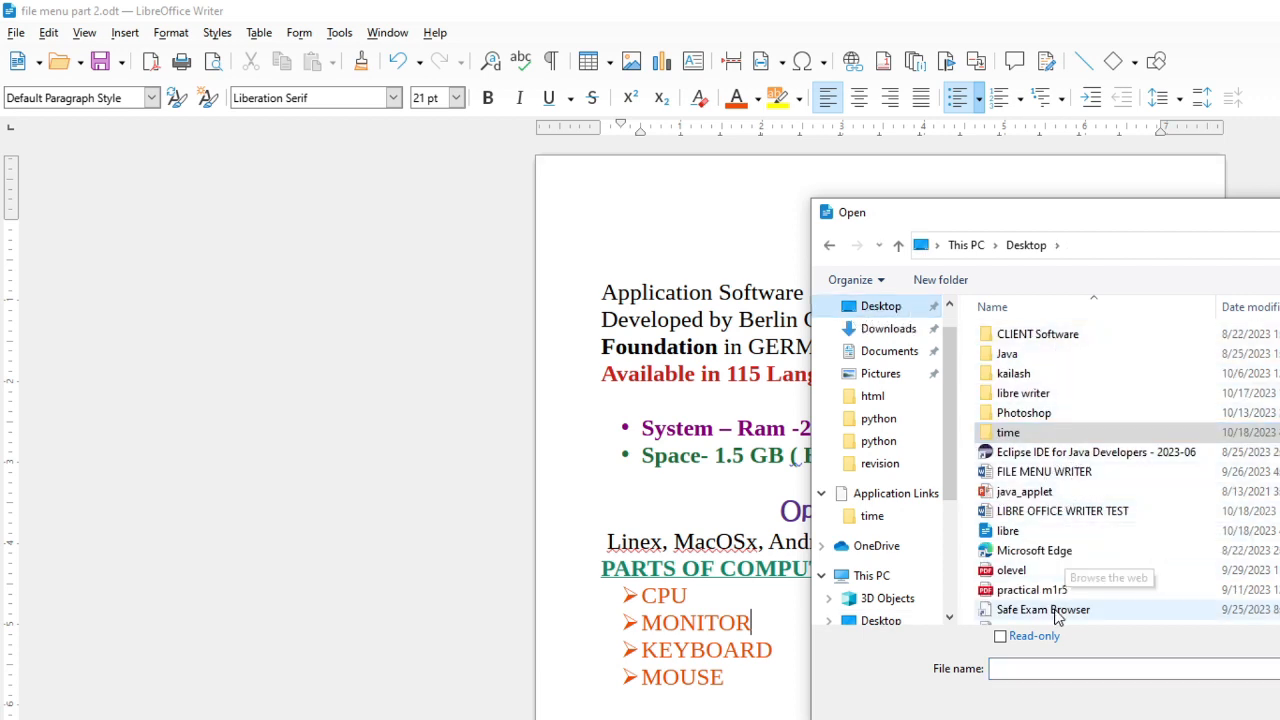
click(1040, 531)
key(Return)
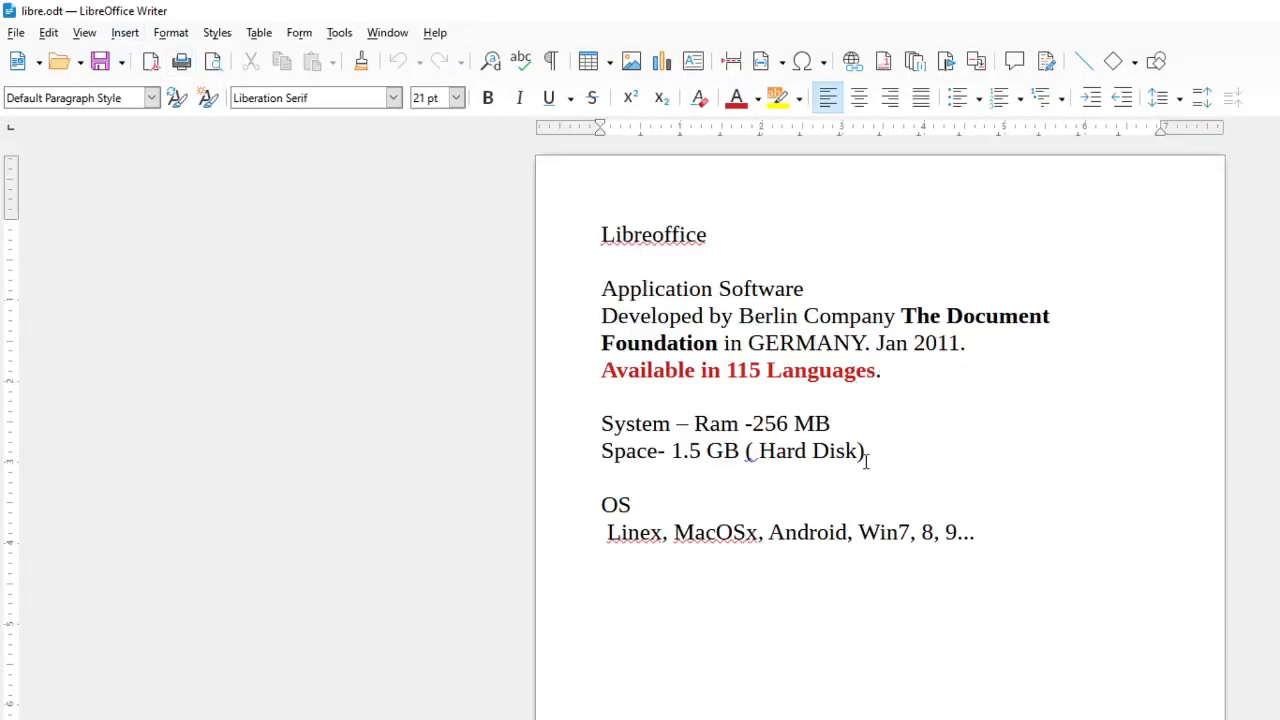
click(1050, 545)
drag(594, 503, 630, 505)
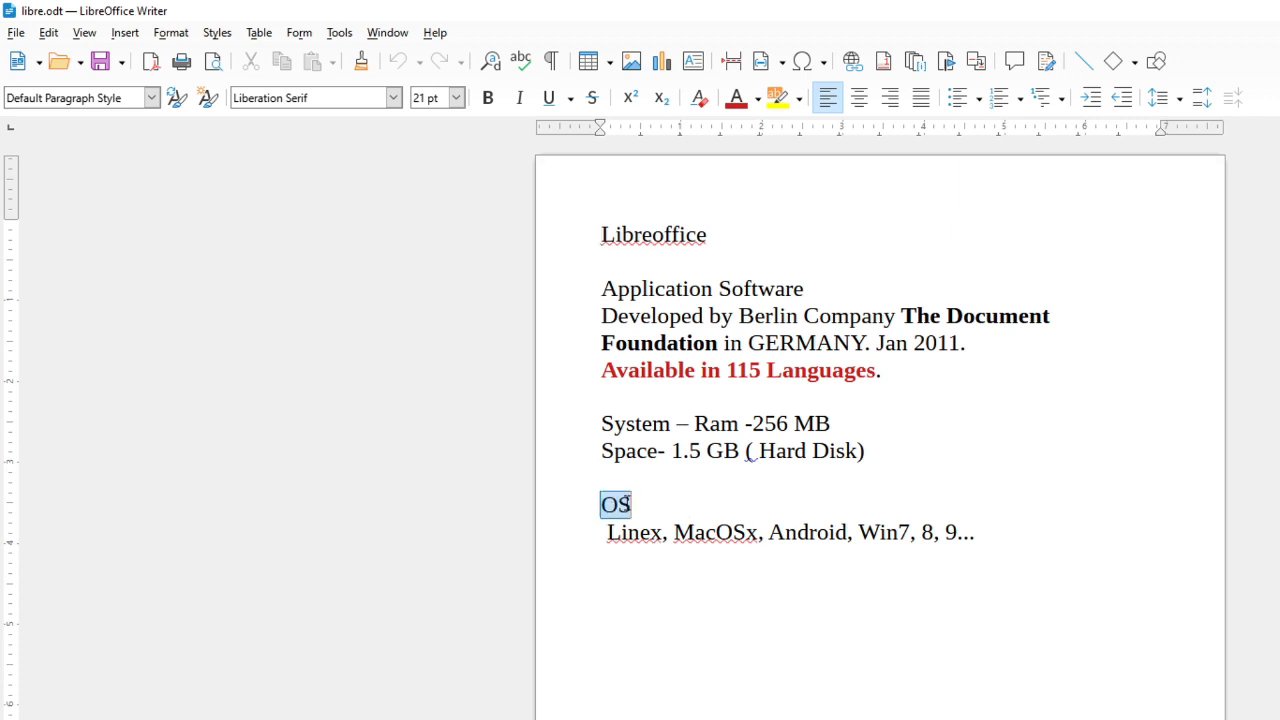
click(906, 509)
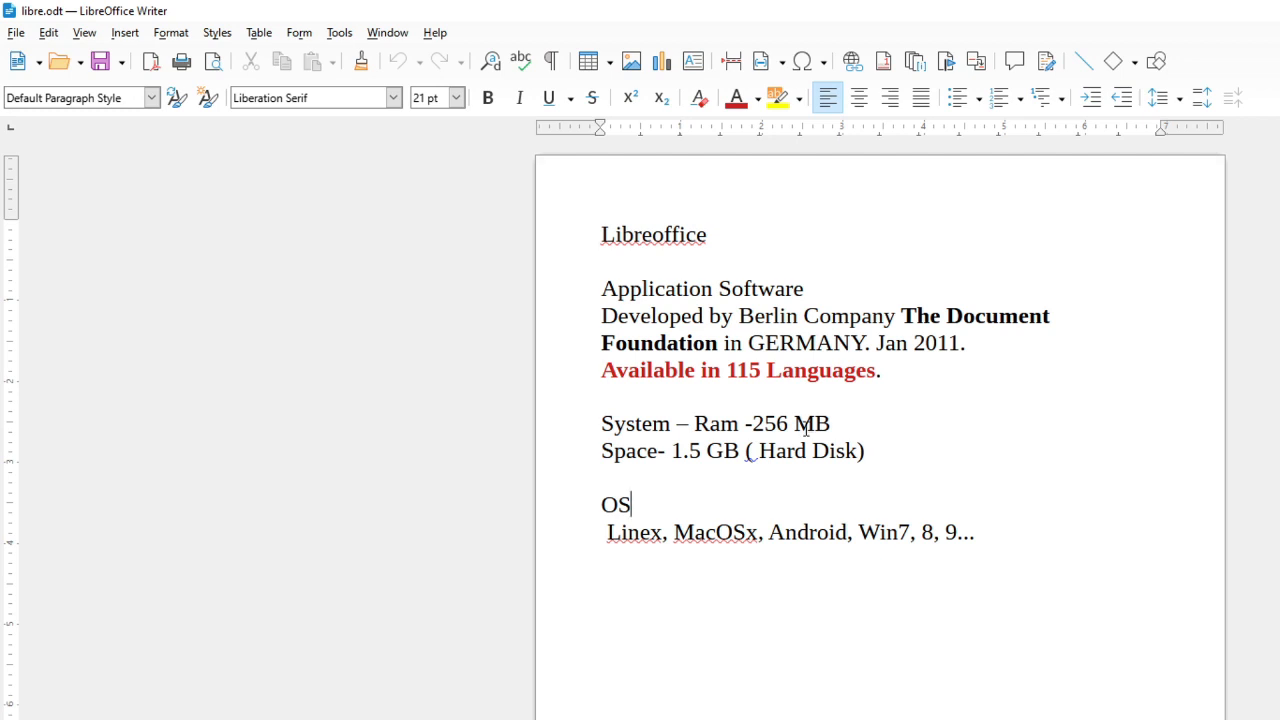
Open 'file menu part 2' from the html folder under Documents
click(15, 34)
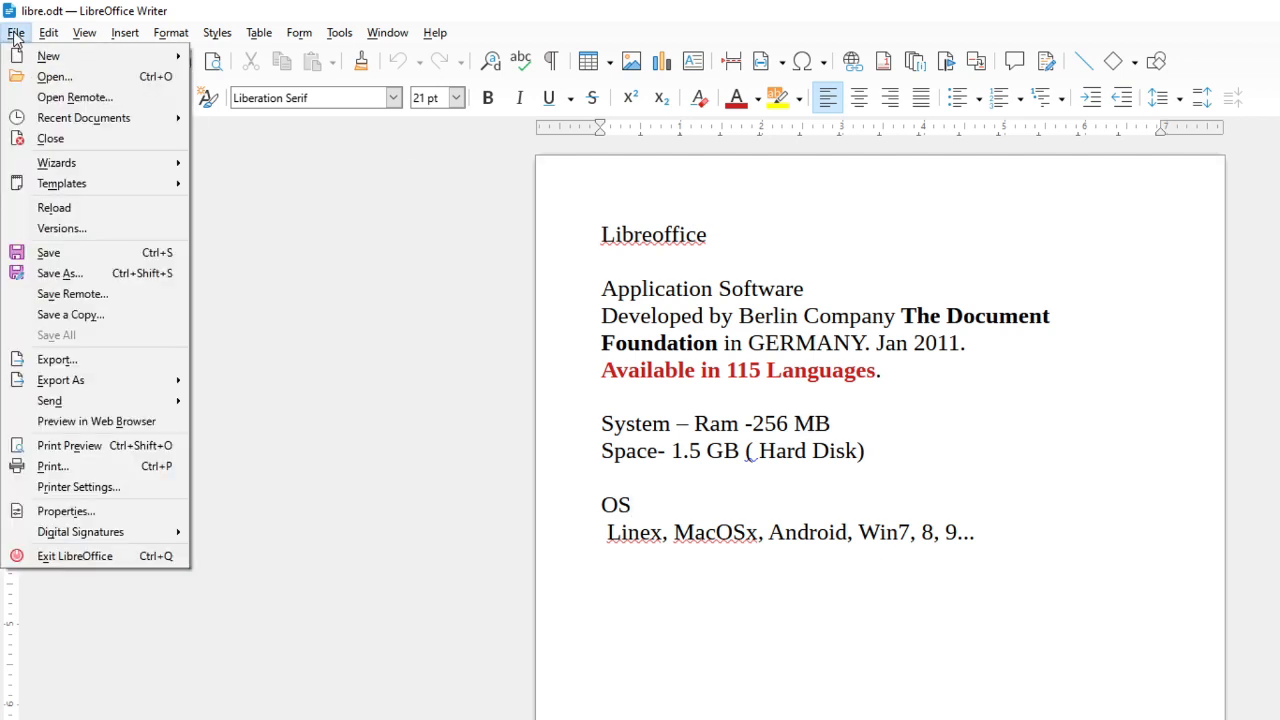
click(54, 76)
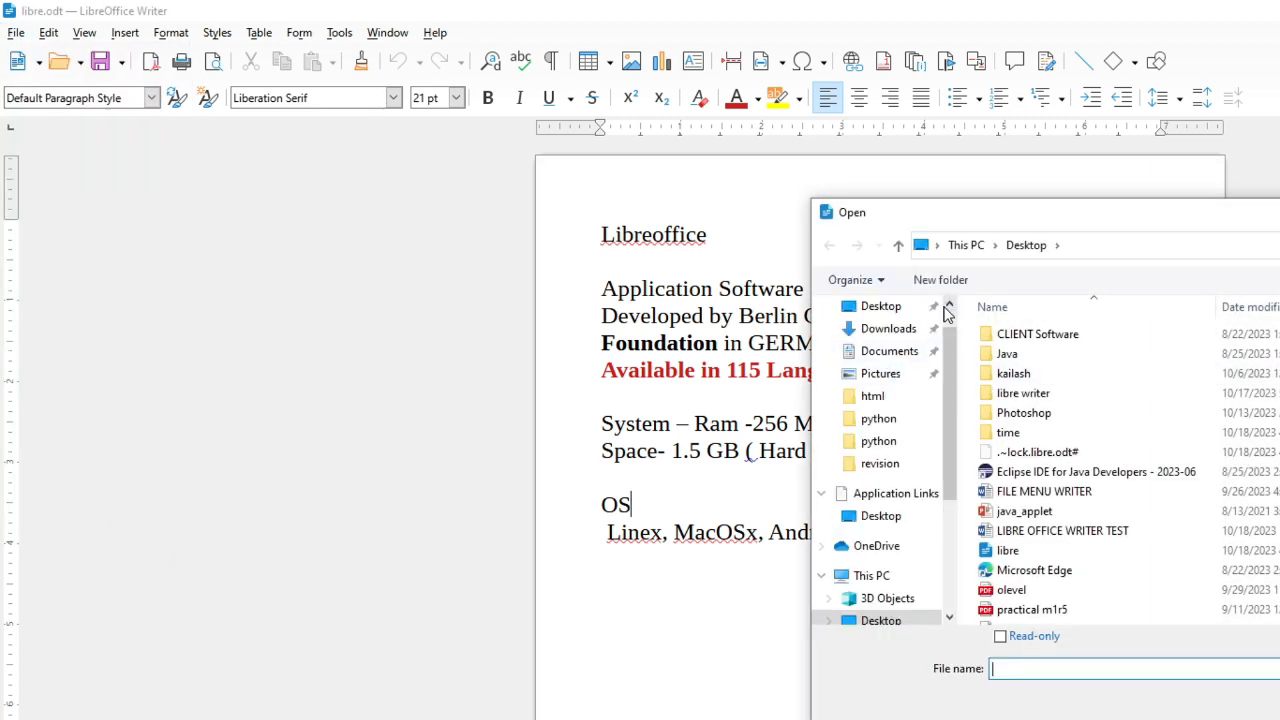
click(890, 356)
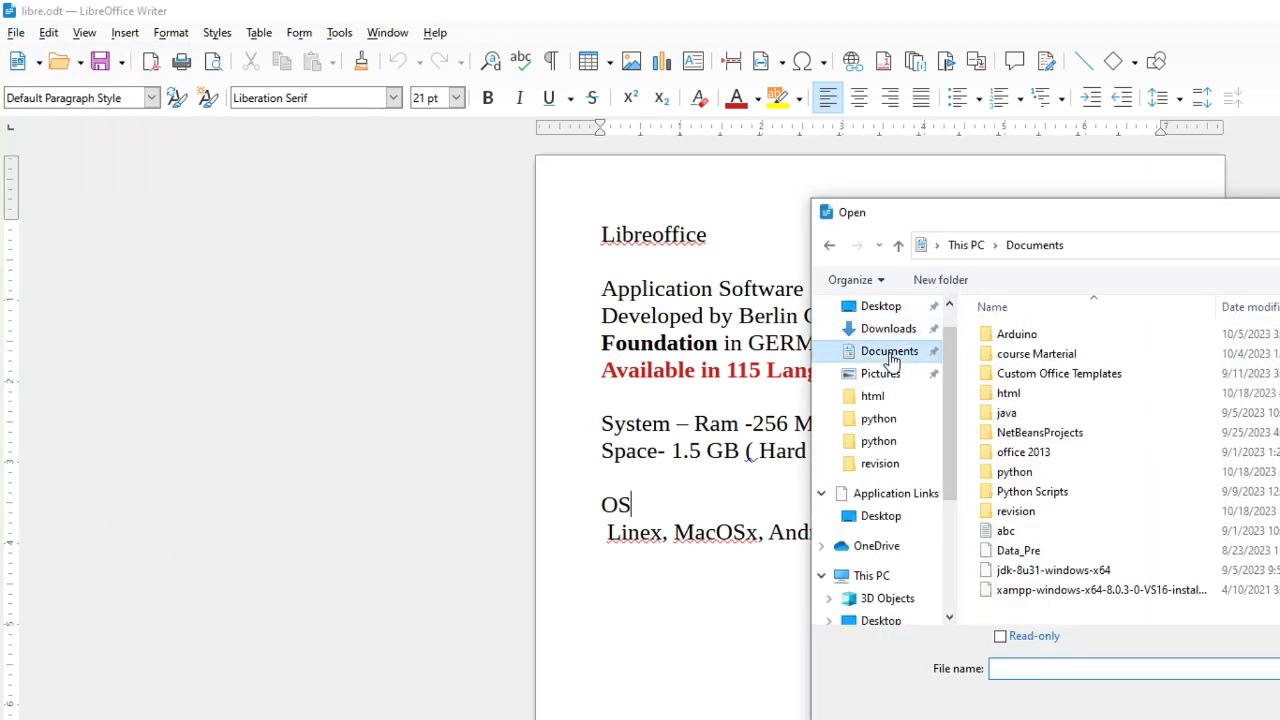
double_click(1015, 396)
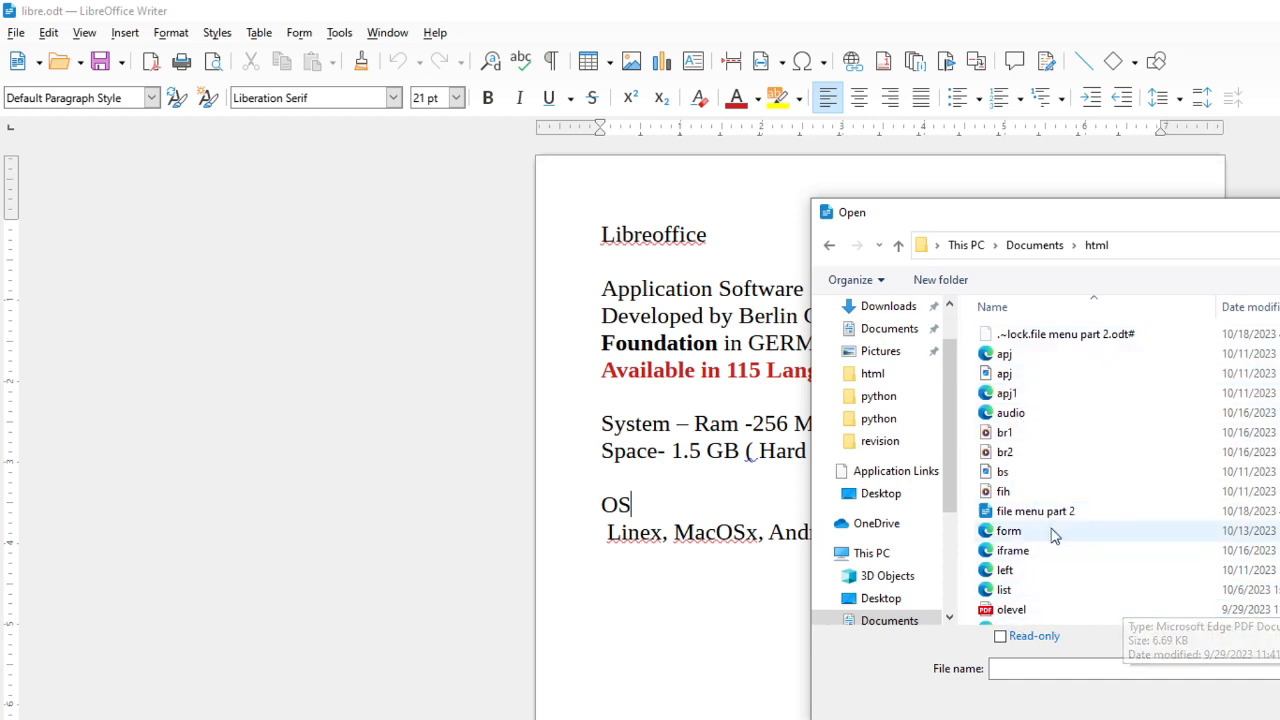
scroll(1055, 508, down, 2)
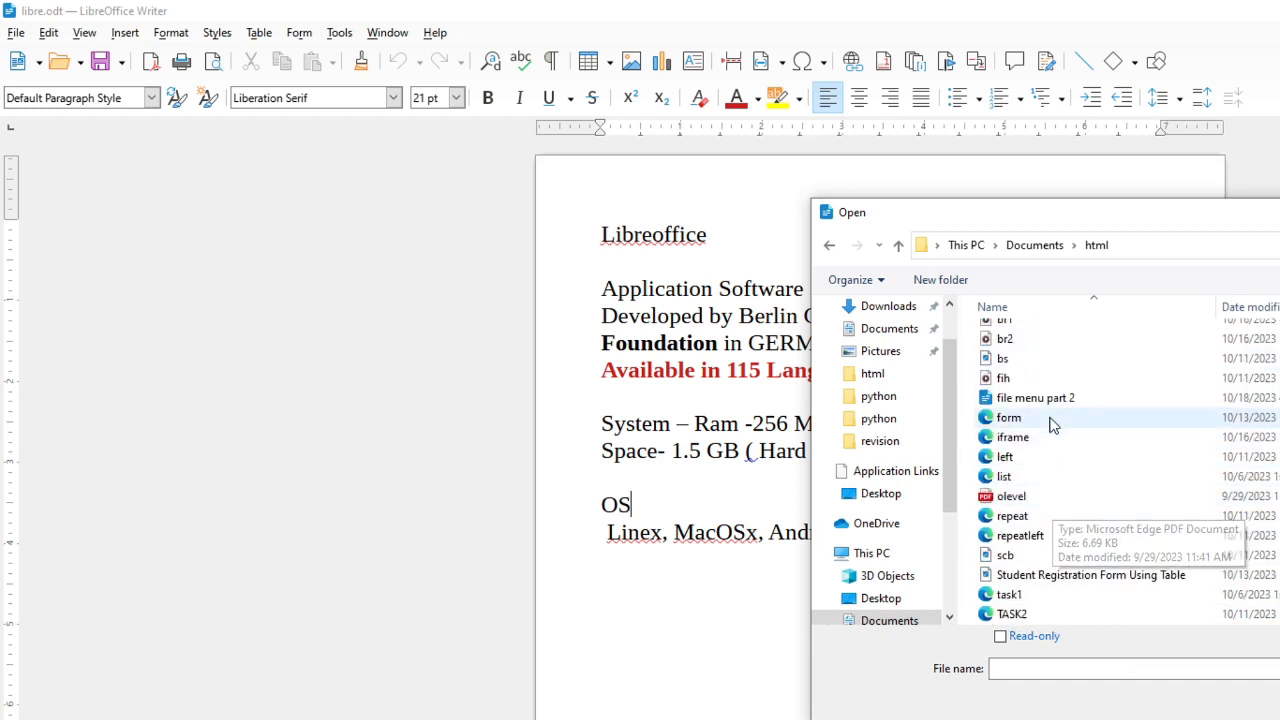
click(1018, 398)
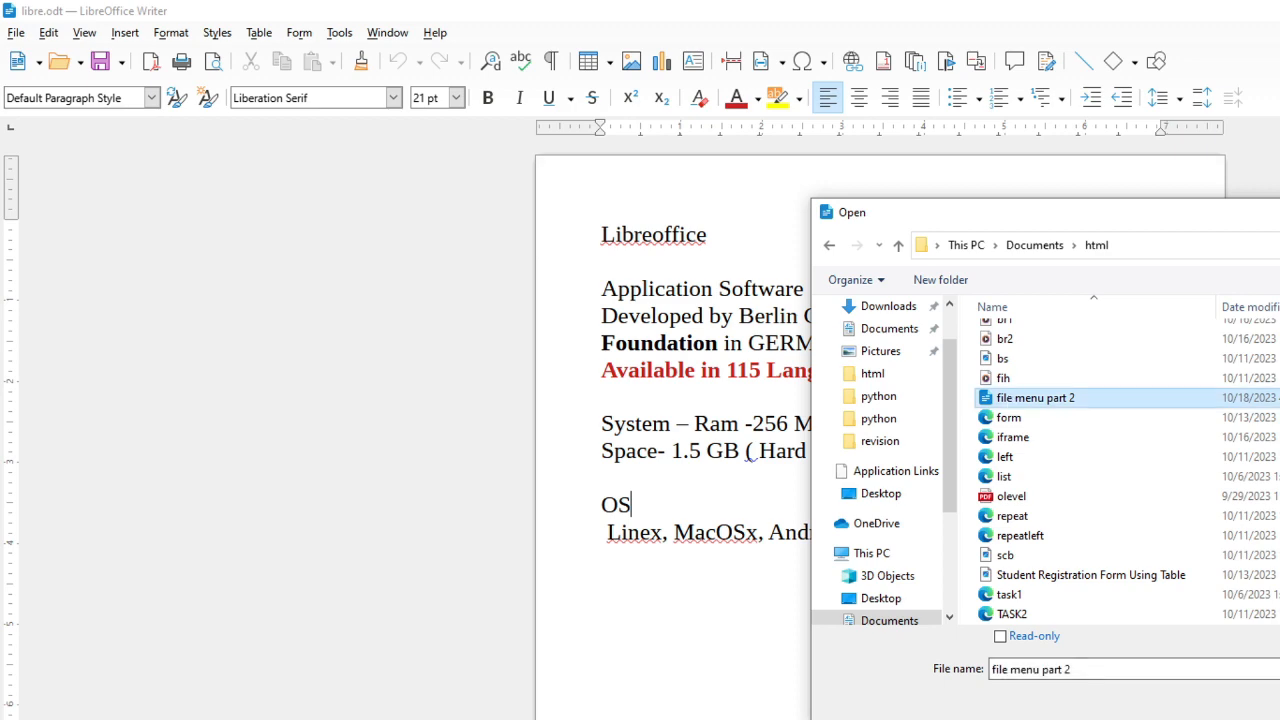
key(Return)
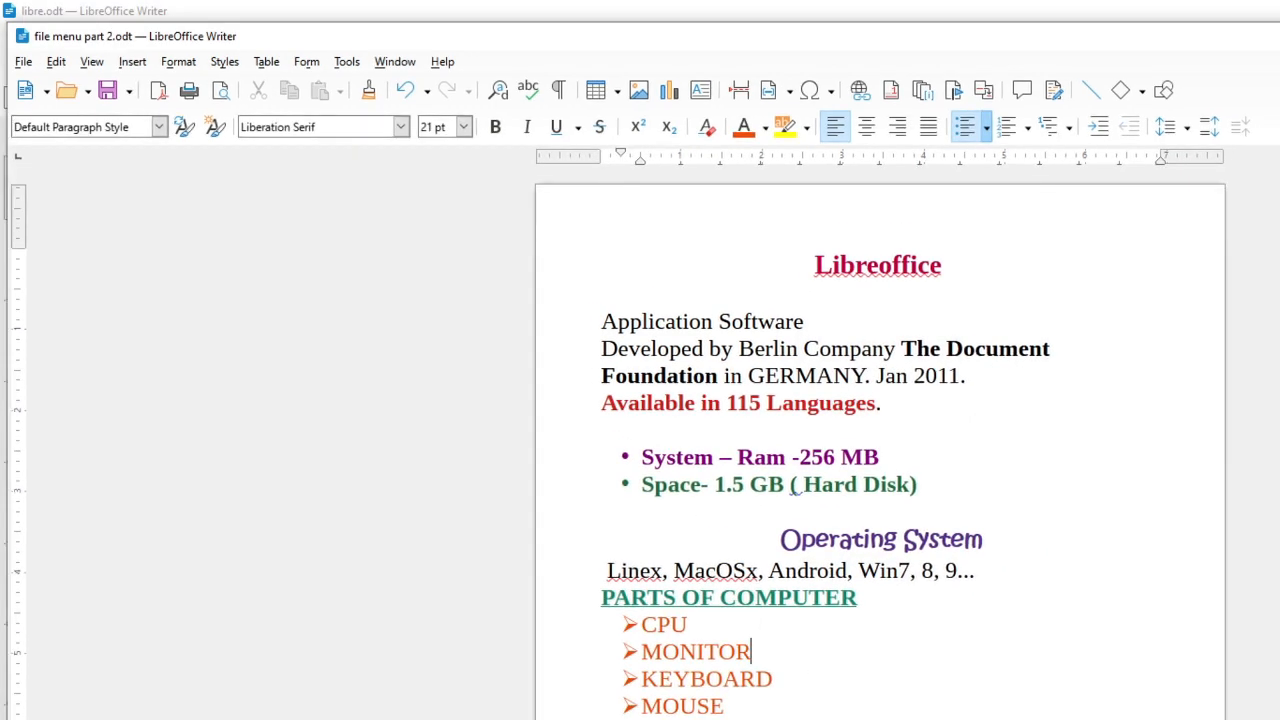
Arrange the formatted and original document windows side by side
drag(1279, 400, 827, 400)
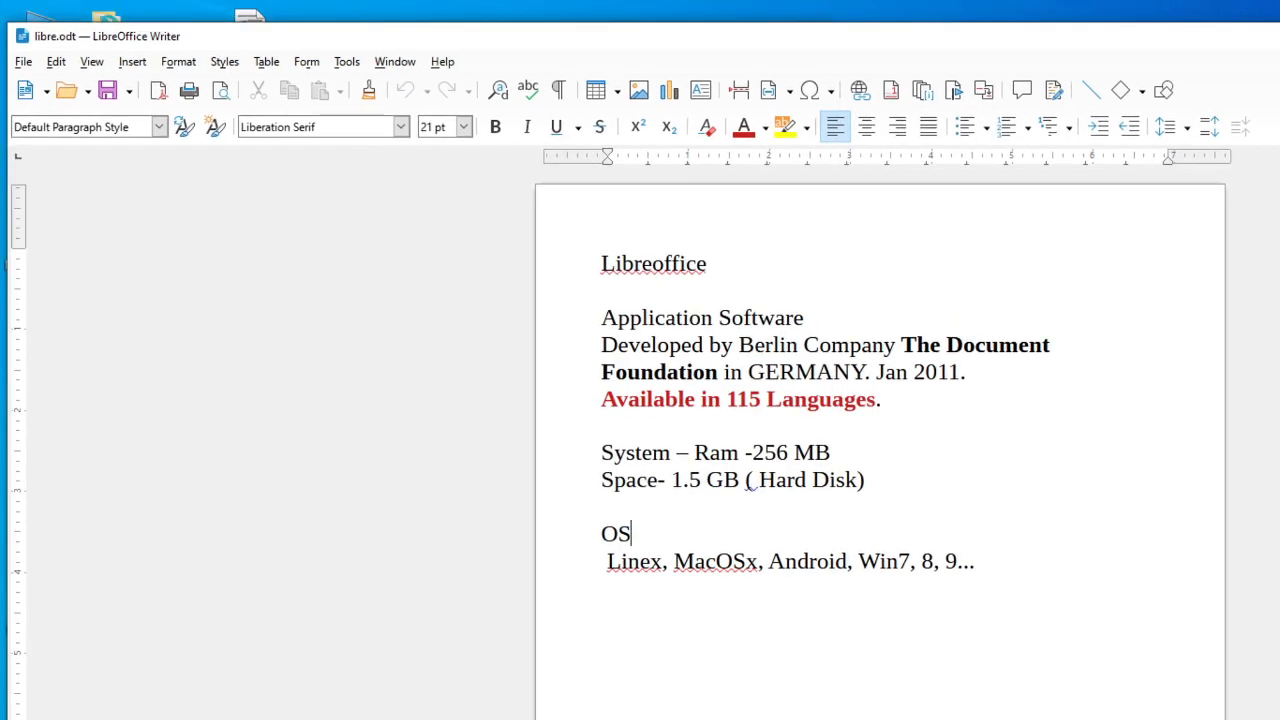
key(super+Left)
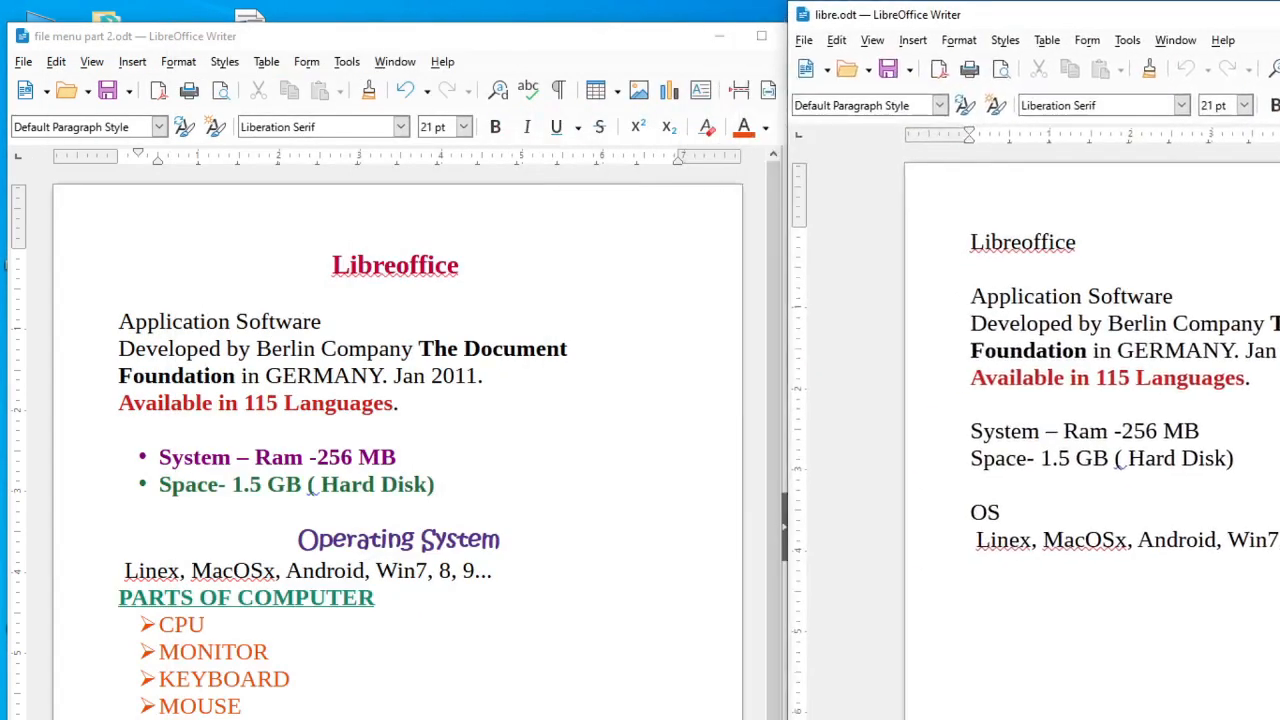
drag(1100, 15, 1193, 15)
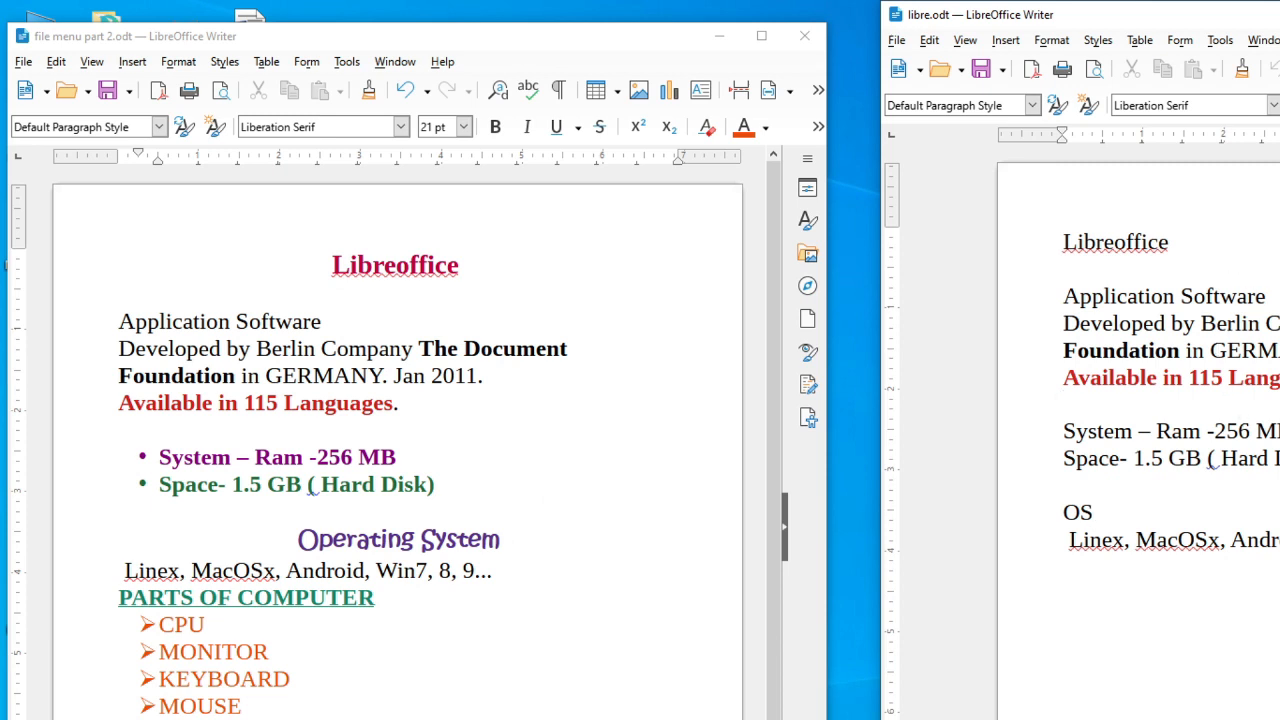
Compare the formatted headings and lists with the plain original document
drag(340, 262, 494, 271)
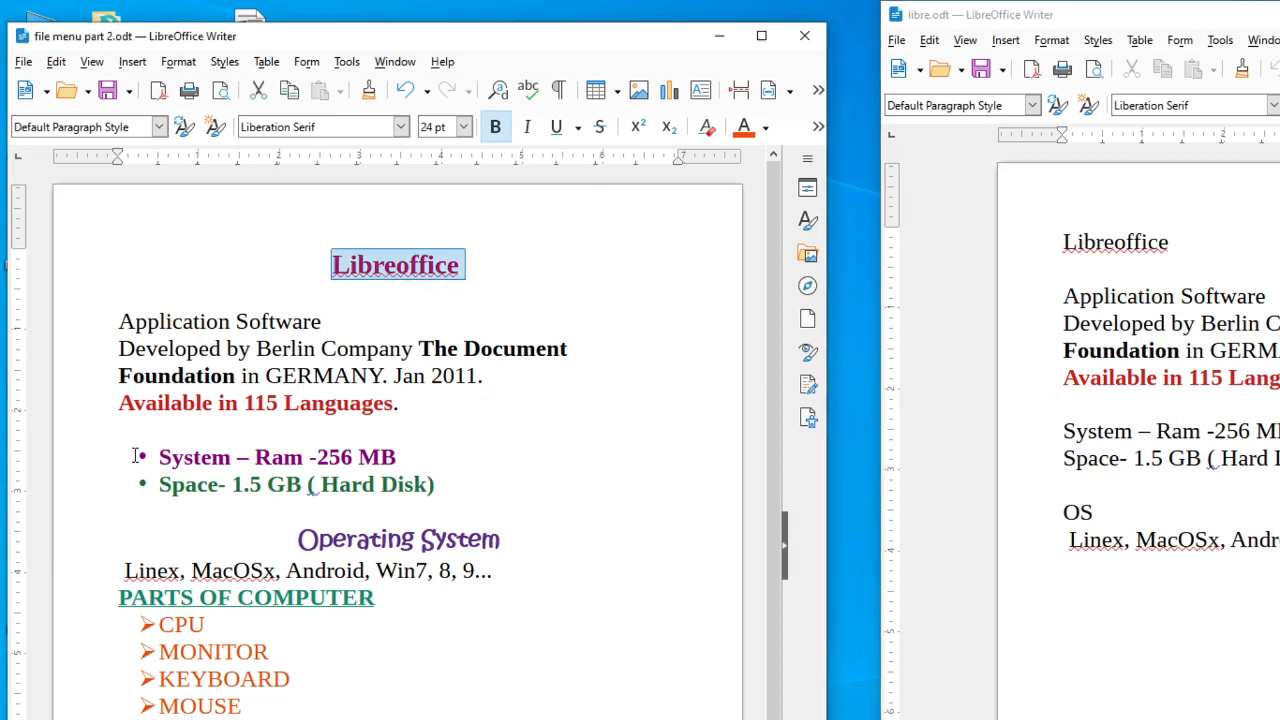
drag(136, 456, 388, 484)
drag(504, 541, 298, 540)
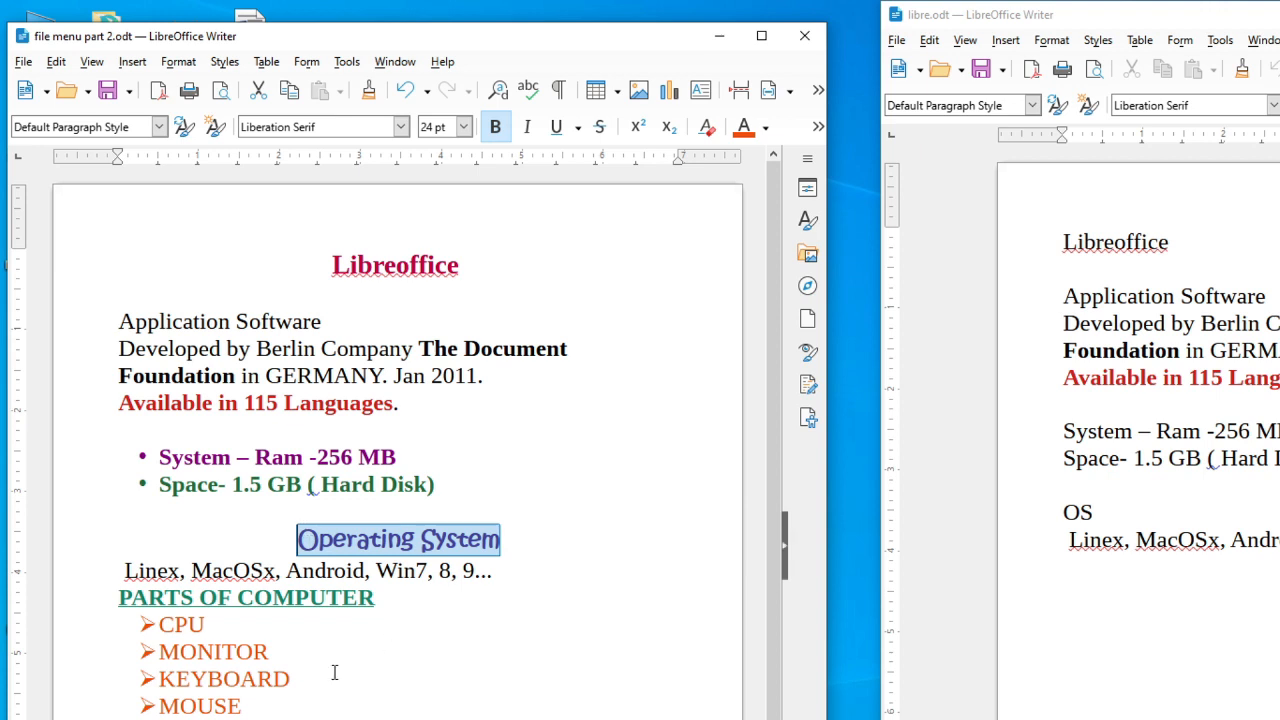
drag(326, 705, 106, 600)
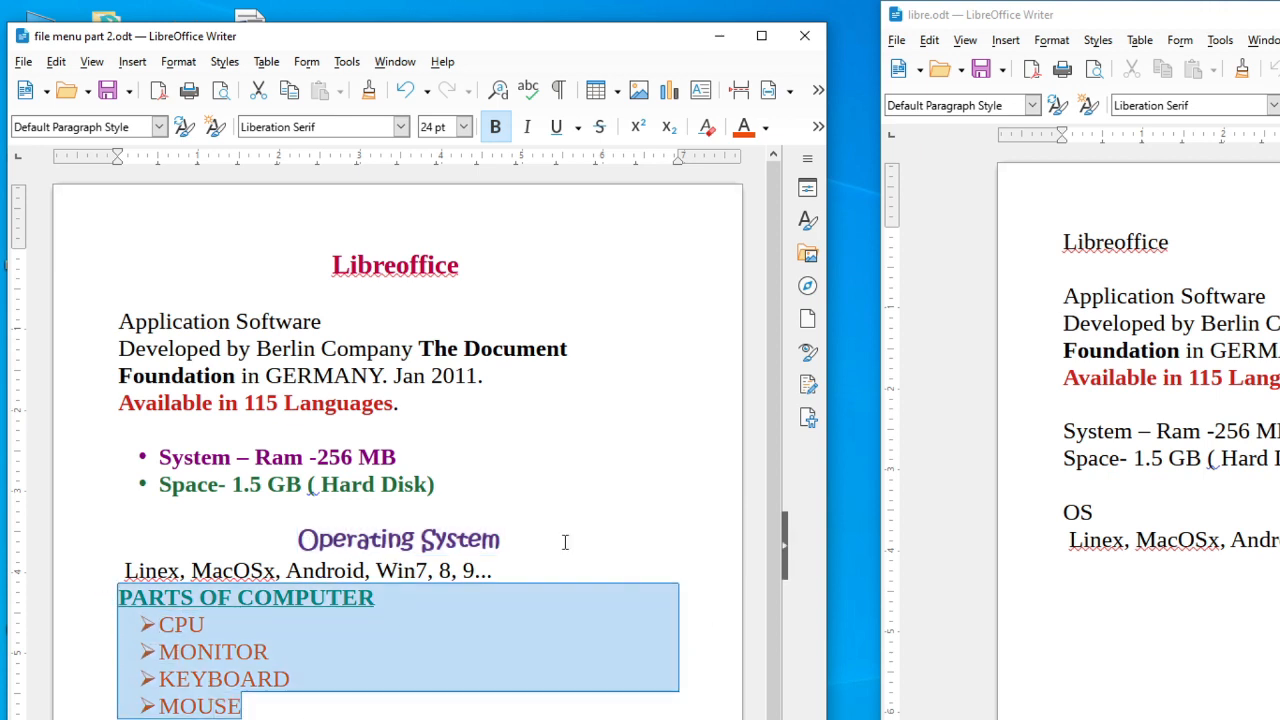
click(591, 512)
click(1268, 296)
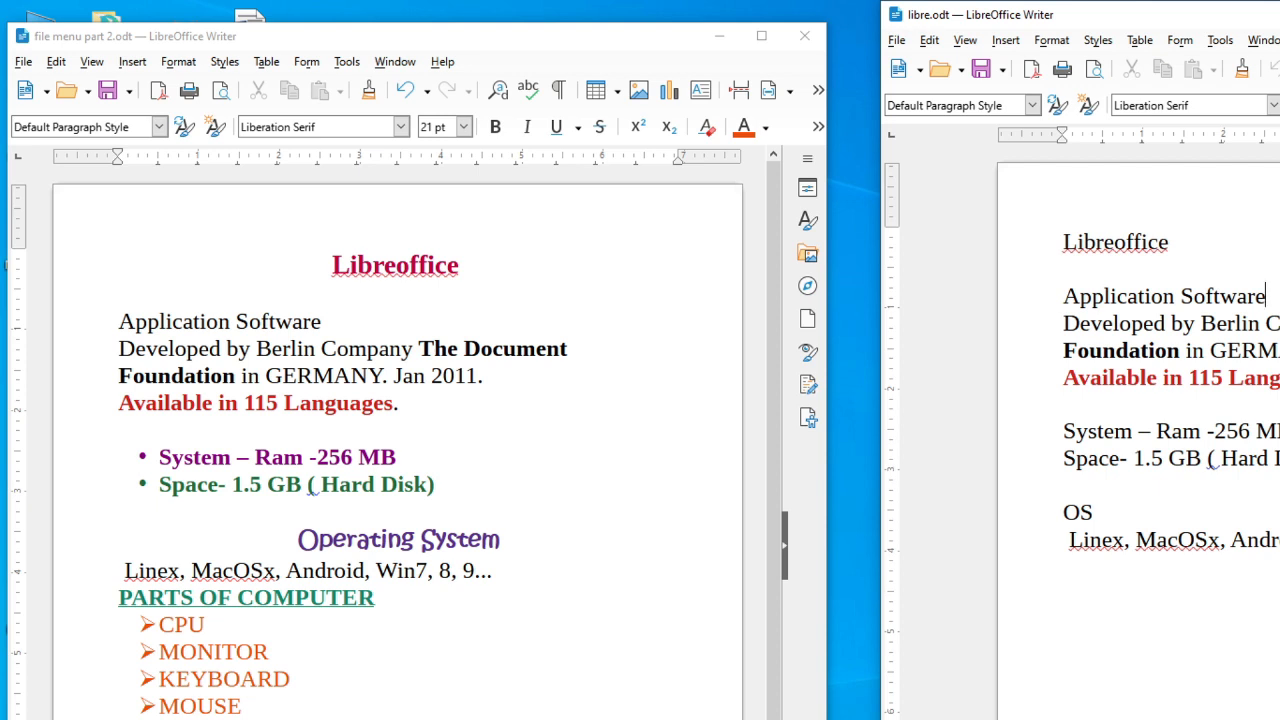
drag(1190, 15, 1151, 39)
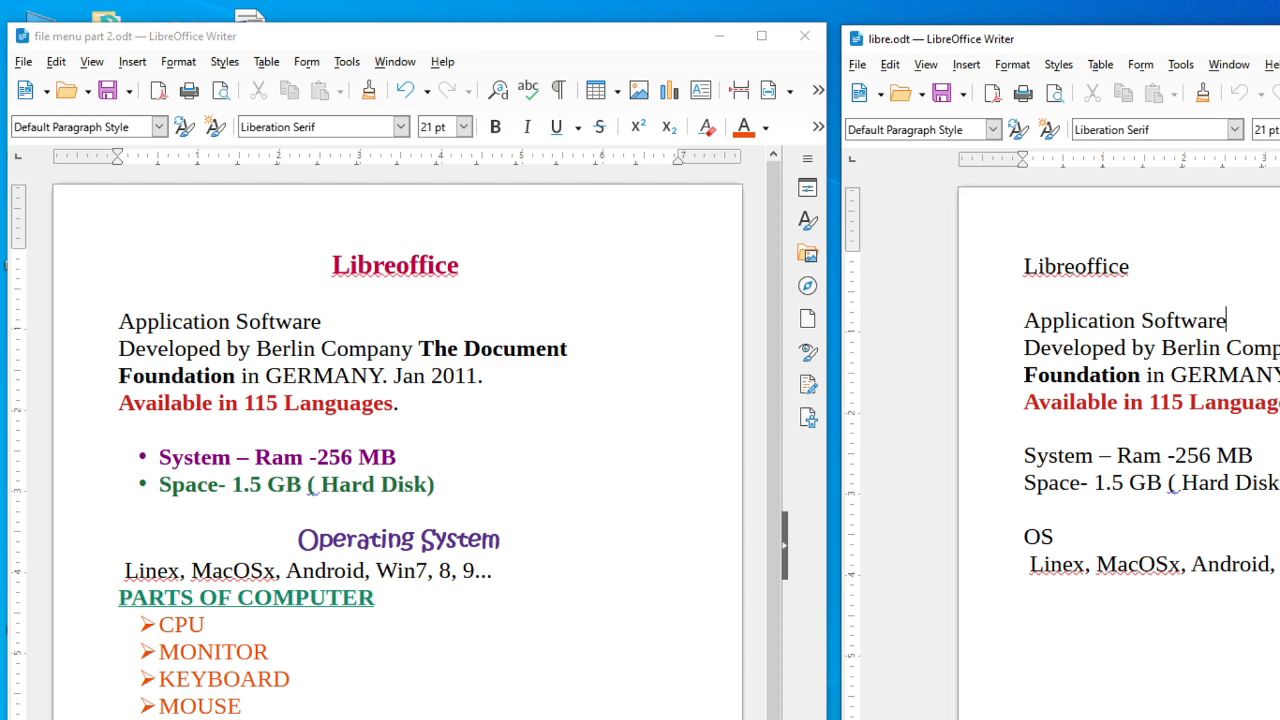
key(super+Up)
click(17, 37)
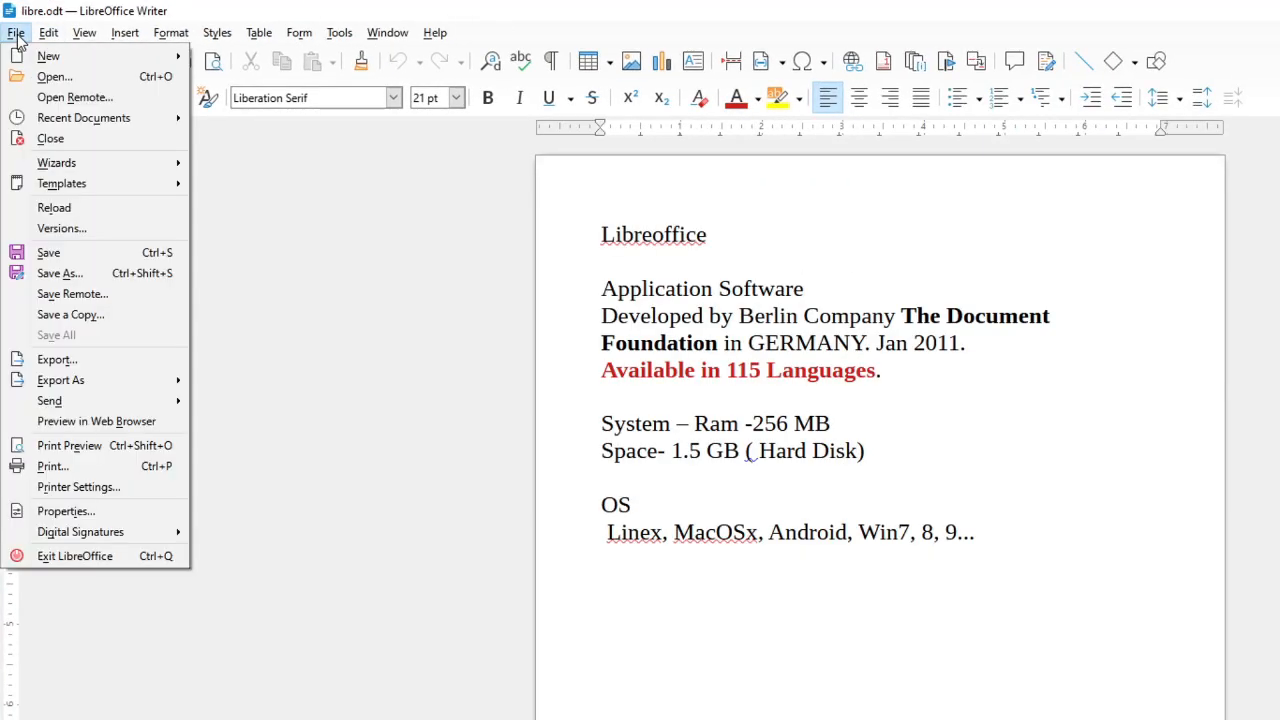
click(57, 298)
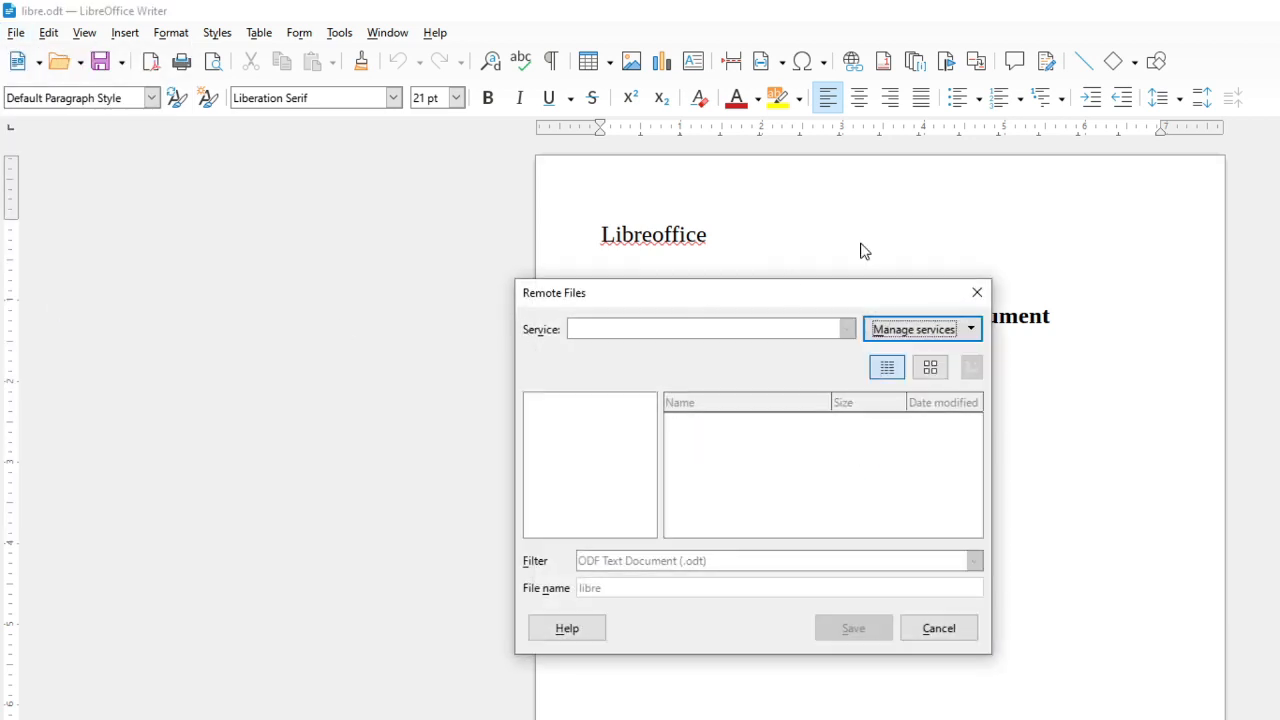
click(942, 331)
click(925, 358)
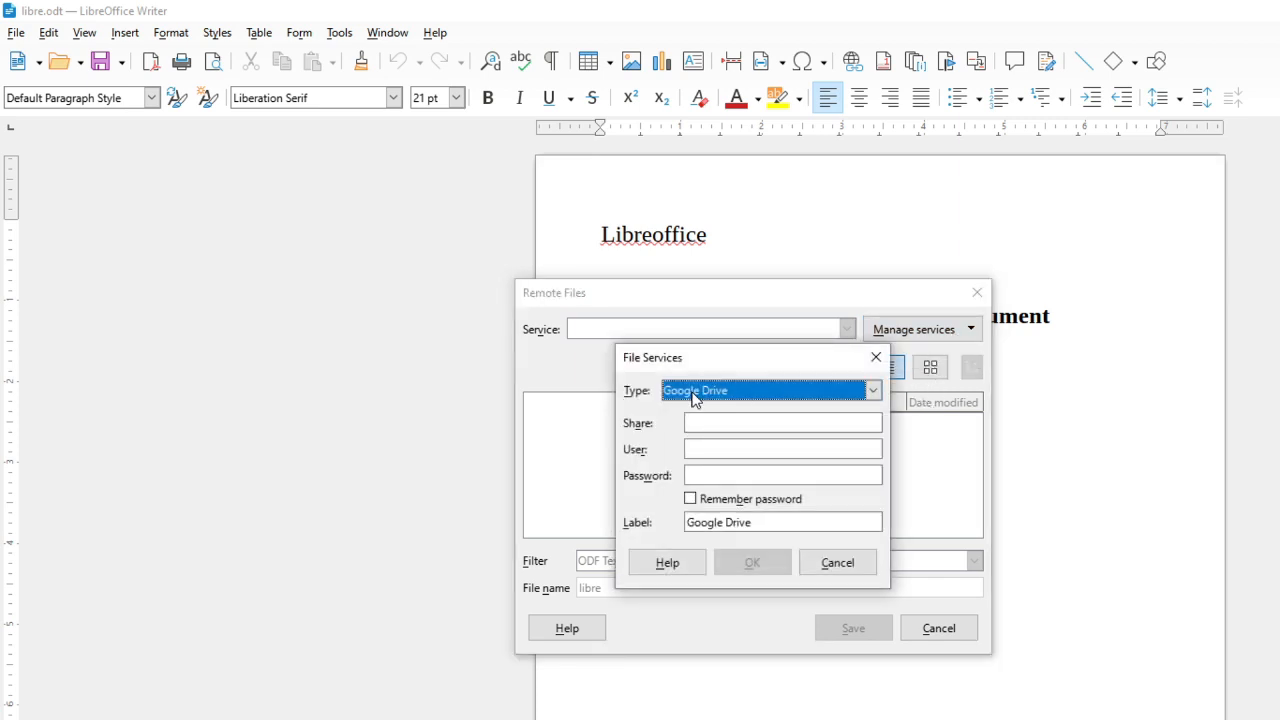
click(751, 423)
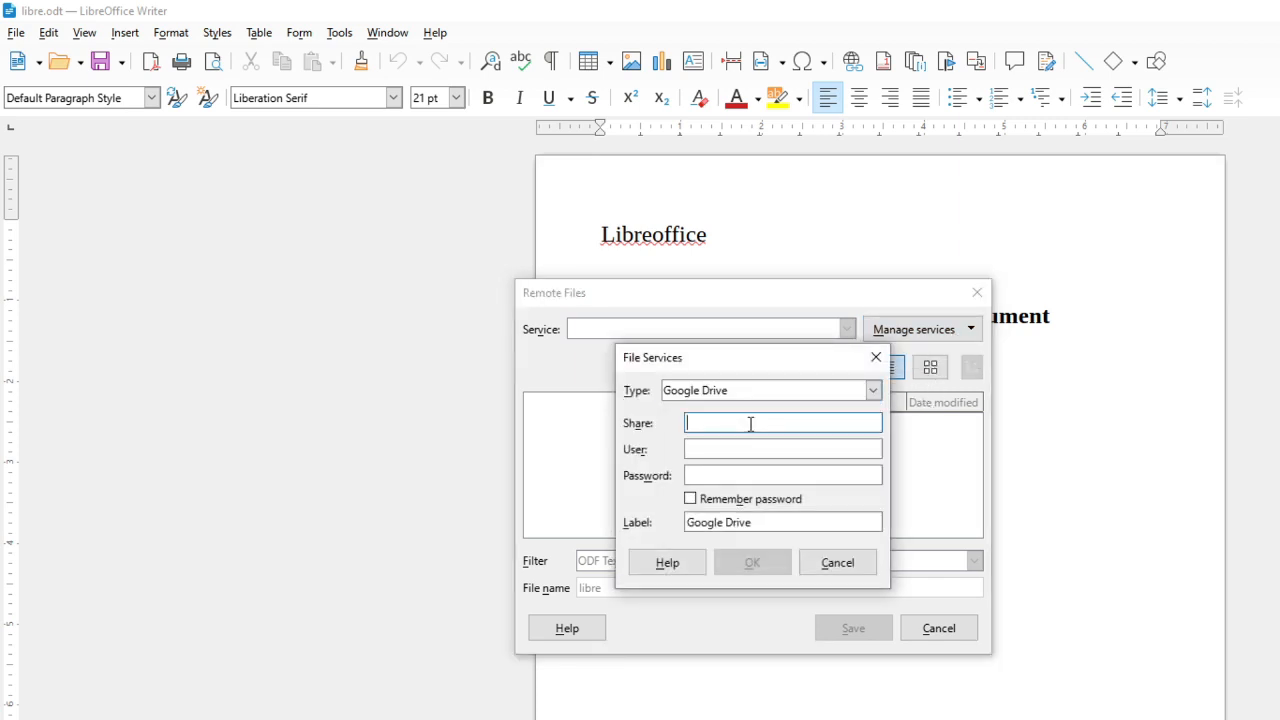
click(726, 449)
click(746, 474)
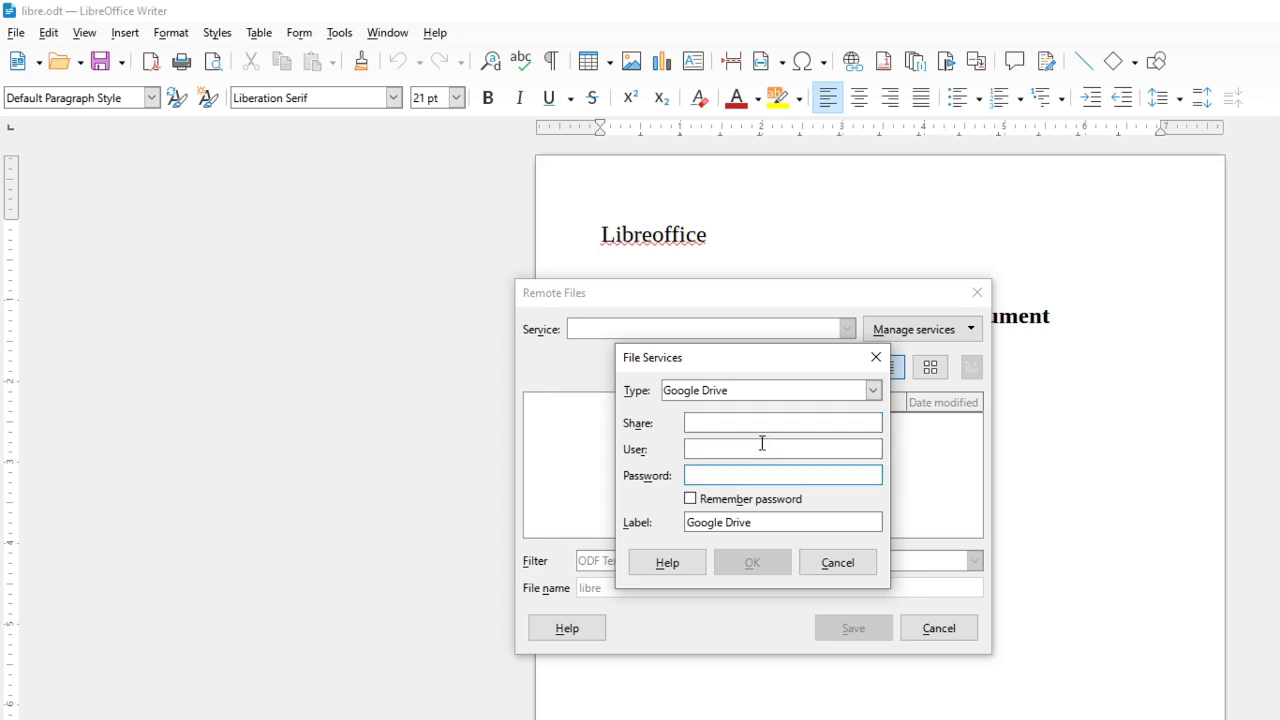
click(874, 360)
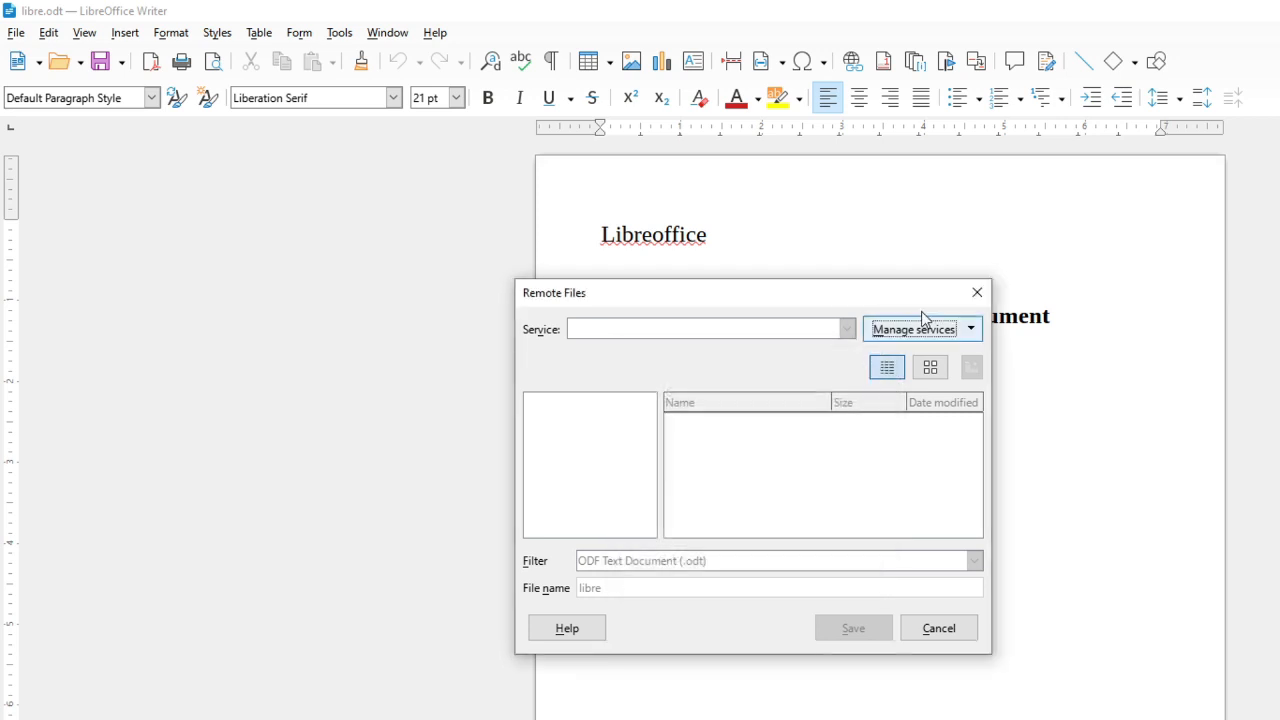
click(977, 294)
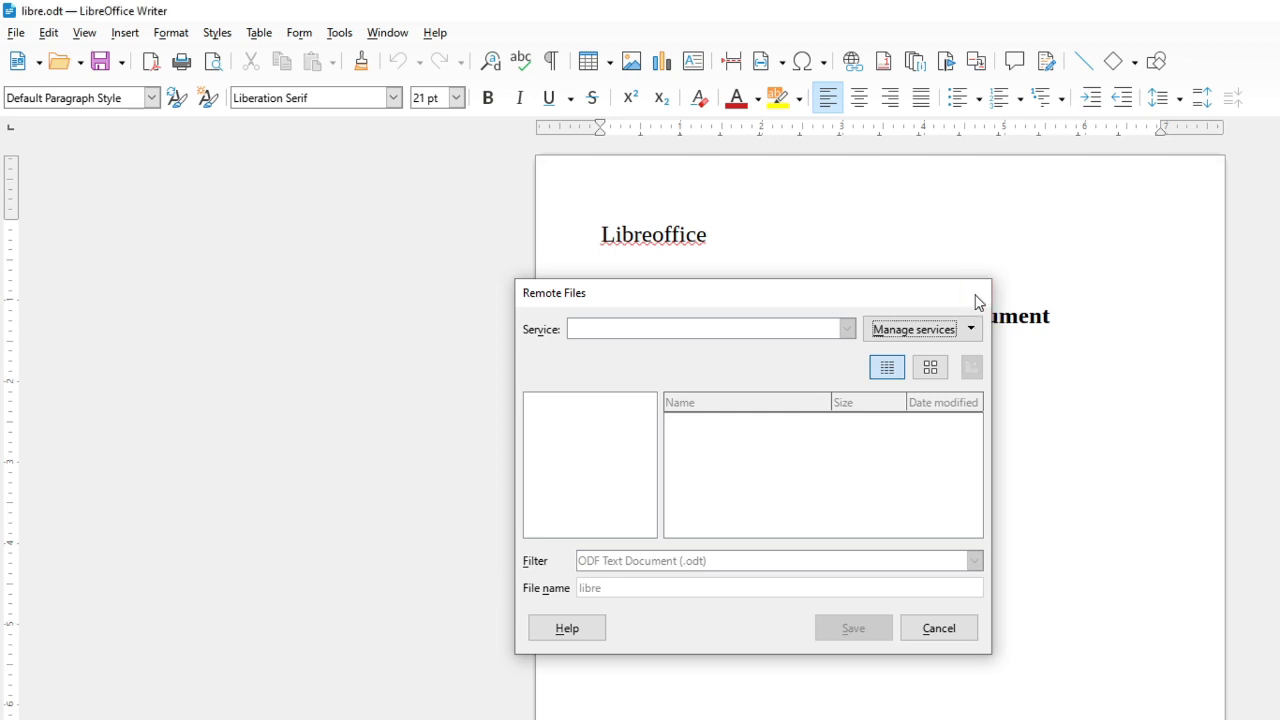
drag(808, 288, 718, 288)
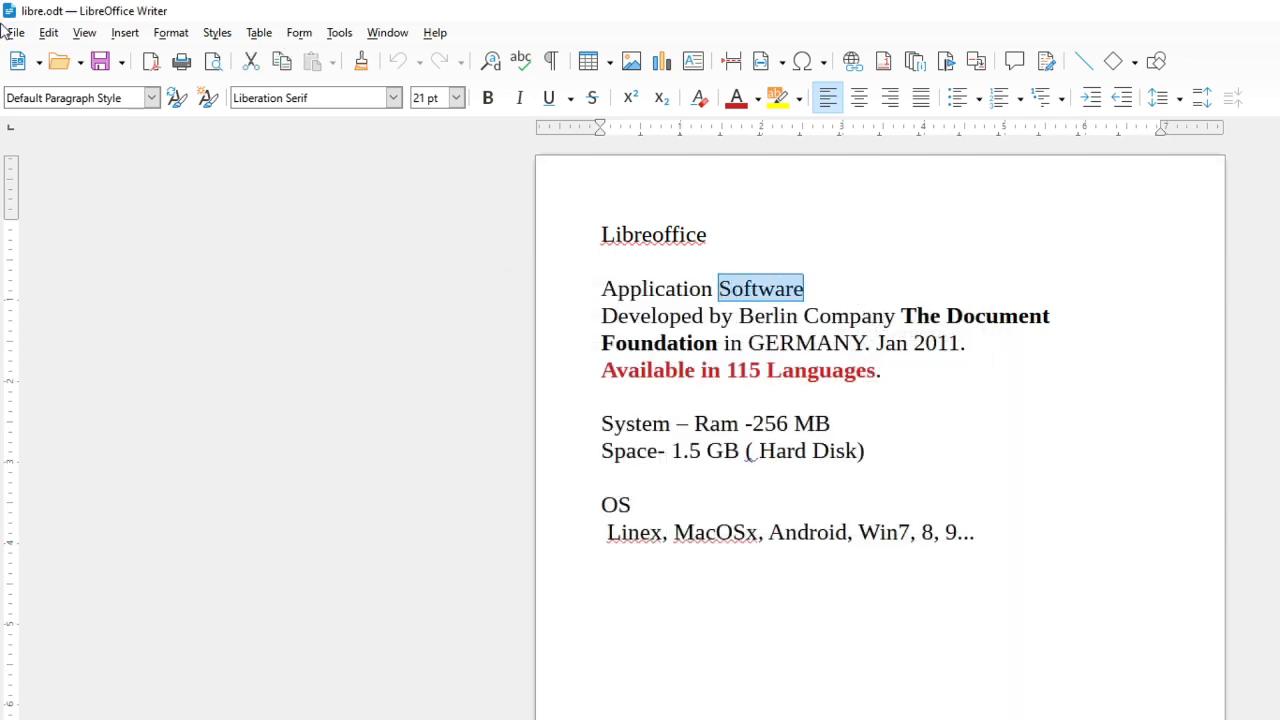
click(897, 459)
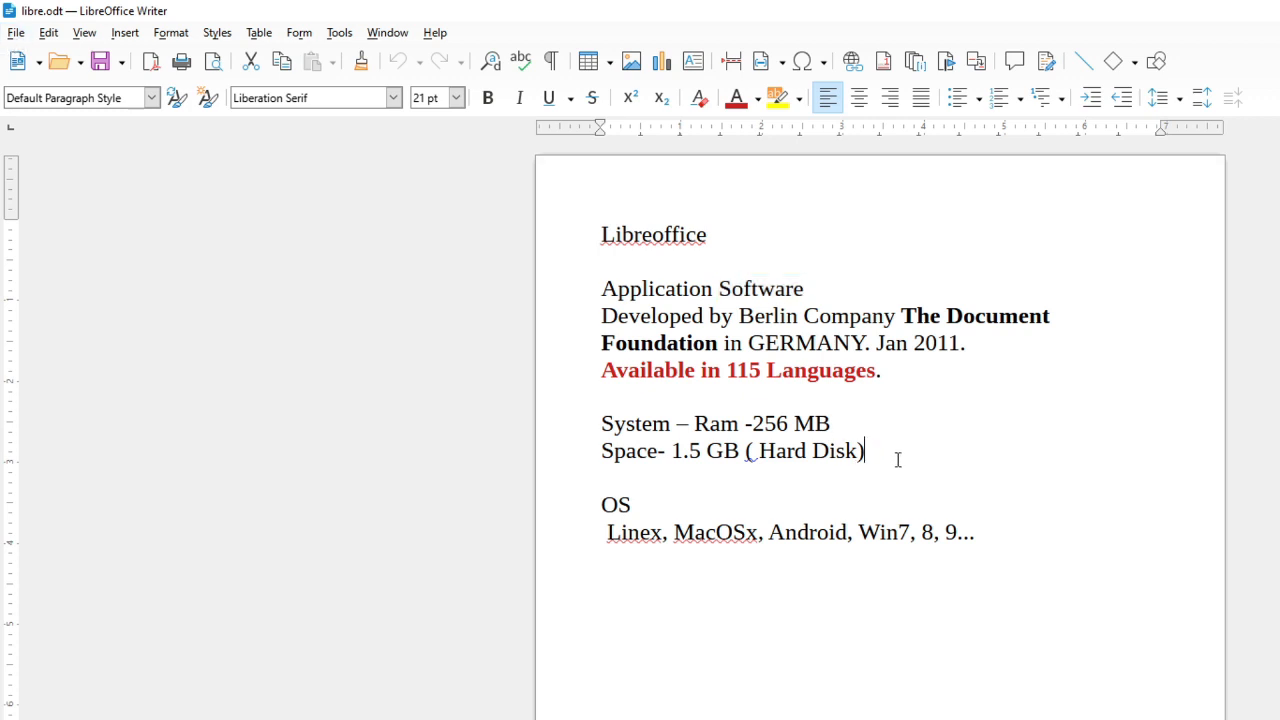
click(16, 33)
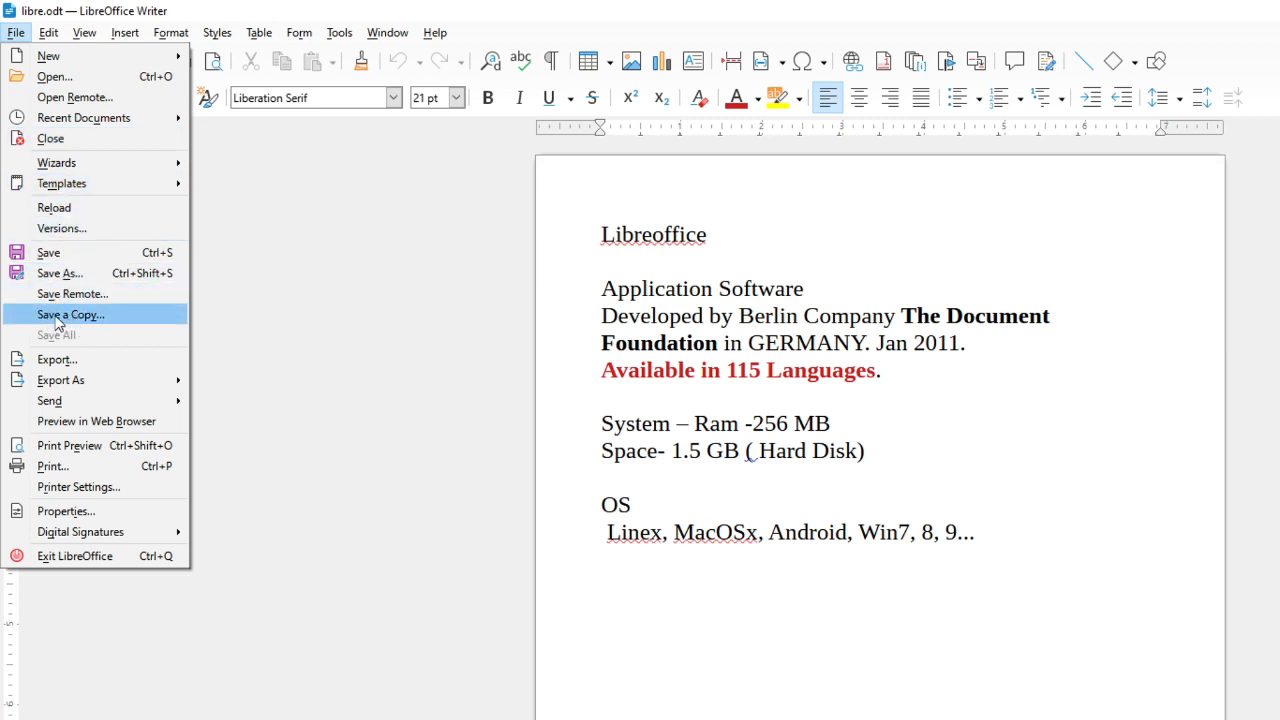
click(880, 420)
drag(983, 523, 600, 234)
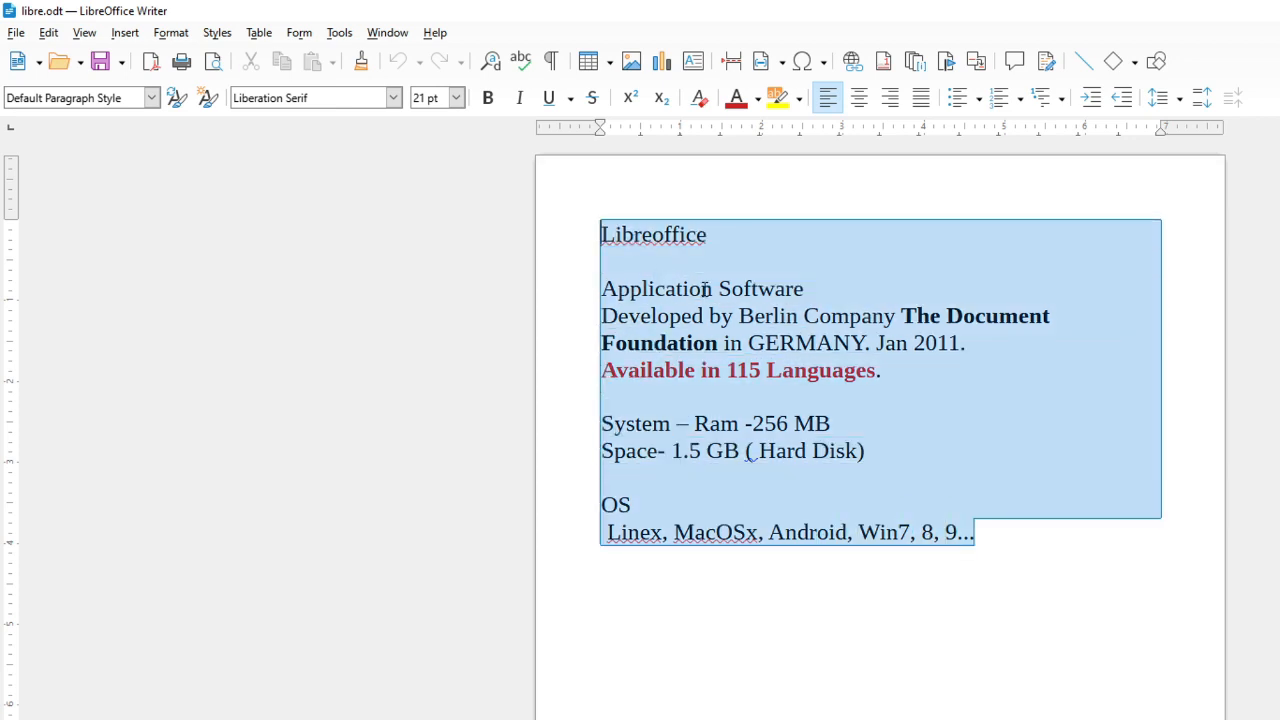
click(620, 273)
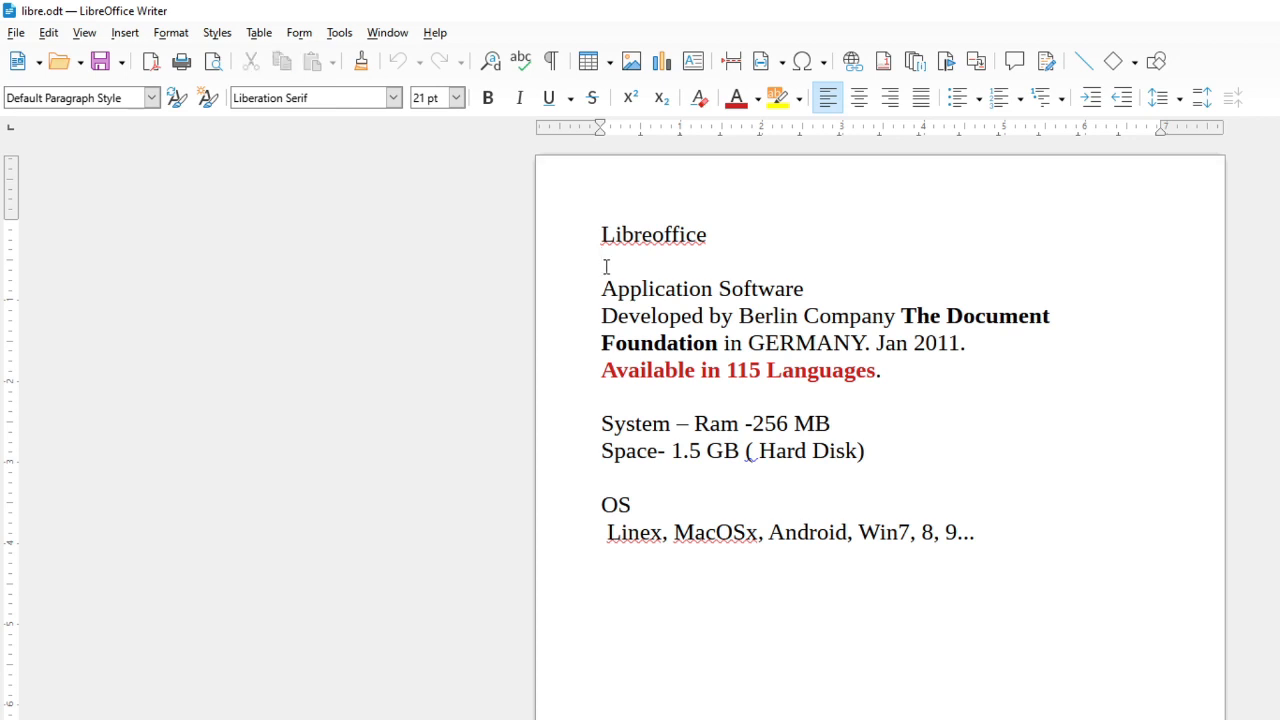
Create a new spreadsheet document
click(13, 40)
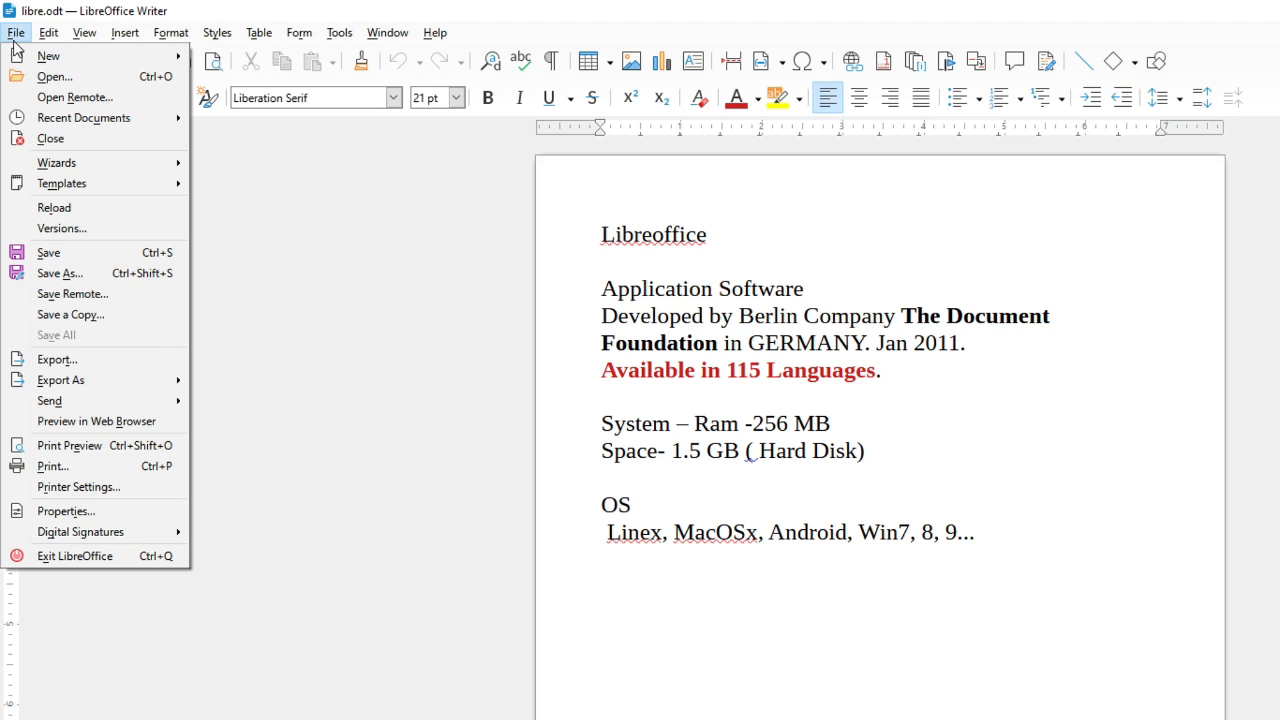
mouse_move(18, 58)
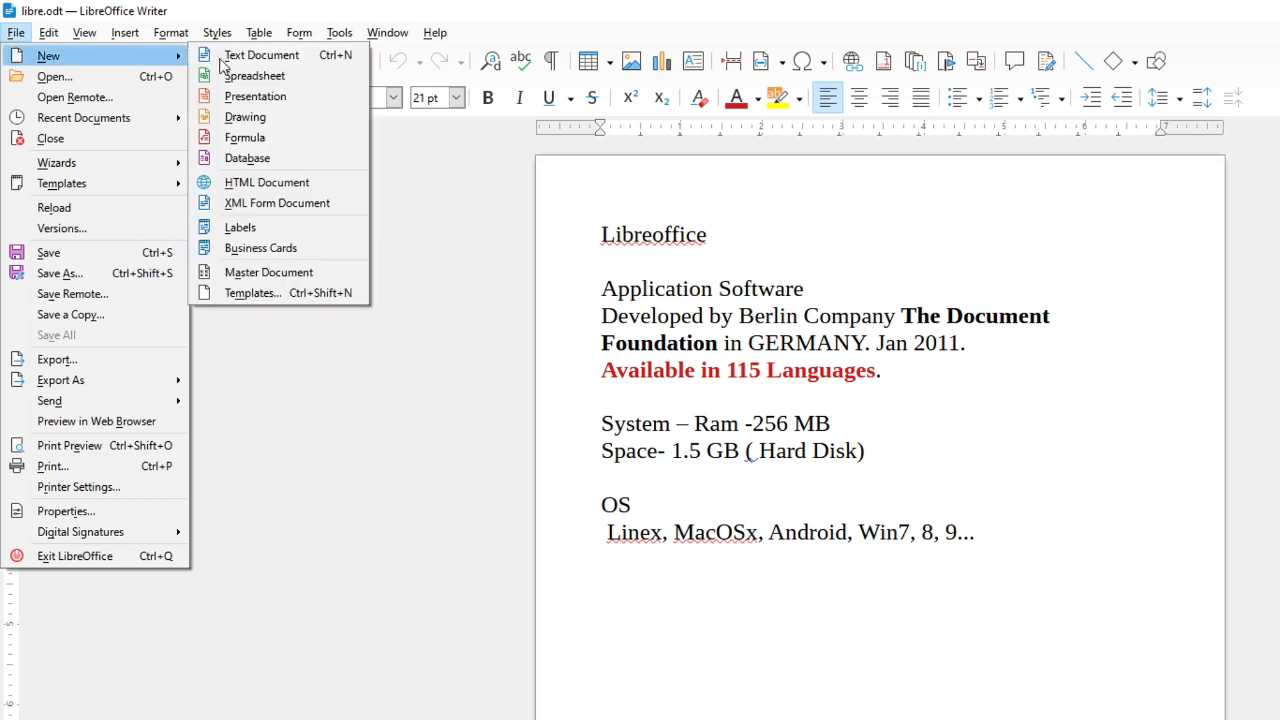
click(271, 80)
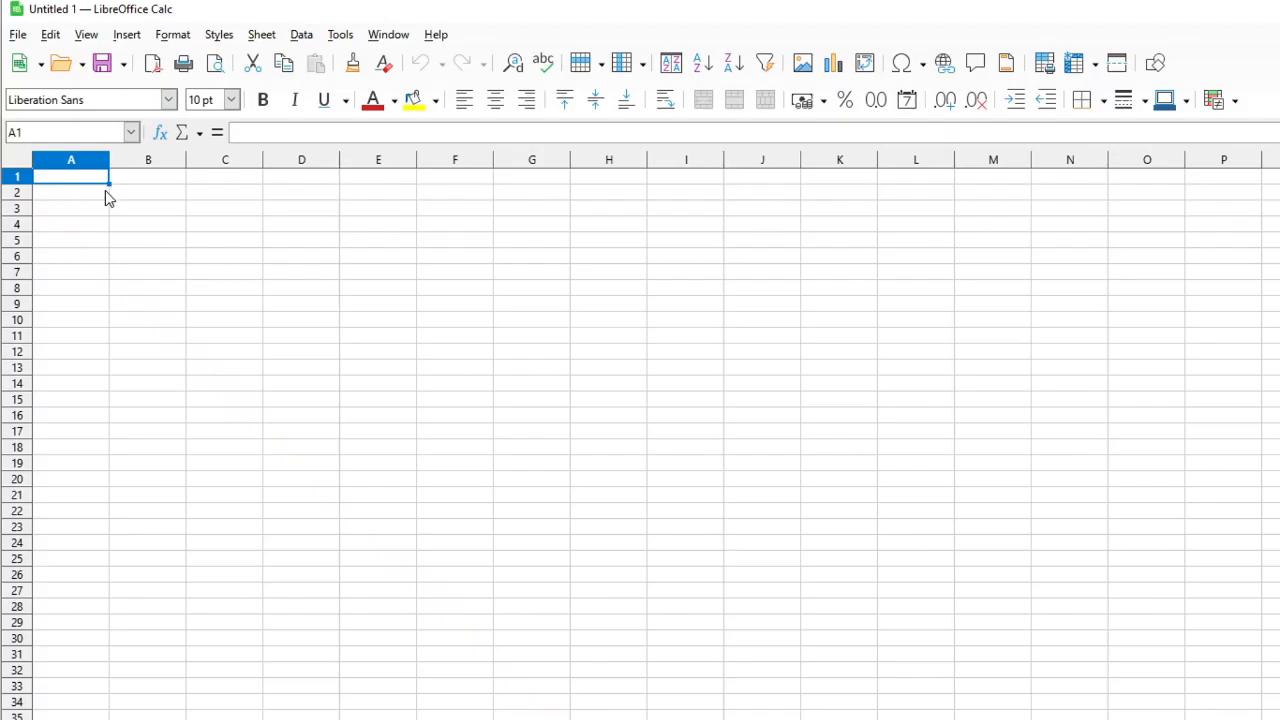
Enter the title 'student record' in A1 and the heading 'name' below it in A2
text(student )
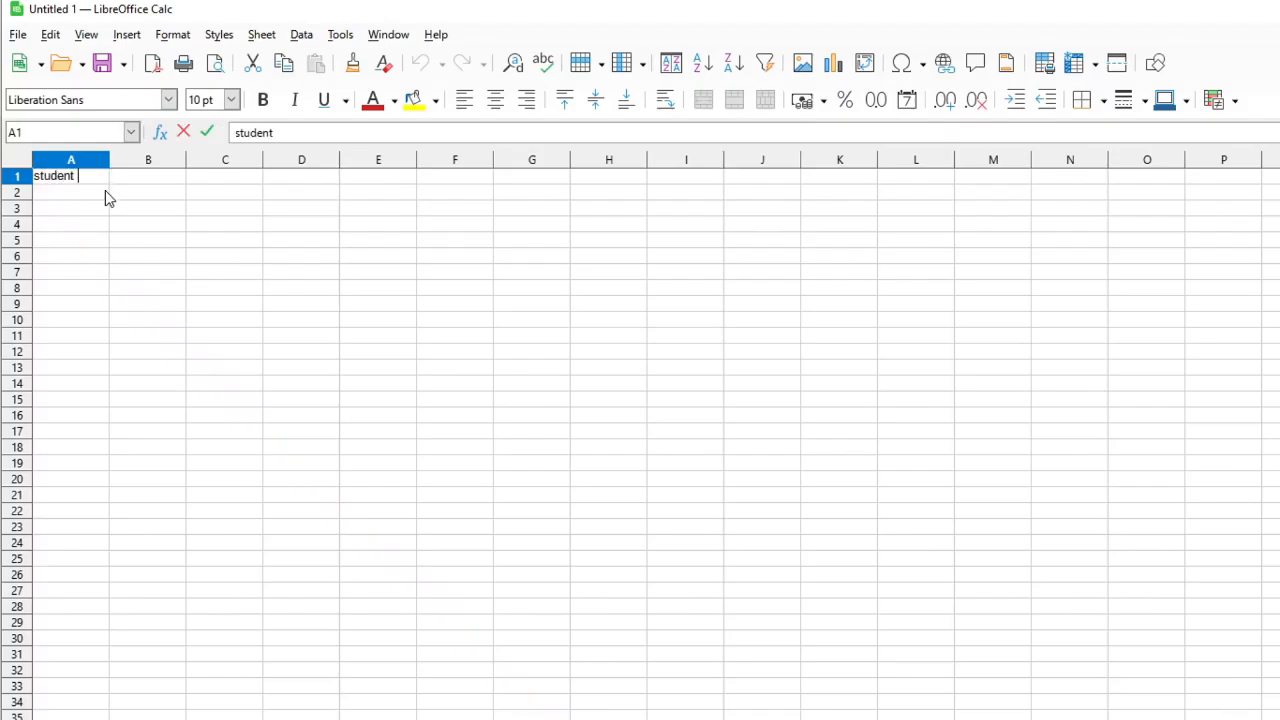
text(record)
key(Return)
text(name)
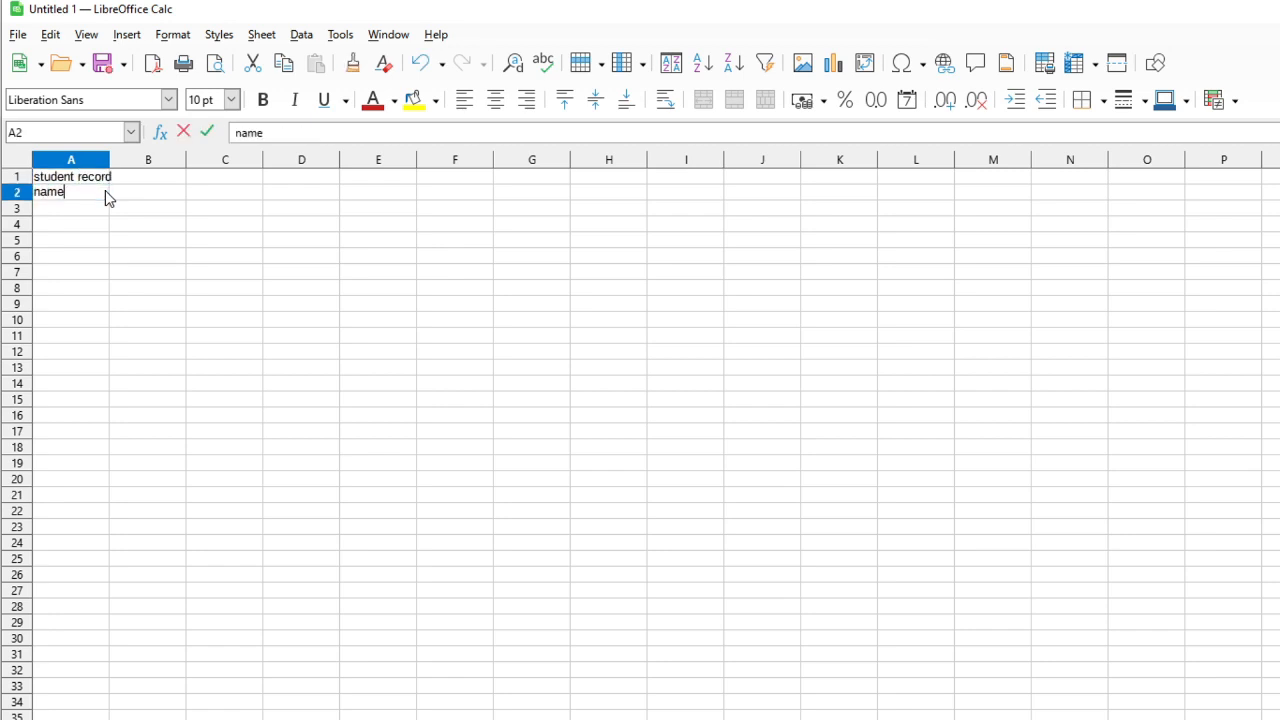
Add the column headings math, english, hindi and total across row 2 next to name
key(Tab)
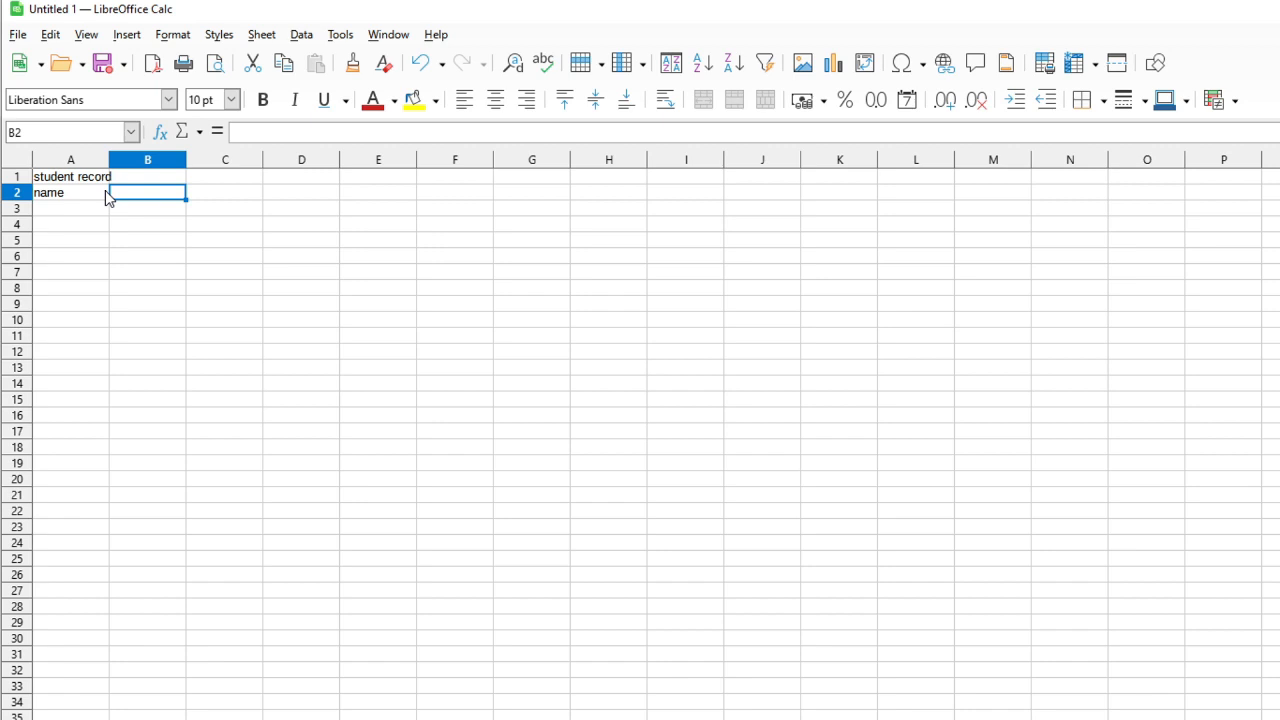
text(math)
key(Tab)
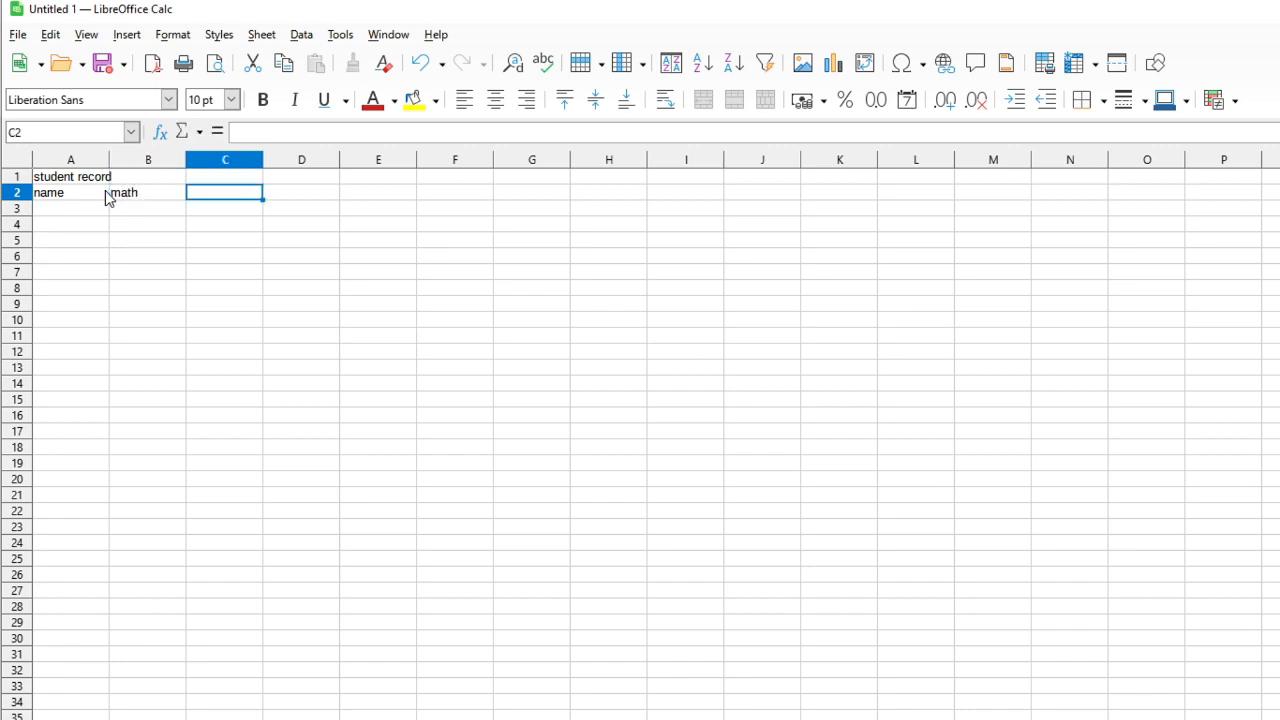
text(englis)
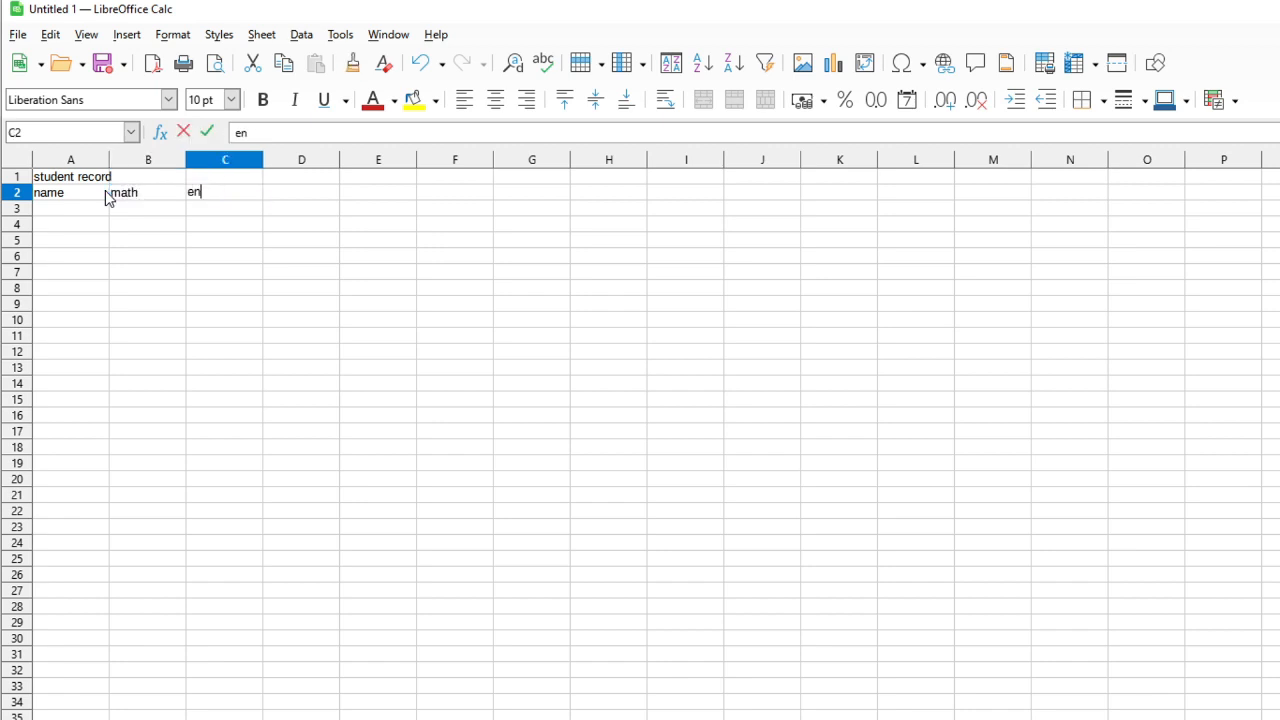
key(BackSpace)
key(BackSpace)
key(BackSpace)
key(BackSpace)
text(glish)
key(Tab)
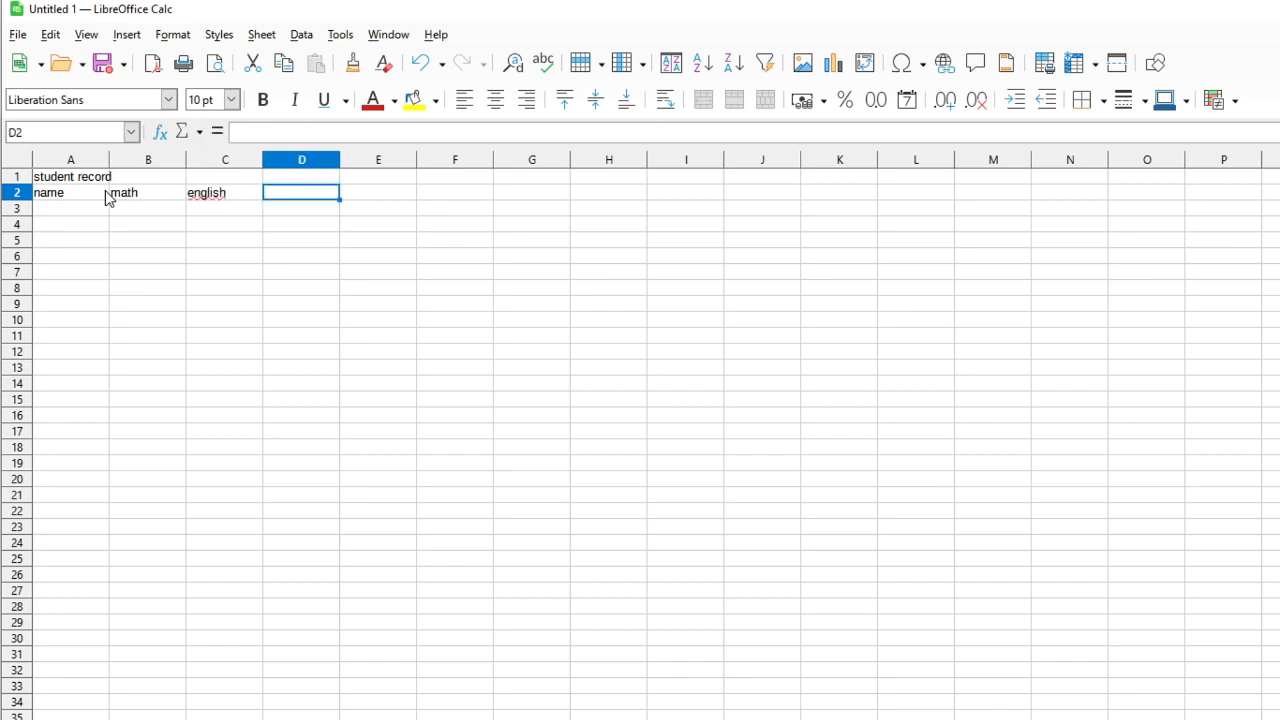
text(hindi)
key(Tab)
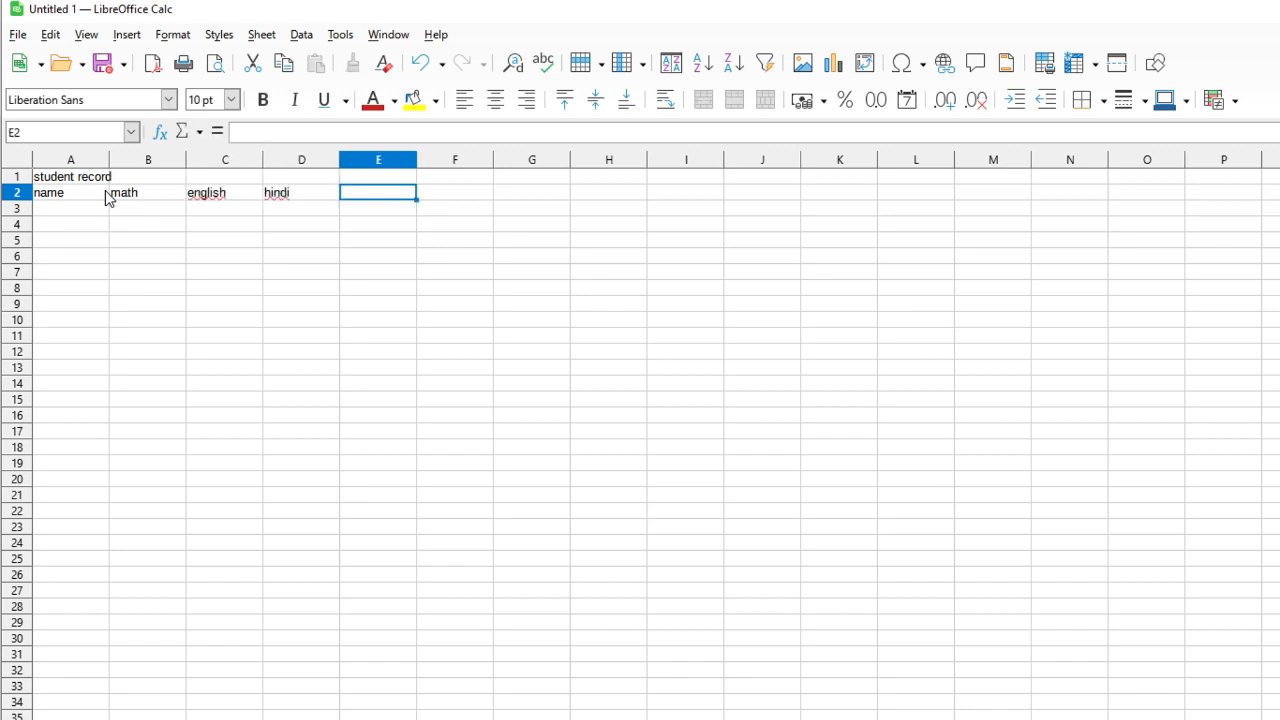
text(total)
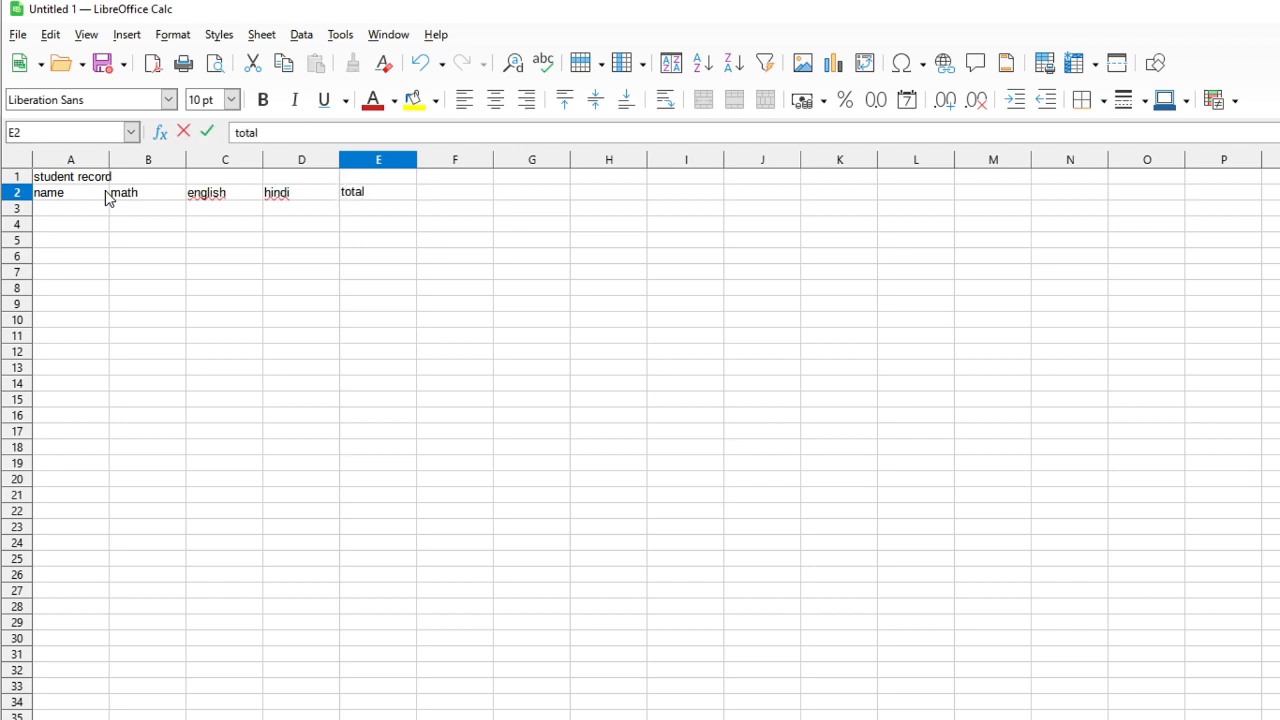
key(Return)
Enter the student names ram, shyam and mohan in A3 to A5
key(Left)
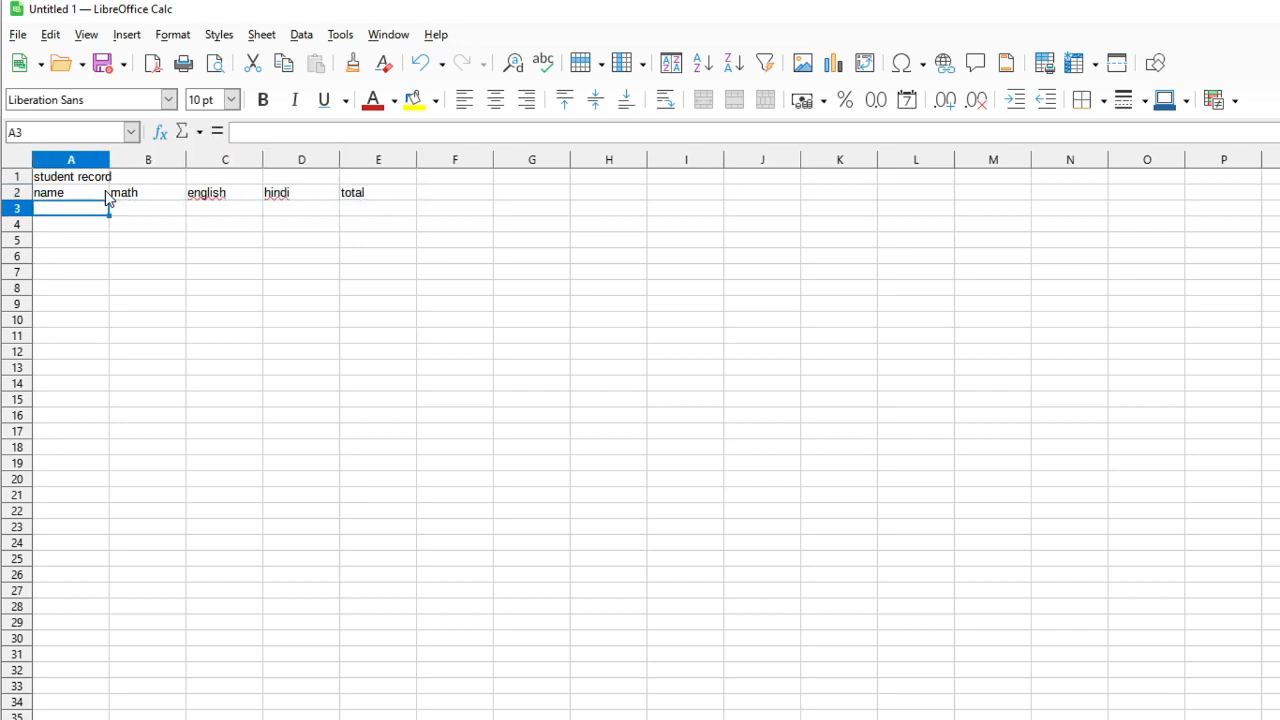
text(ram)
key(Return)
text(shyam)
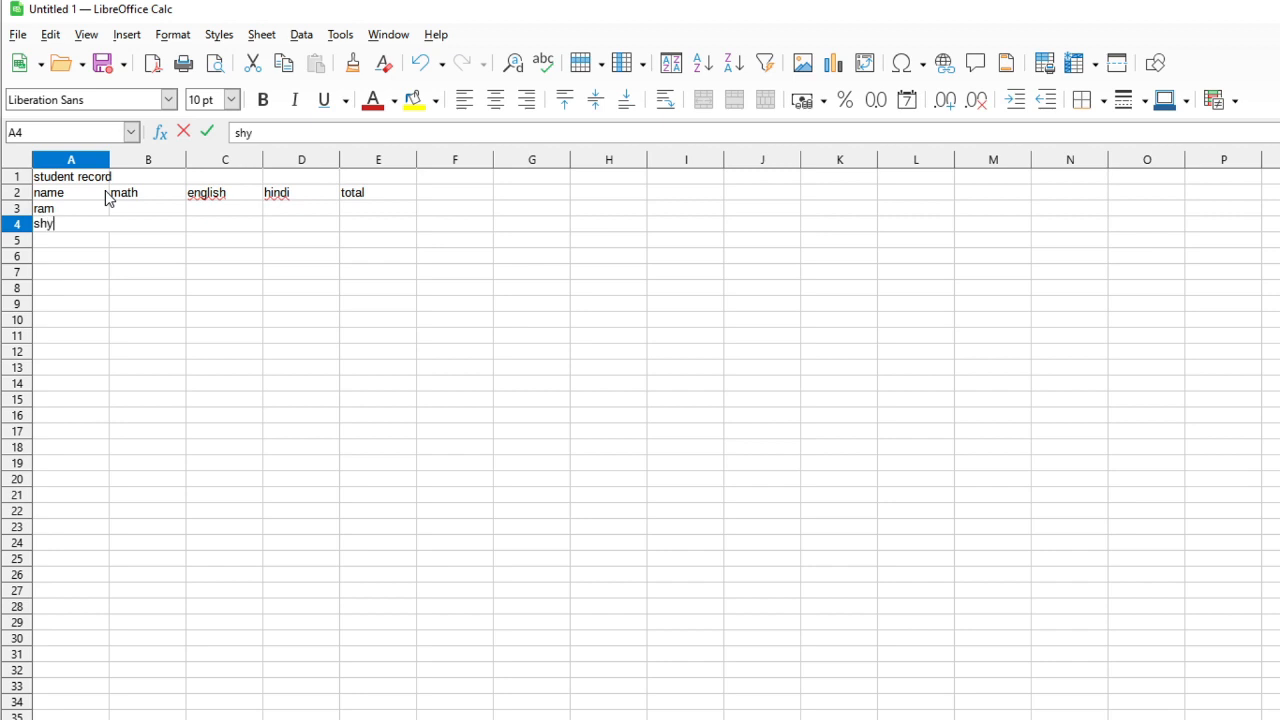
key(Return)
text(mohan)
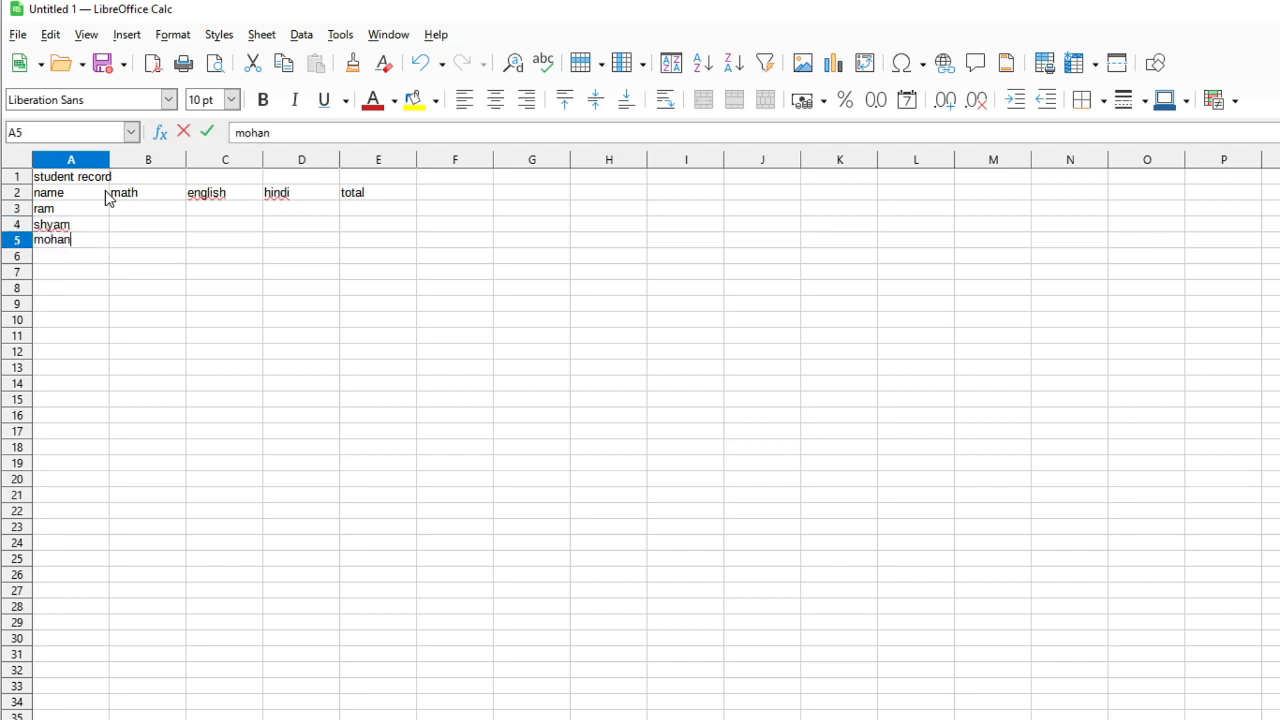
Enter the math marks 45, 15 and 21 for the three students
key(Tab)
key(Up)
key(Up)
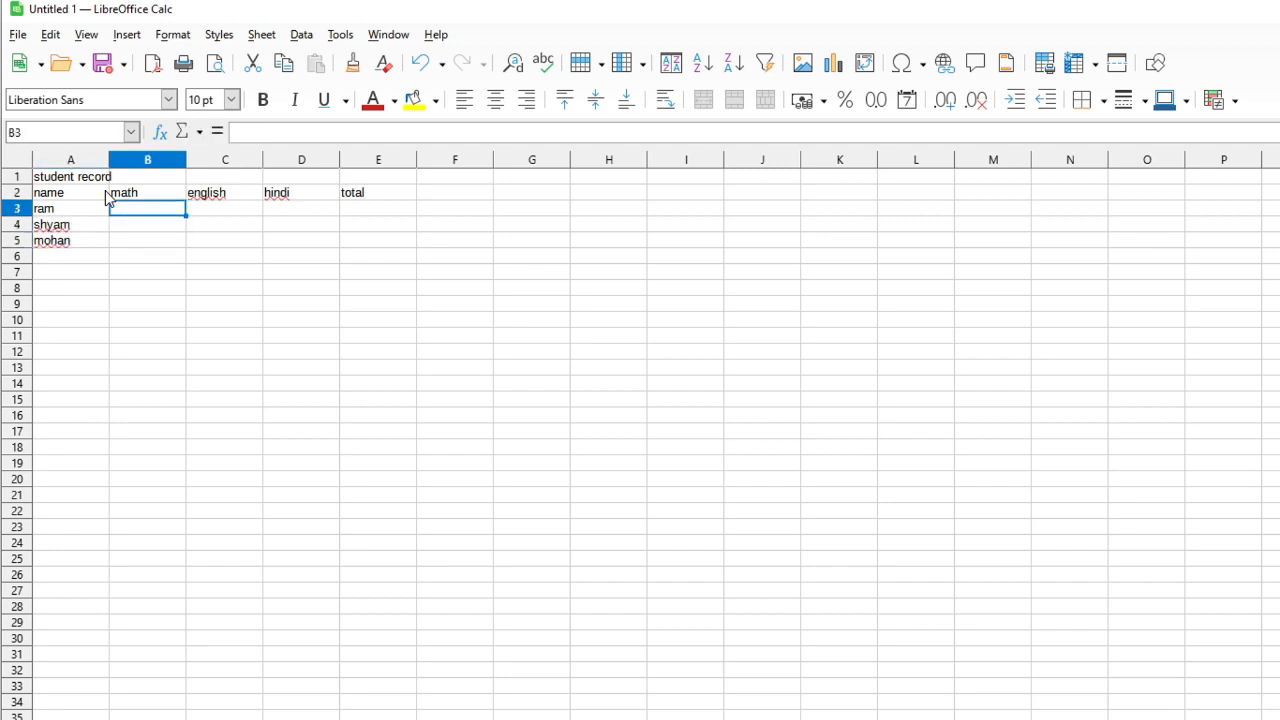
text(45)
key(Return)
text(15)
key(Return)
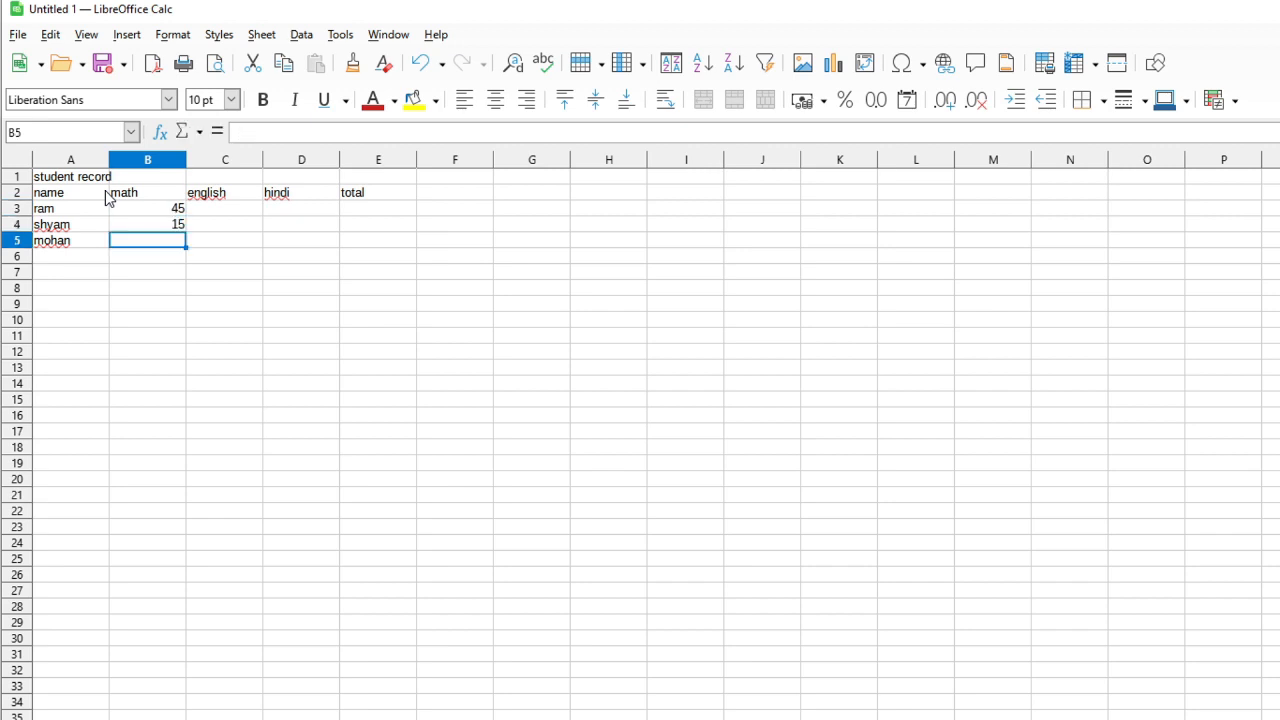
text(21)
key(Tab)
Enter the english marks 25 for mohan, 58 for shyam and 87 for ram
text(25)
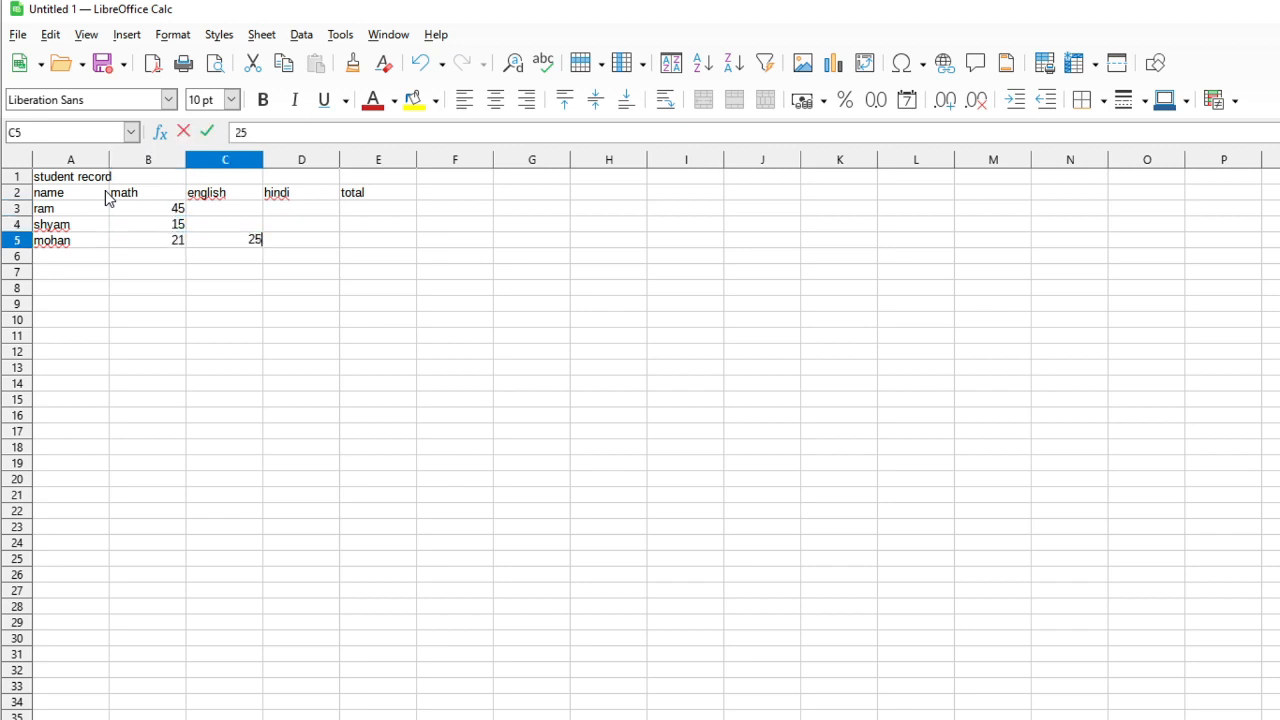
key(Up)
text(58)
key(Up)
text(87)
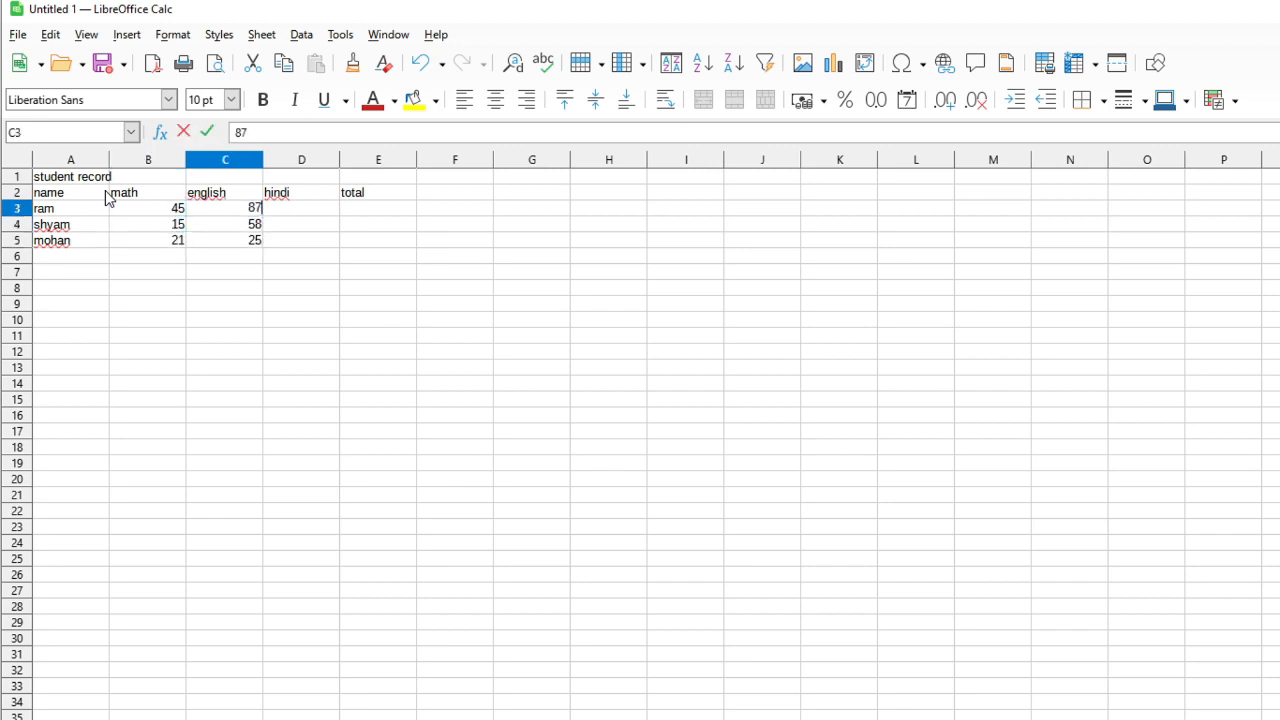
Enter the hindi marks 63, 52 and 41 for ram, shyam and mohan
key(Tab)
text(63)
key(Down)
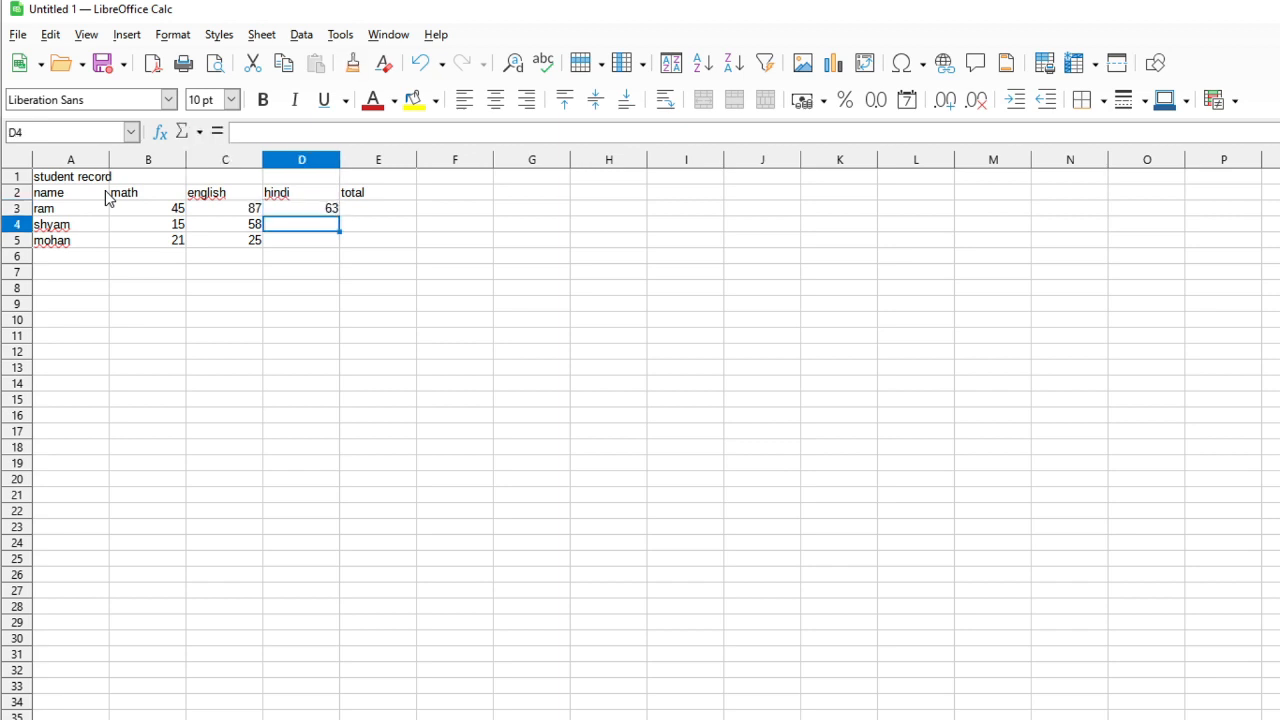
text(52)
key(Down)
text(4)
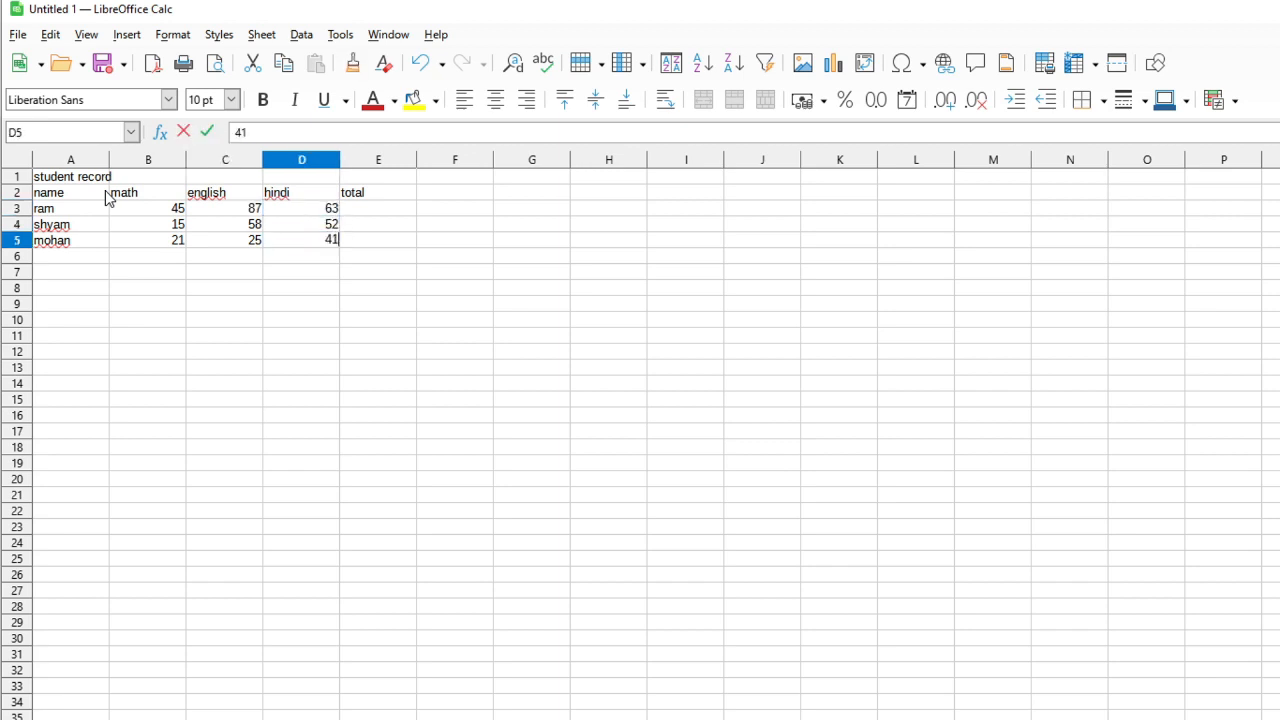
Return to the libre document and create a new presentation using the Blueprint Plans template
click(295, 438)
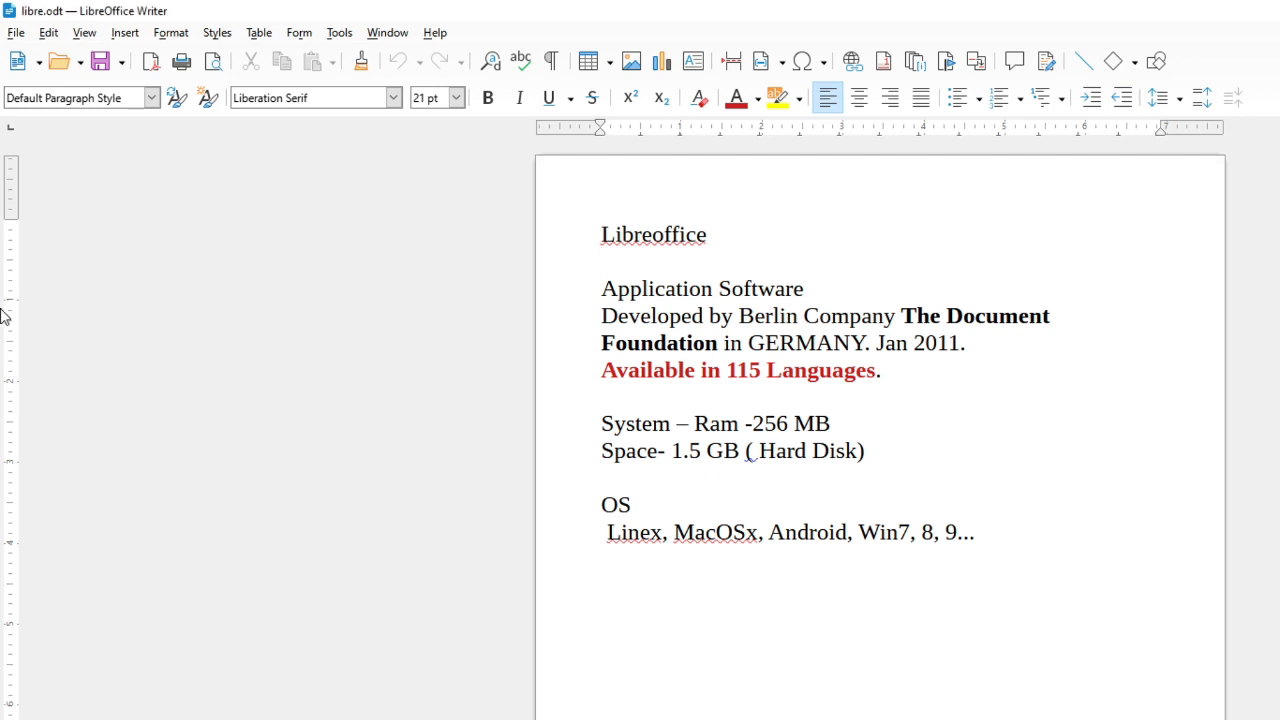
click(16, 32)
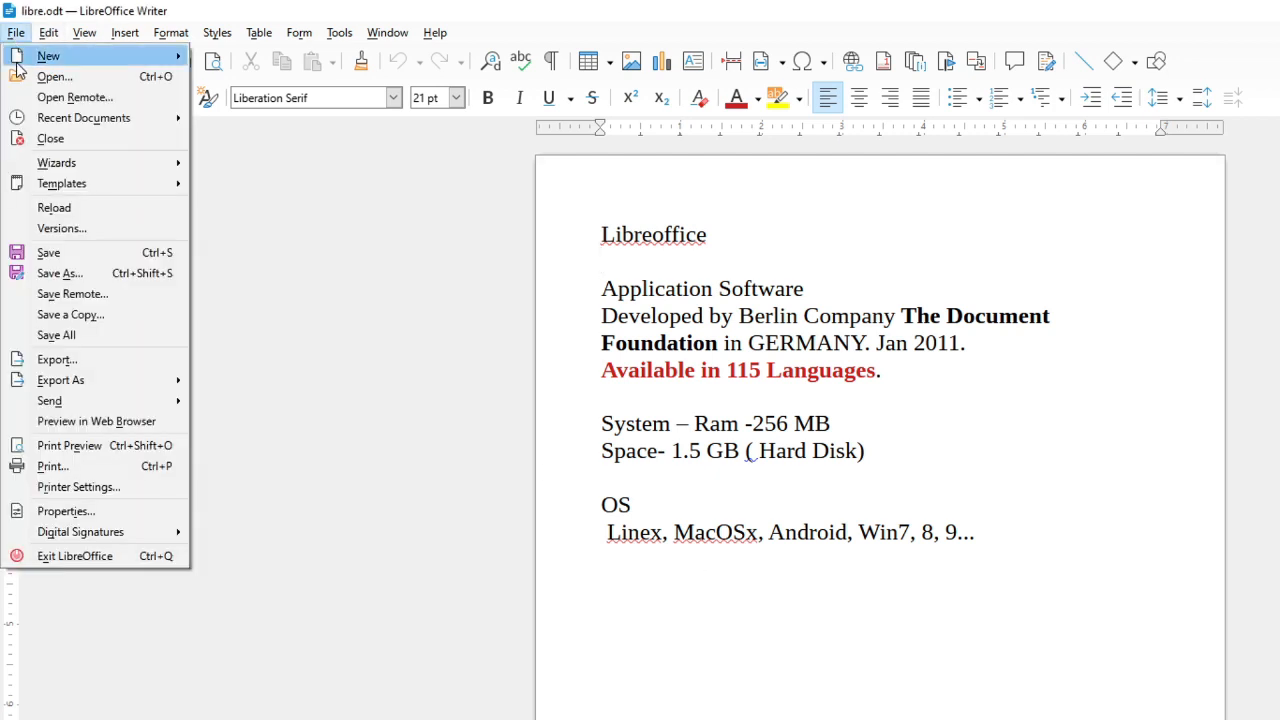
mouse_move(18, 60)
click(260, 96)
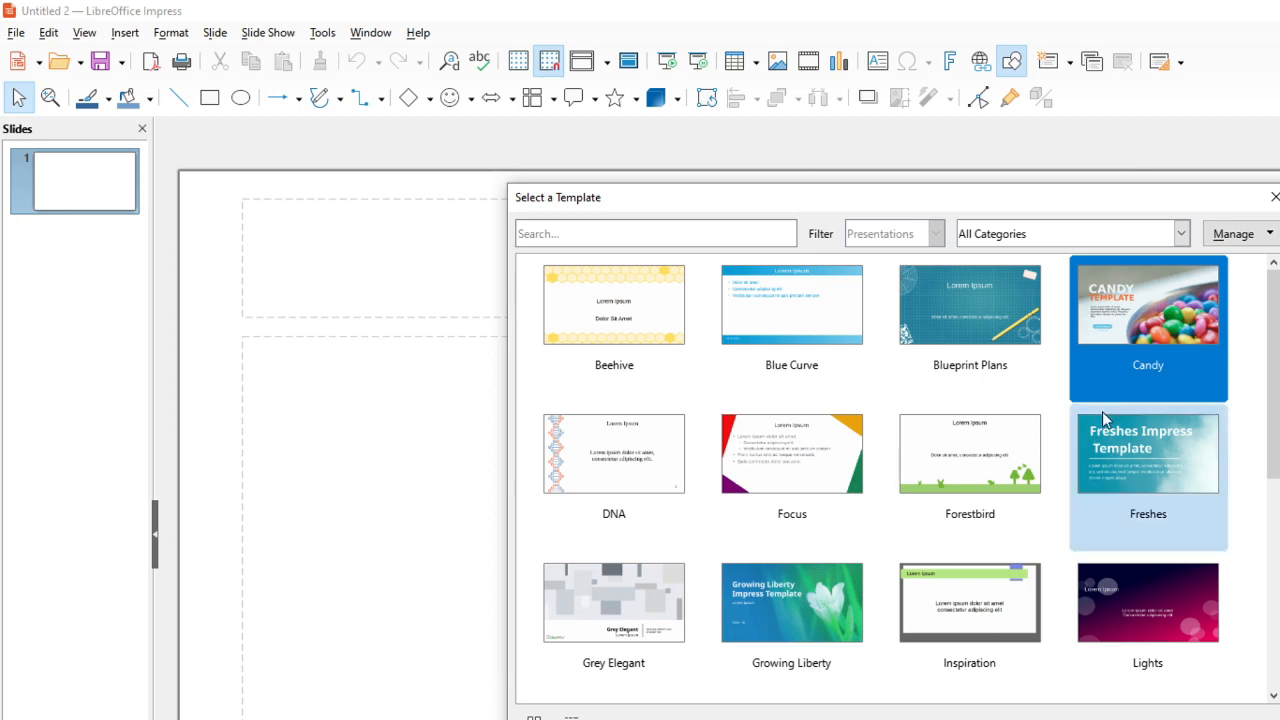
click(997, 358)
key(Escape)
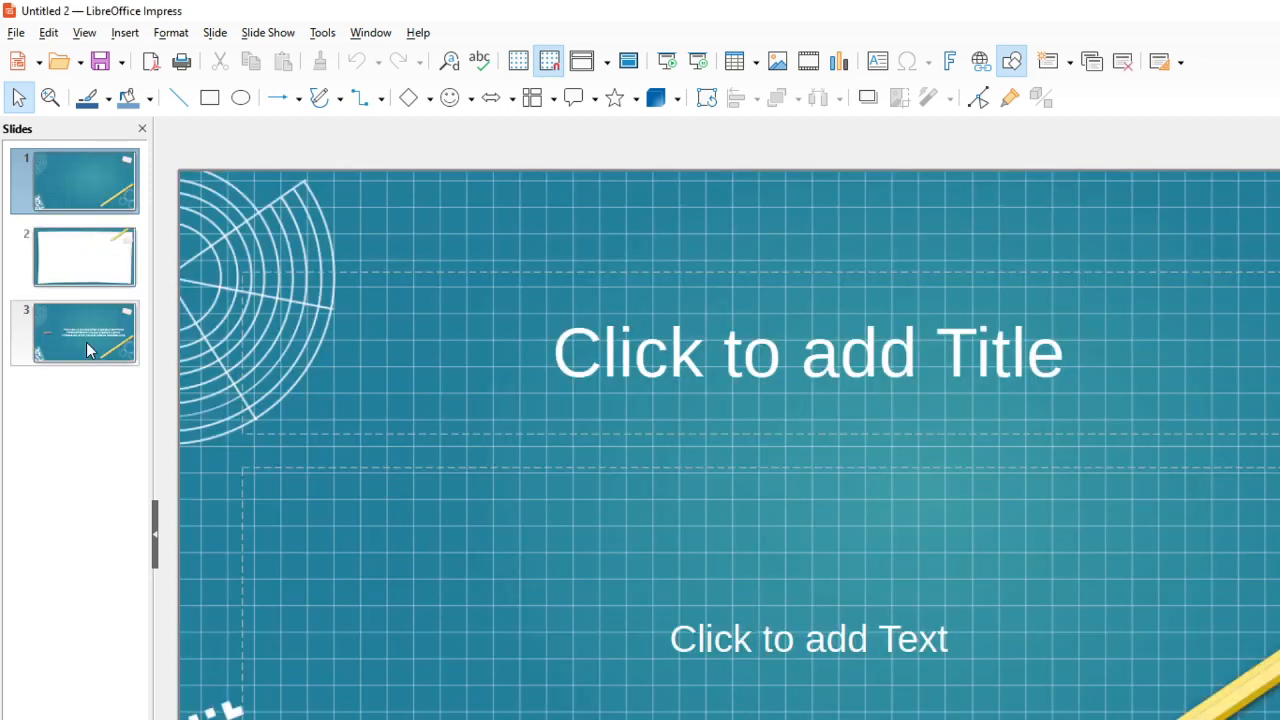
Enter 'Fundamental of computer' as the title of the first slide
click(729, 378)
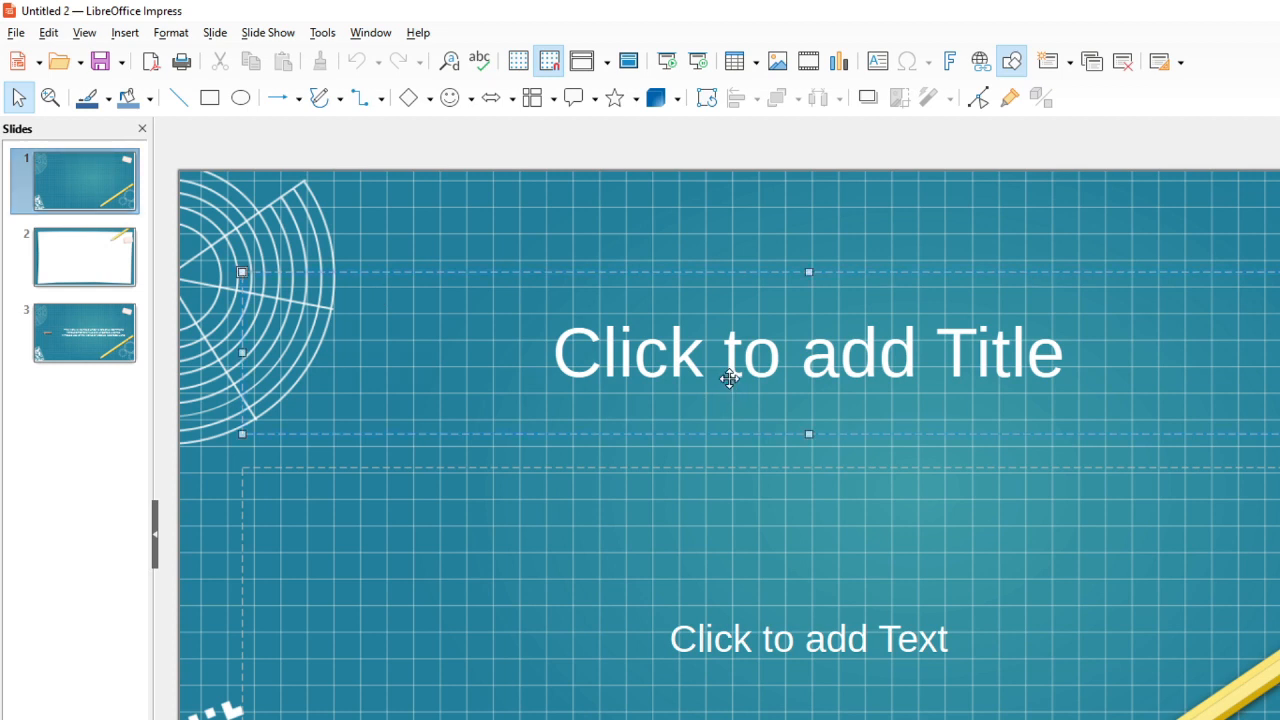
click(745, 366)
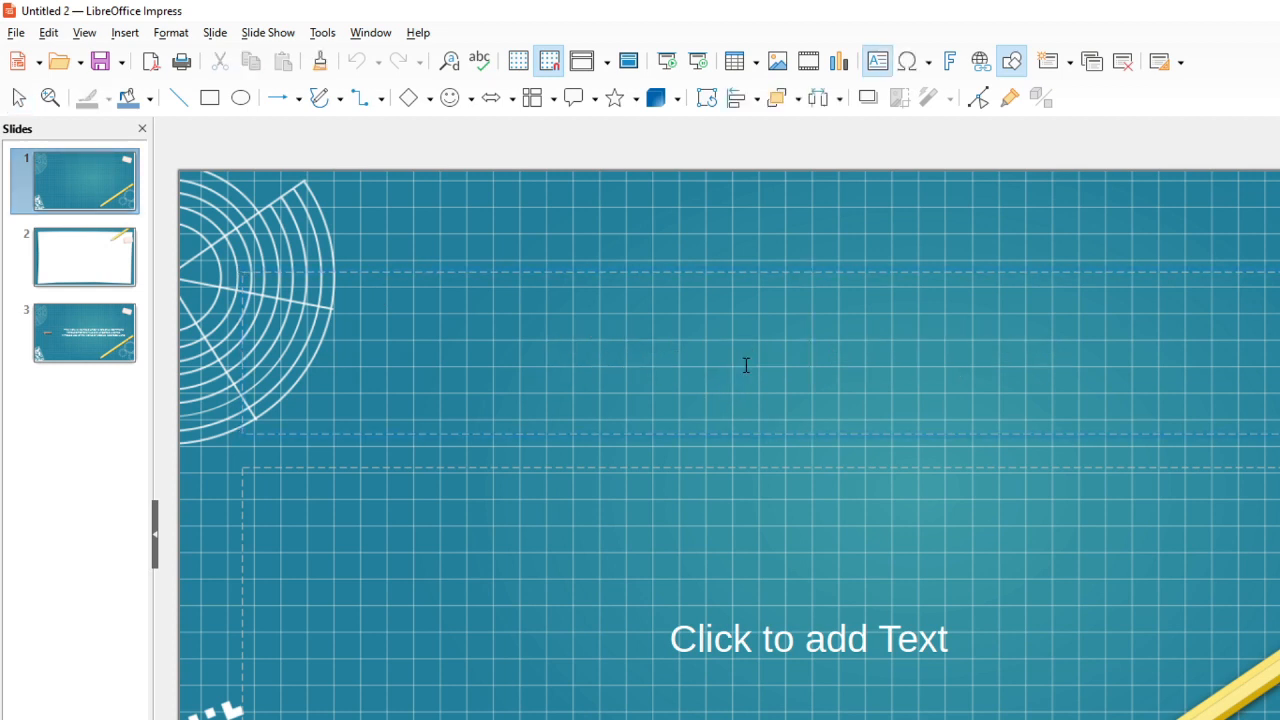
text(fundamnea)
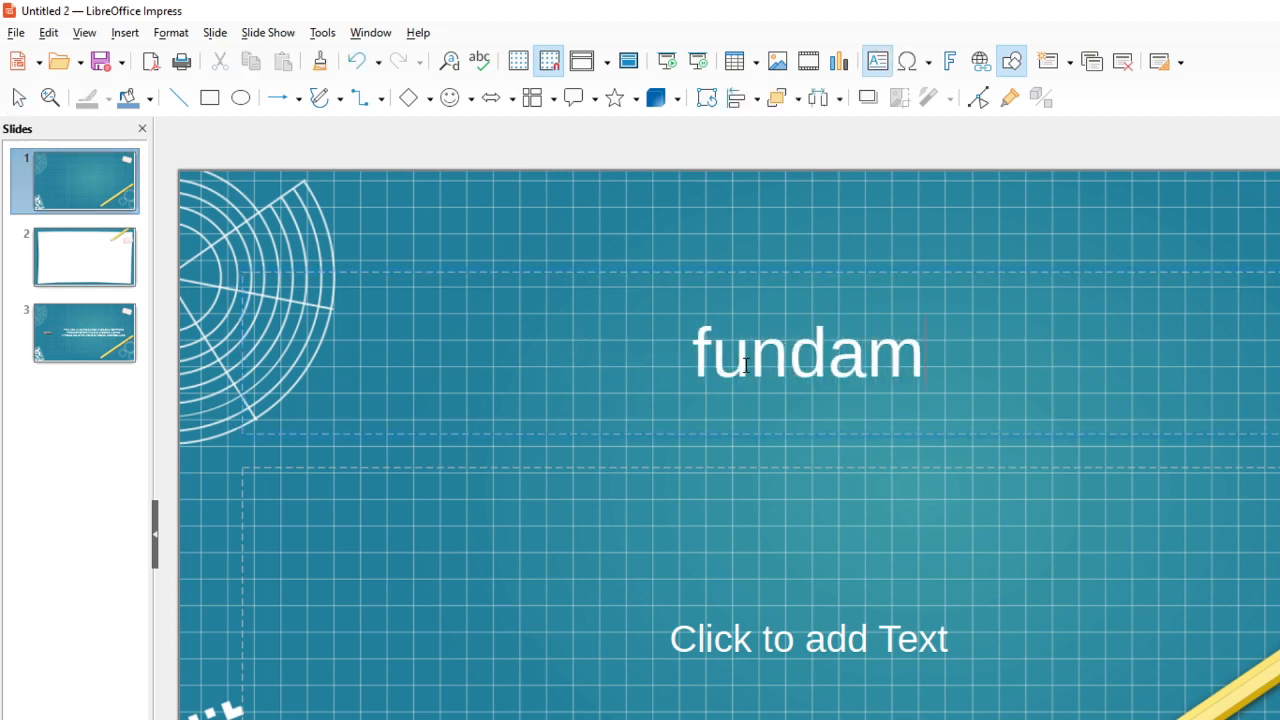
key(BackSpace)
key(BackSpace)
key(BackSpace)
text(e)
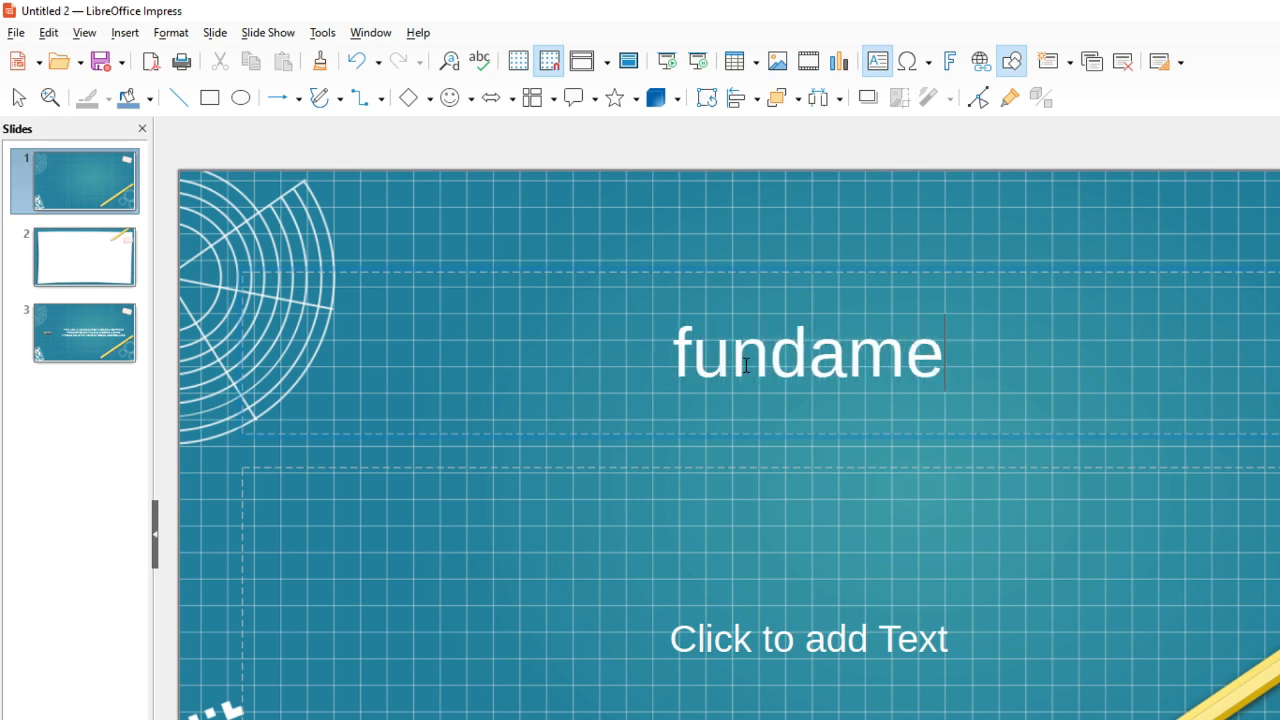
text(ntal of computer)
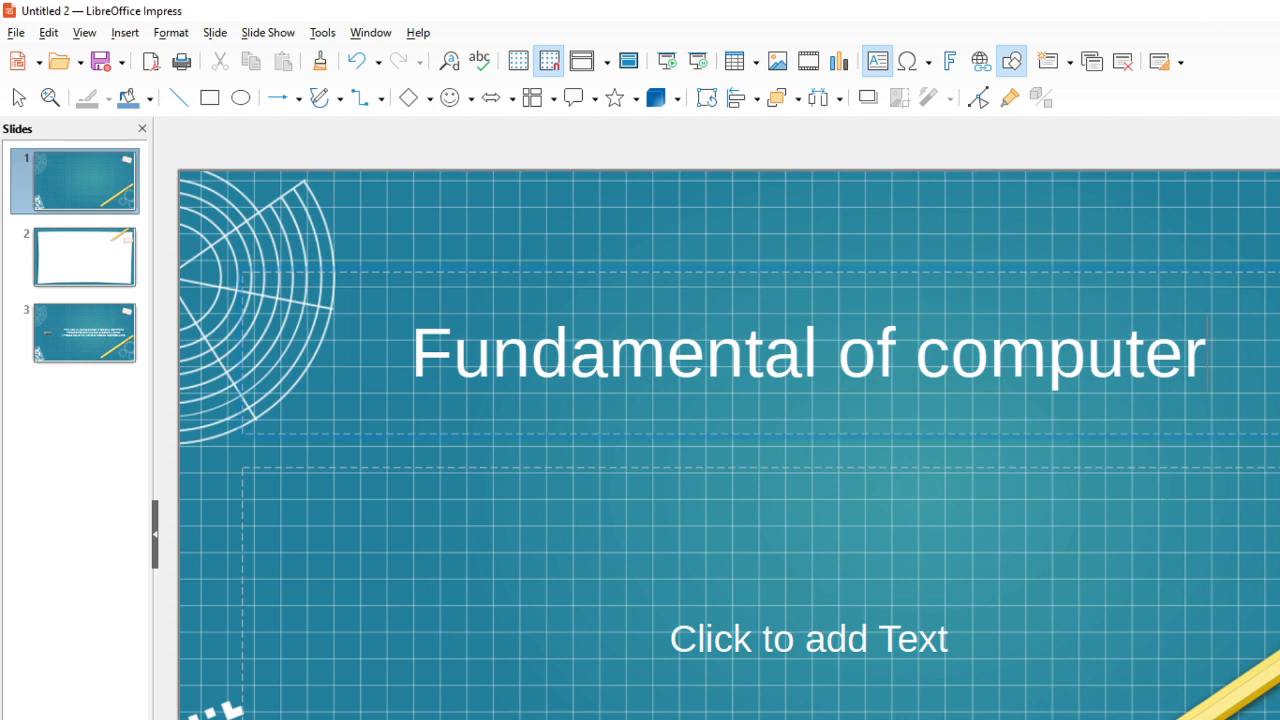
Return to the libre document and make the System and Space lines bold and centred
key(alt+Tab)
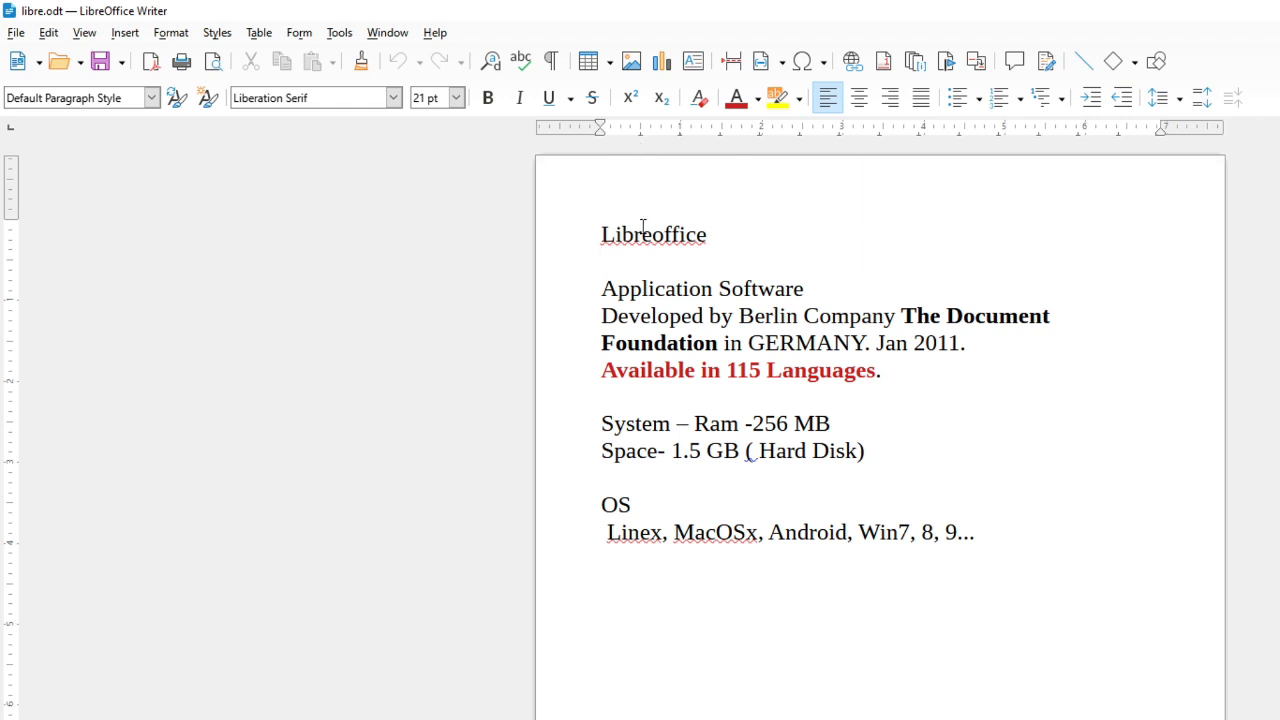
click(730, 234)
drag(866, 451, 600, 424)
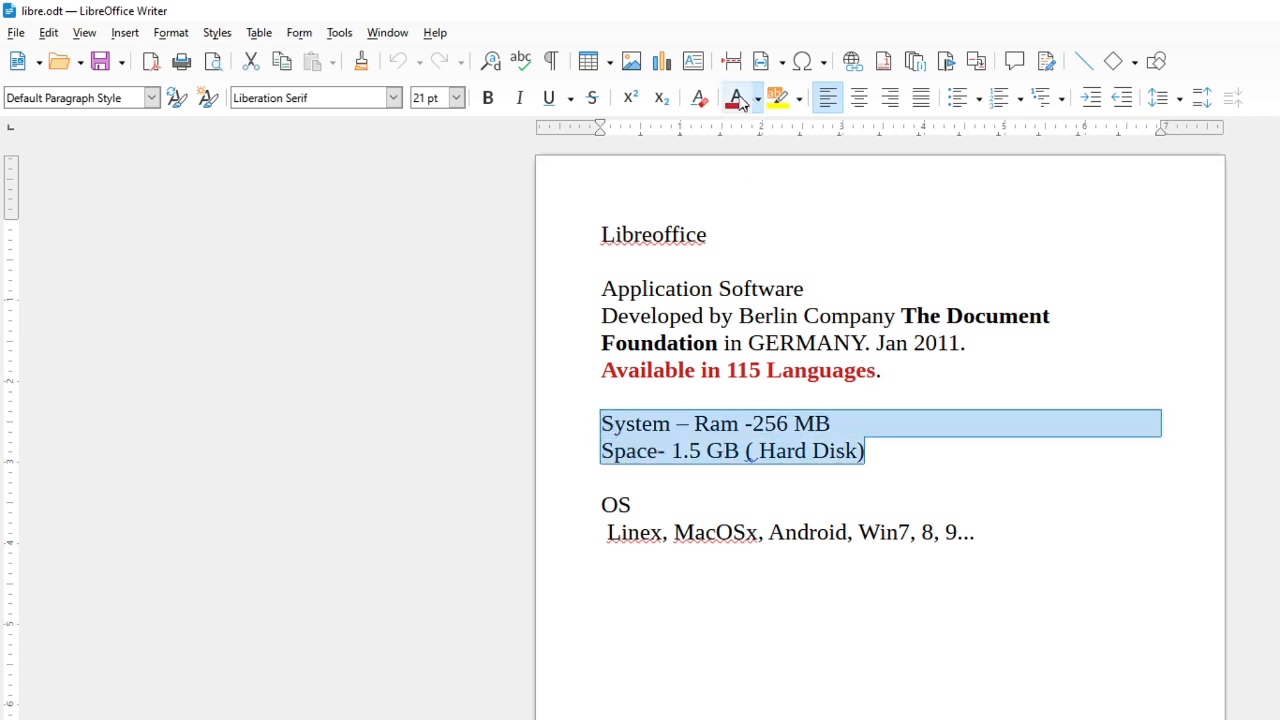
click(488, 98)
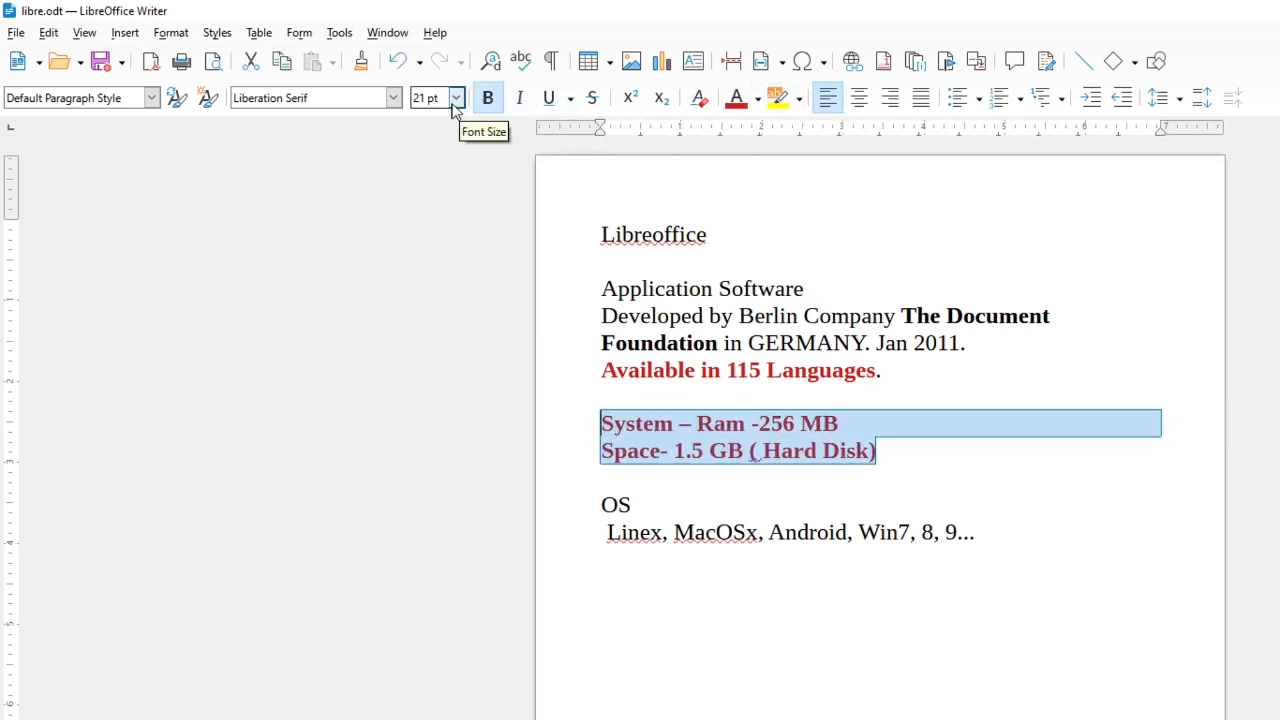
click(860, 100)
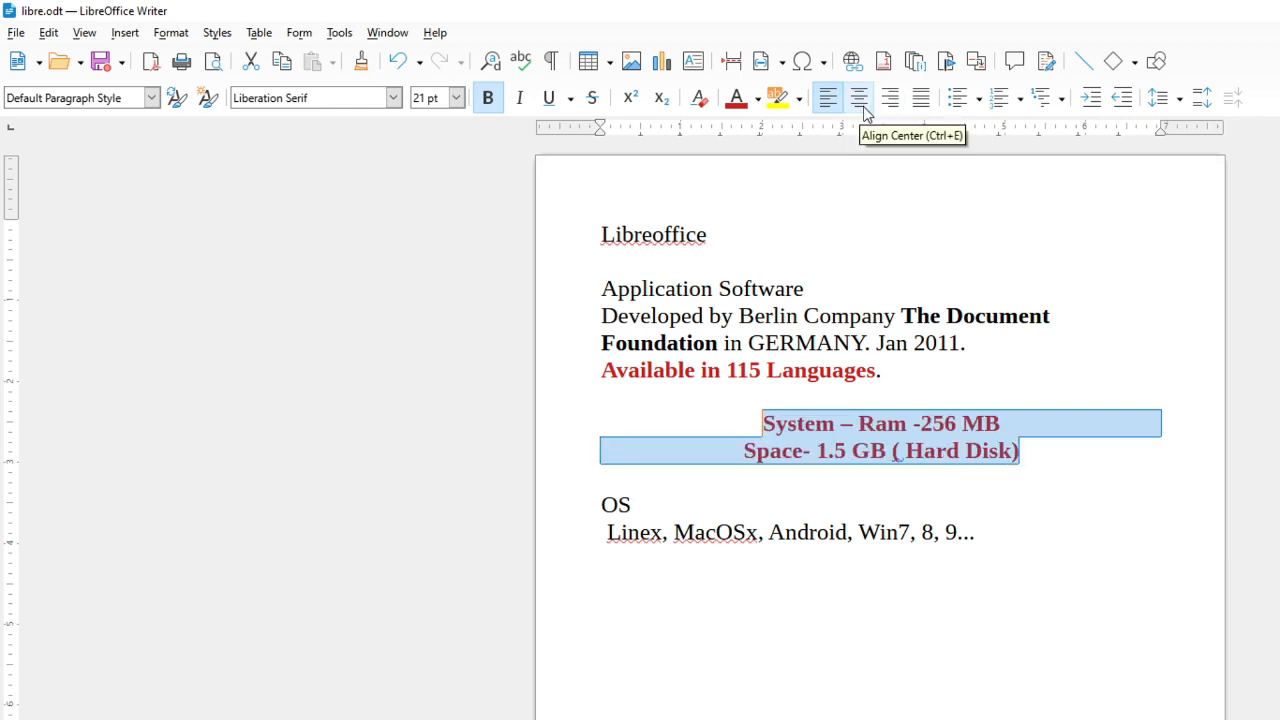
click(950, 370)
drag(1019, 450, 692, 245)
click(695, 318)
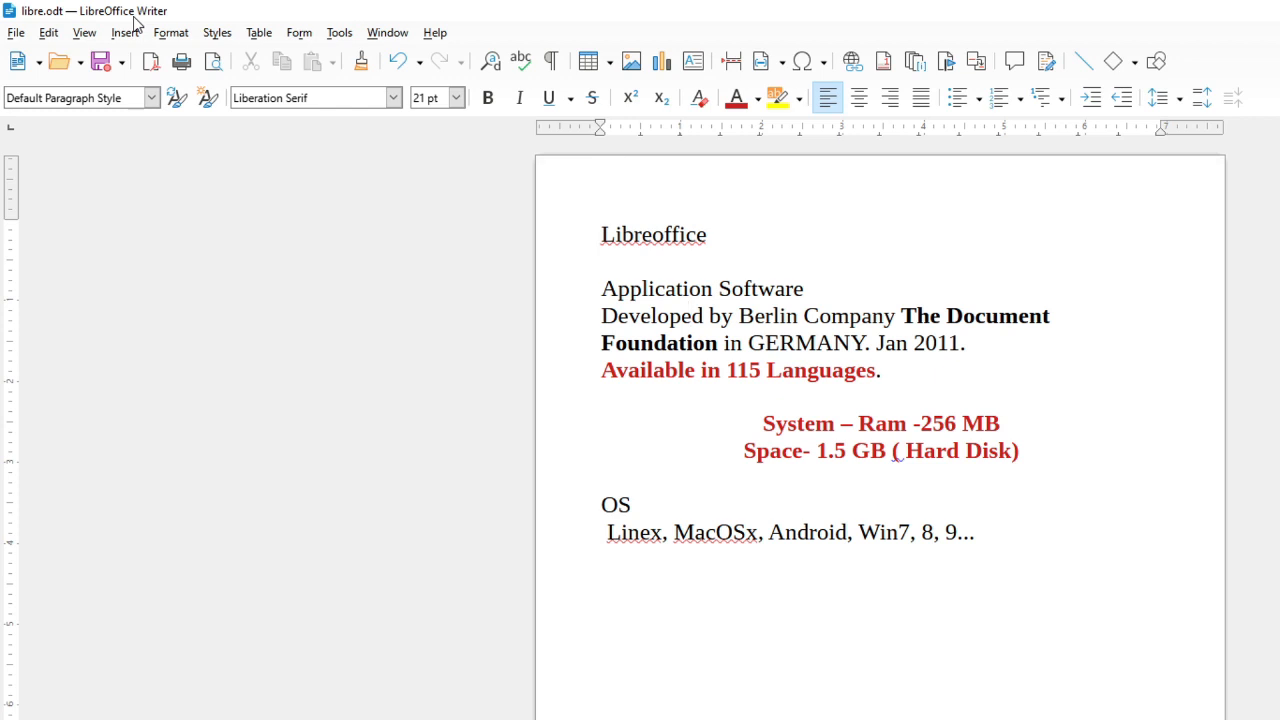
click(16, 34)
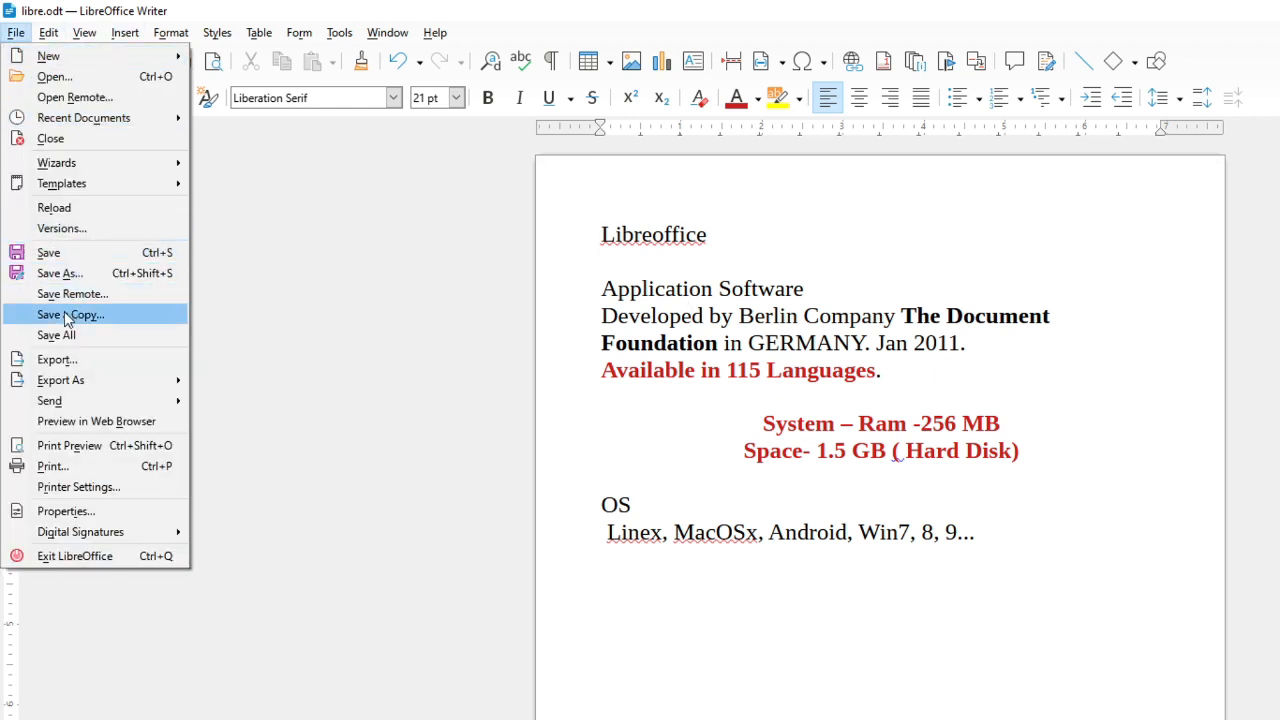
click(810, 438)
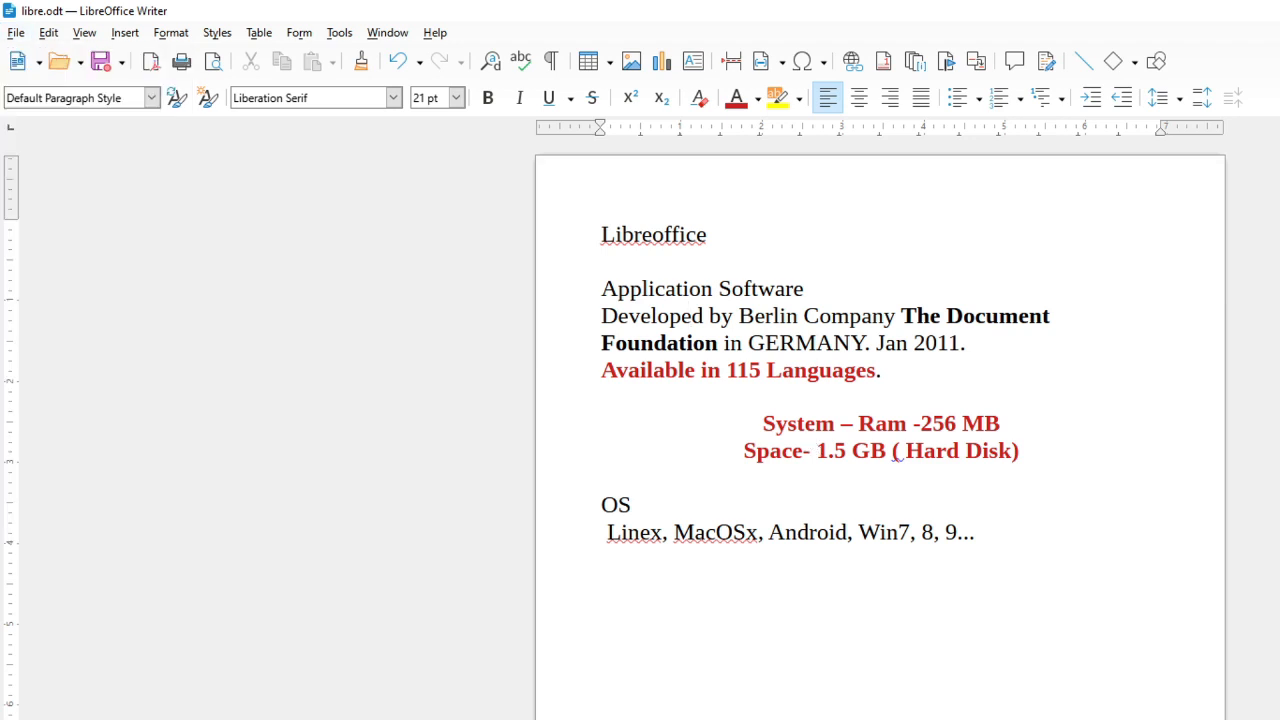
key(alt+Tab)
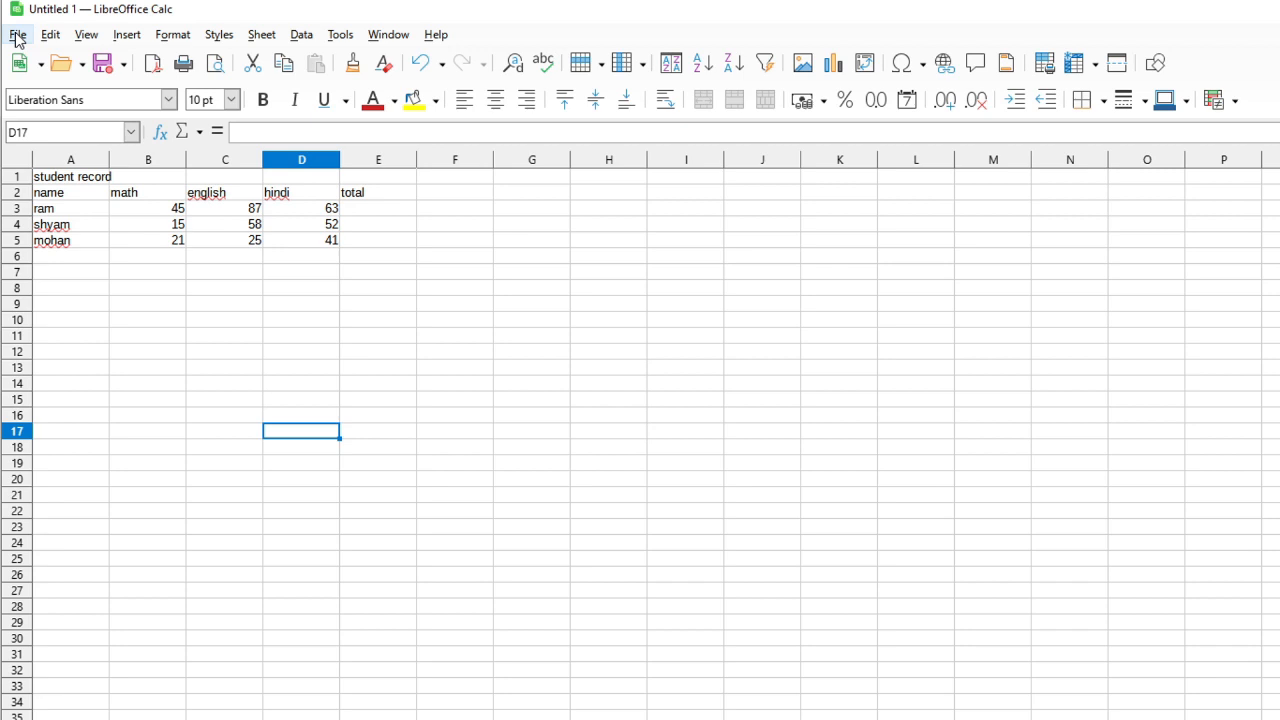
click(17, 36)
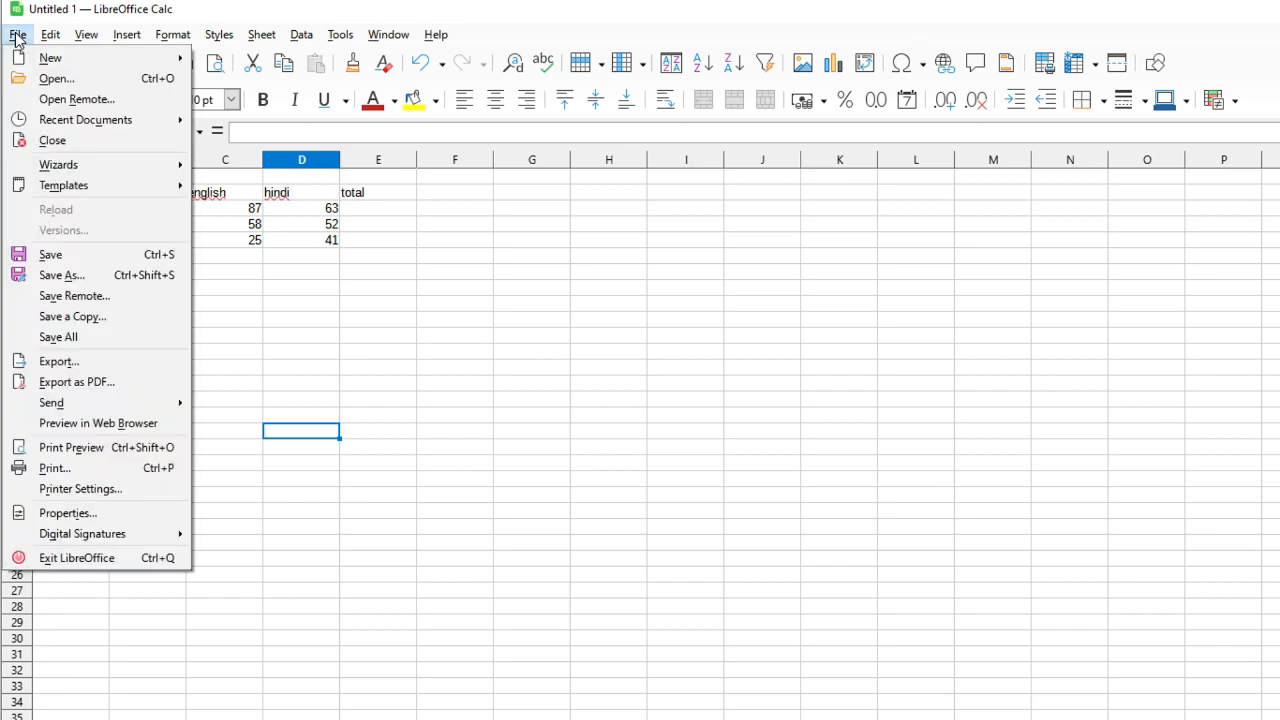
click(121, 314)
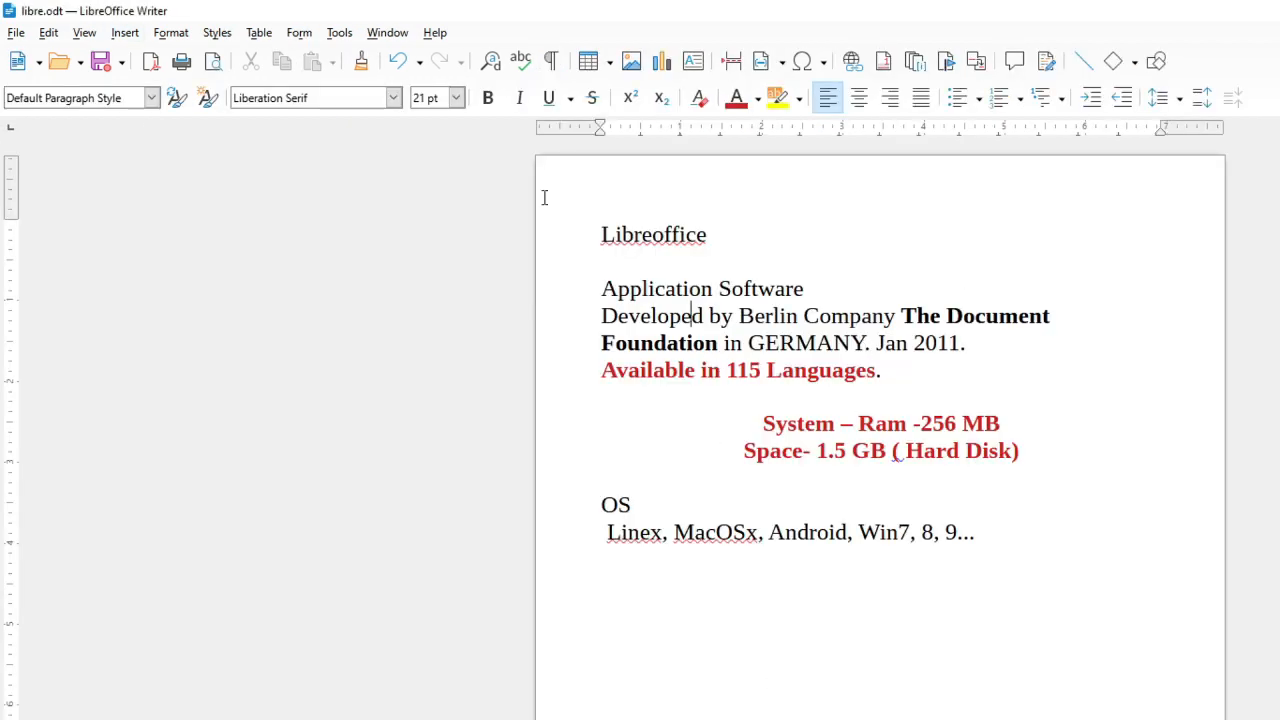
Save a copy of the libre document on the Desktop named libre 2
click(17, 33)
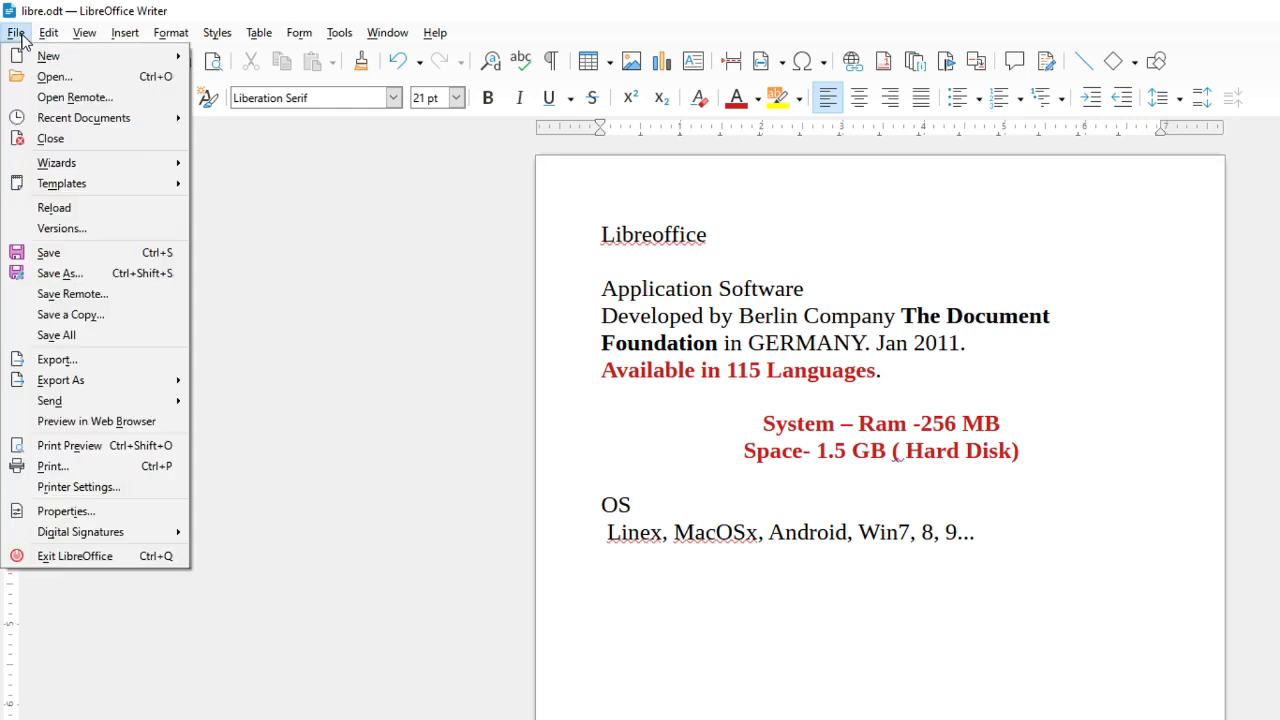
click(42, 316)
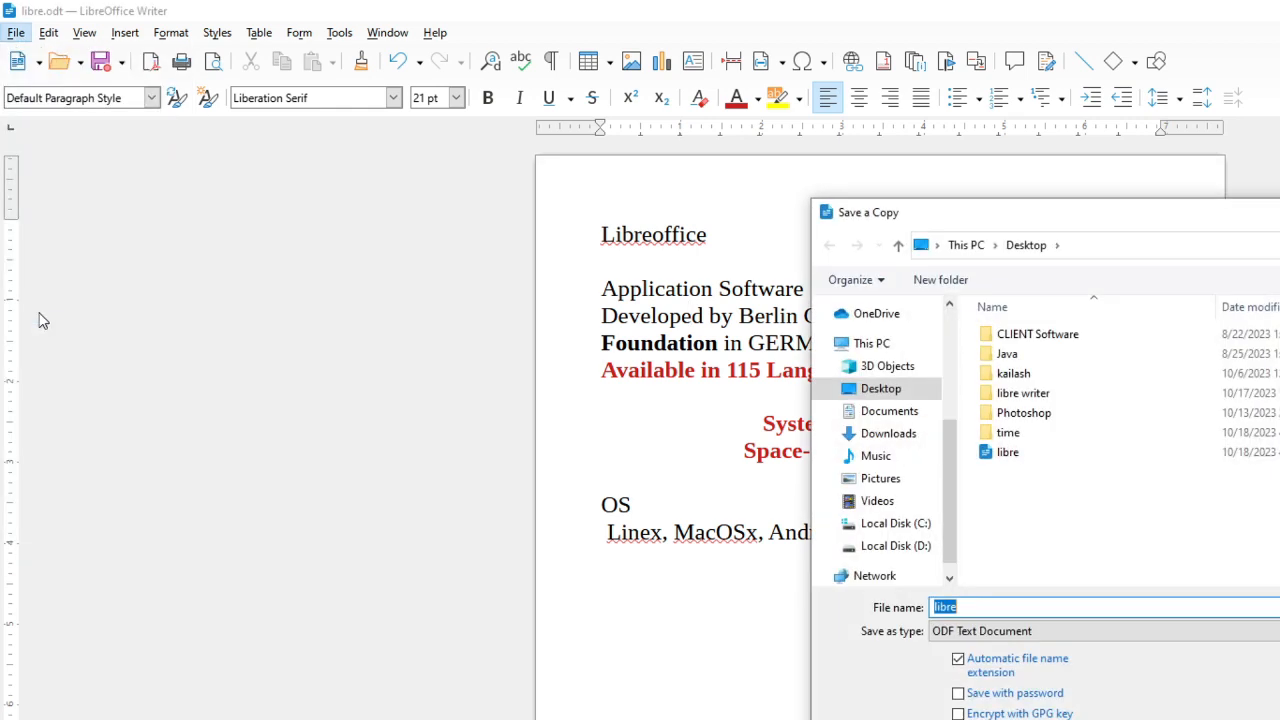
drag(1027, 221, 945, 219)
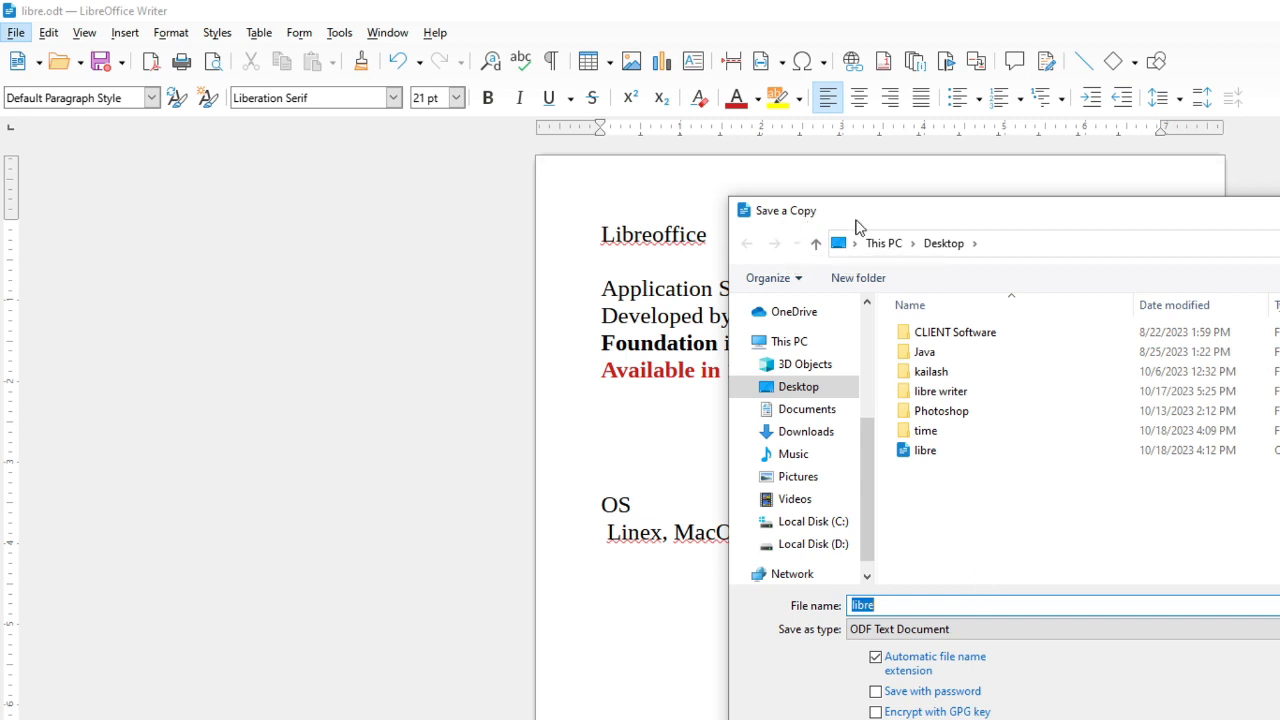
click(907, 604)
text(2)
key(Return)
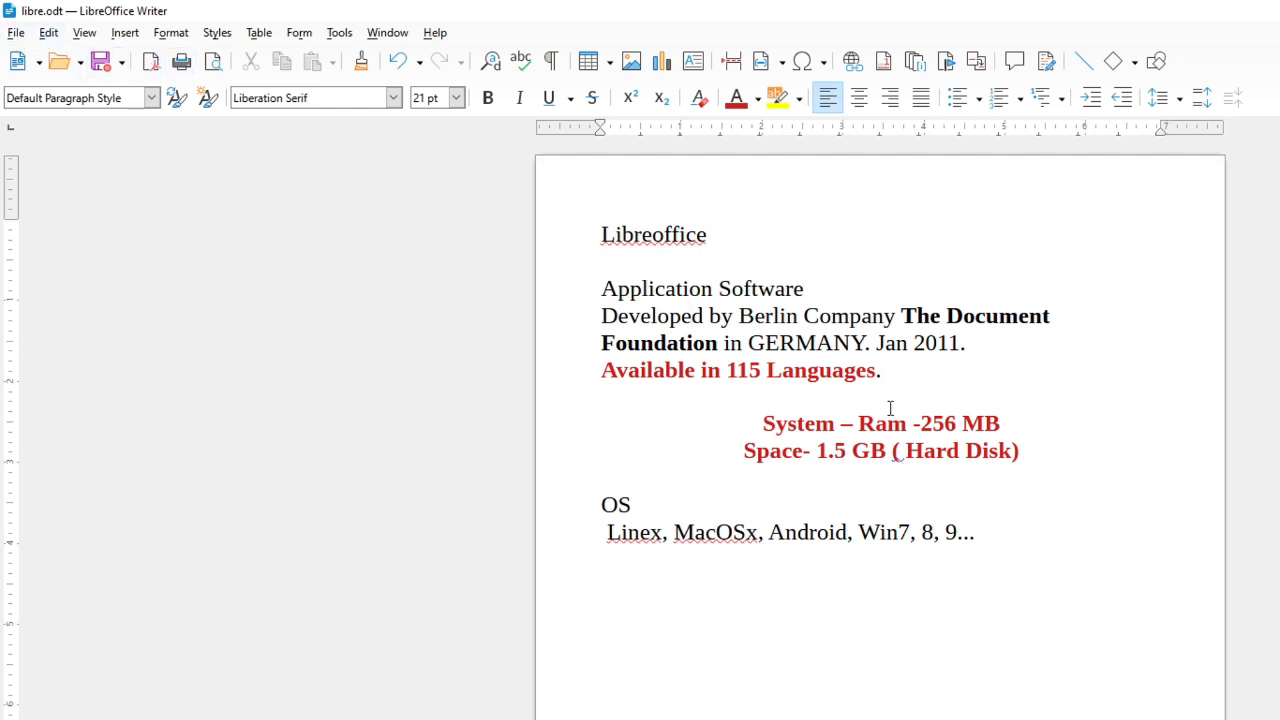
Browse the Downloads, Documents and html folders in the Save a Copy dialog, then cancel it
click(16, 32)
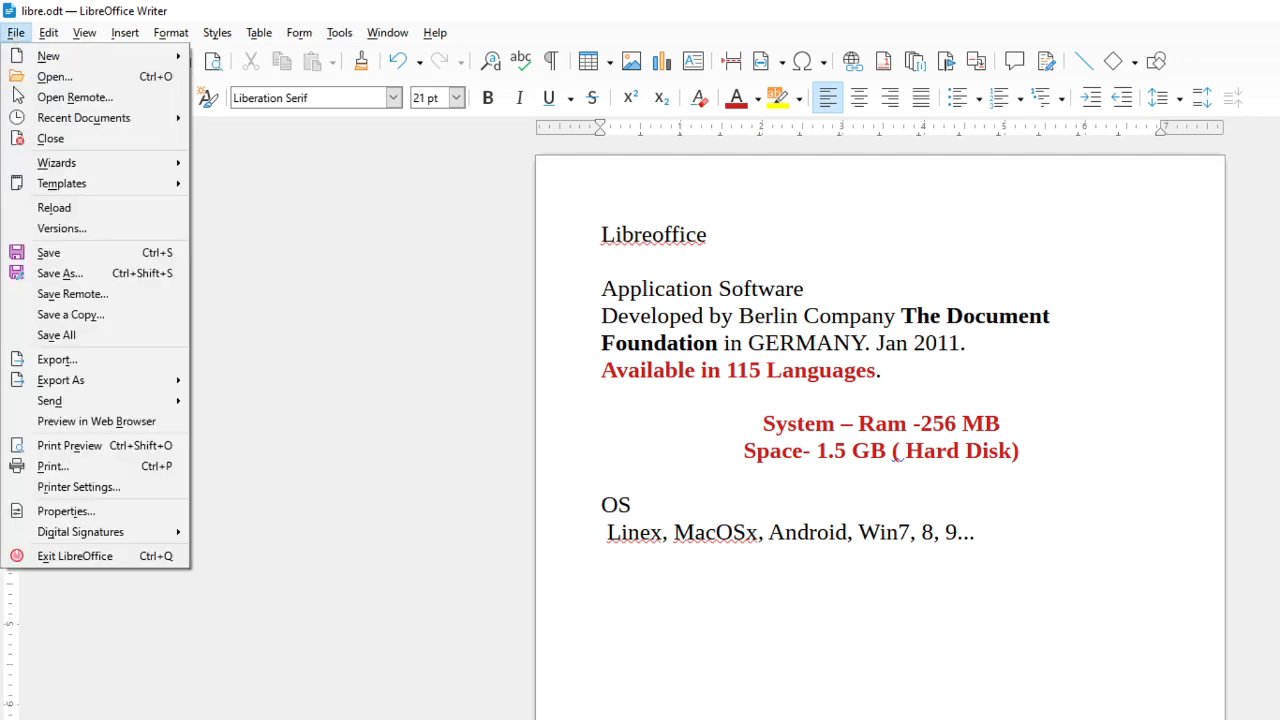
click(62, 316)
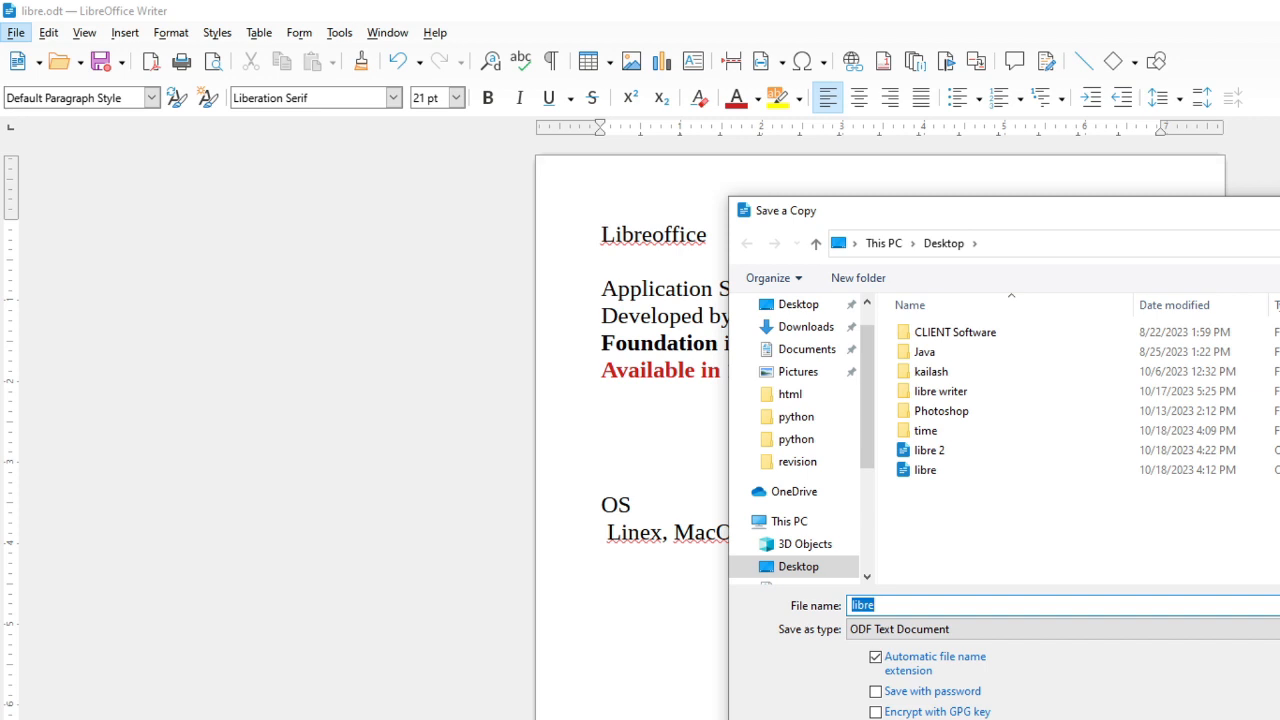
click(790, 334)
click(792, 356)
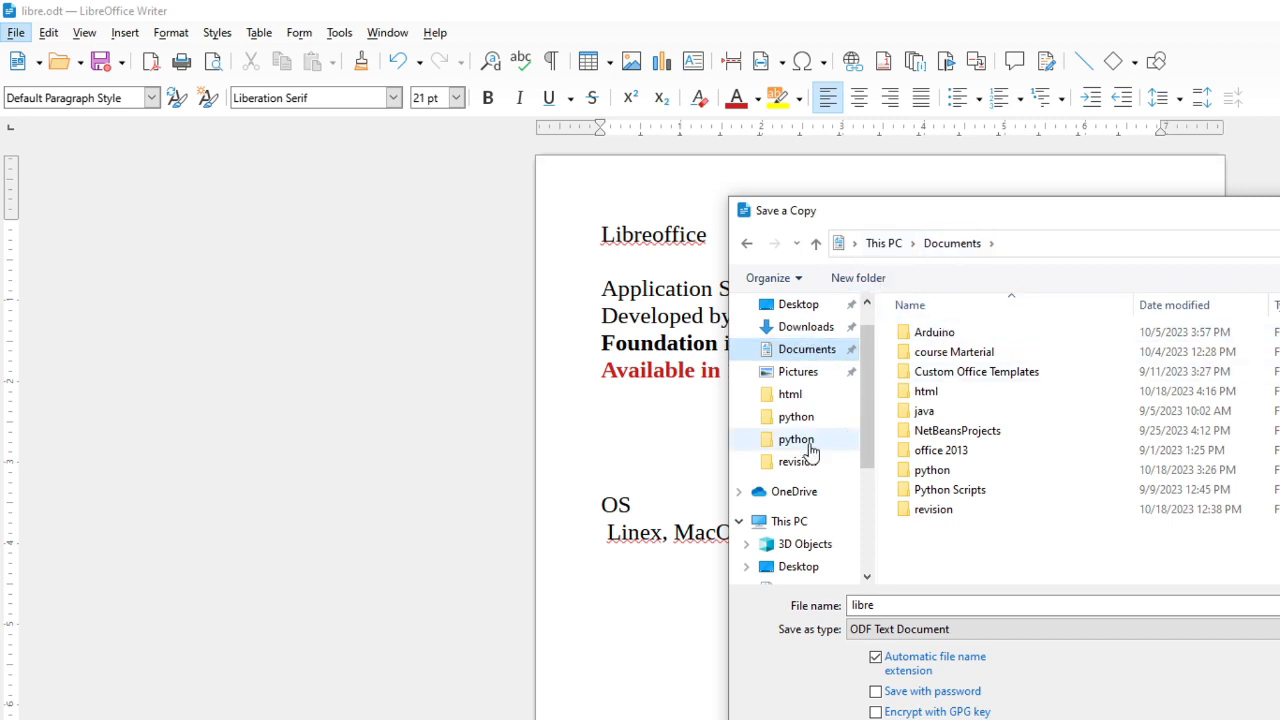
click(818, 306)
click(815, 328)
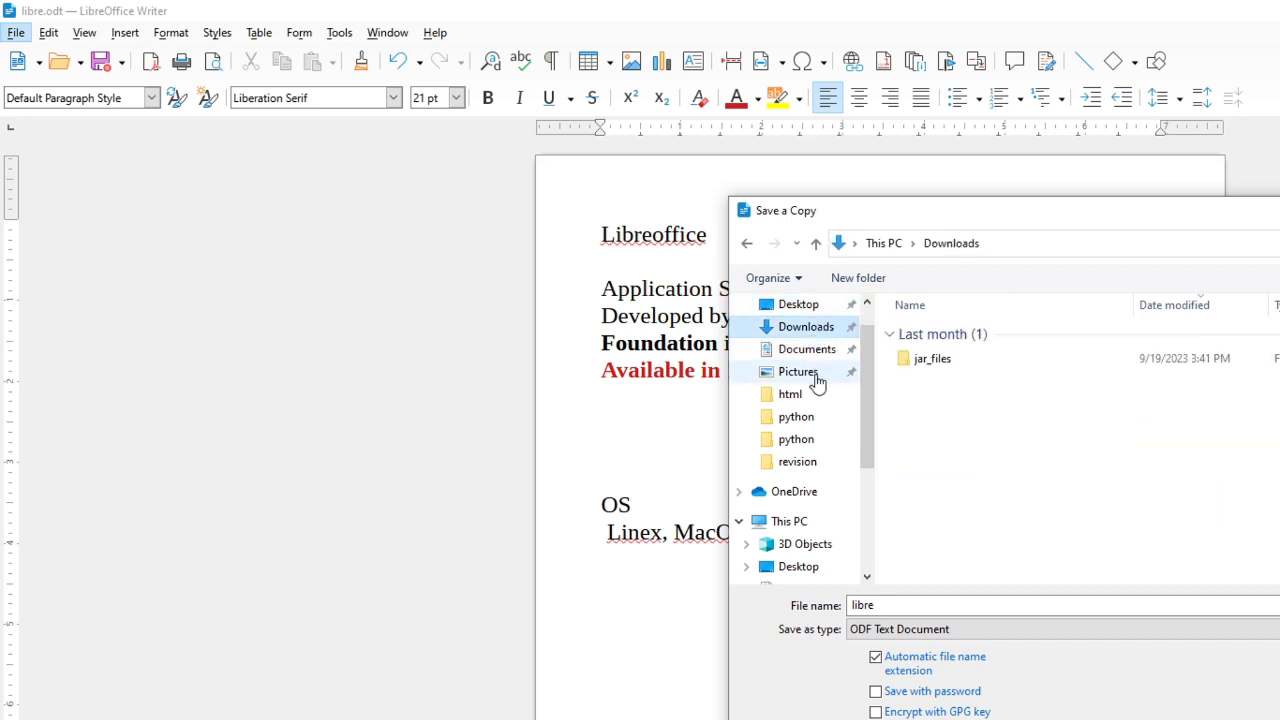
click(813, 396)
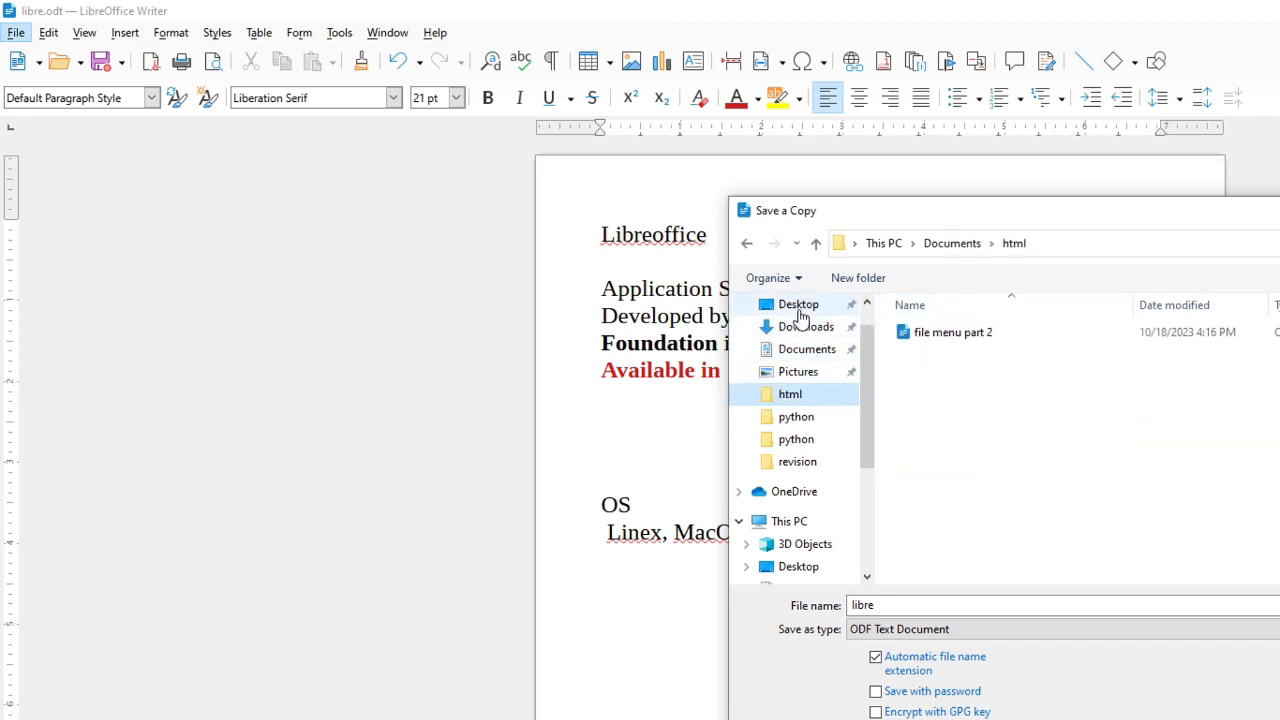
key(Escape)
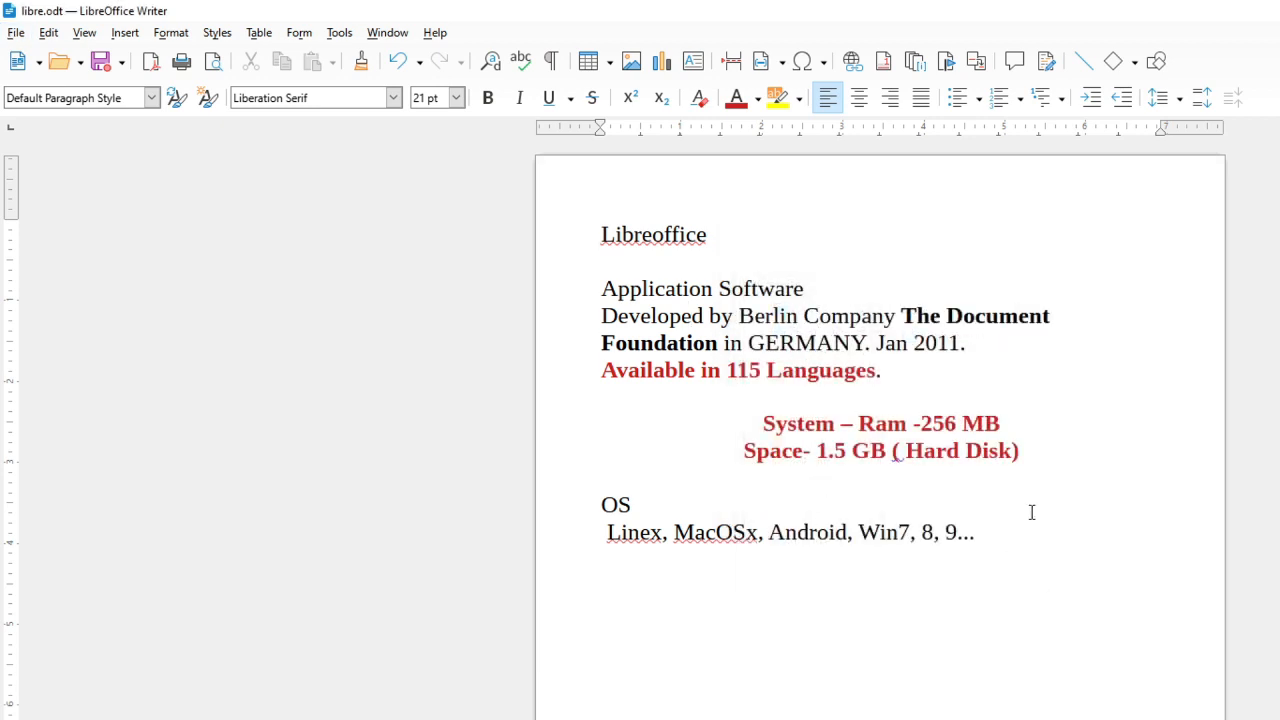
click(16, 33)
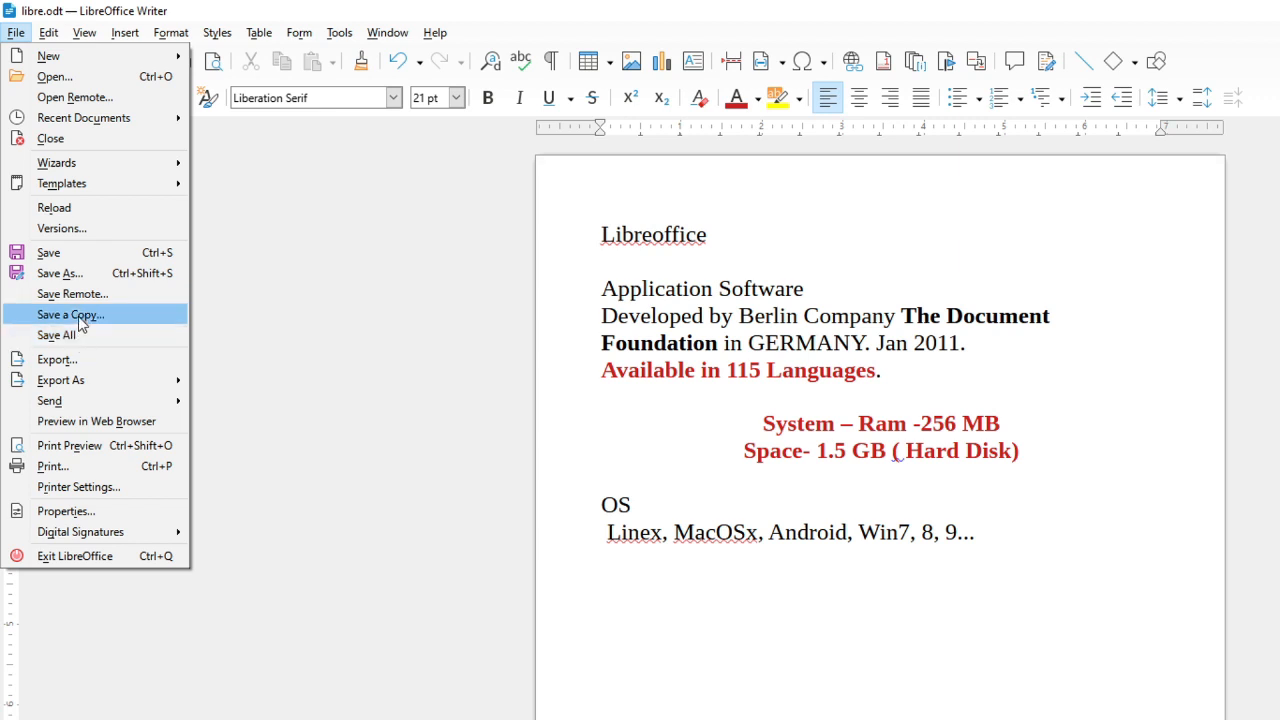
click(646, 438)
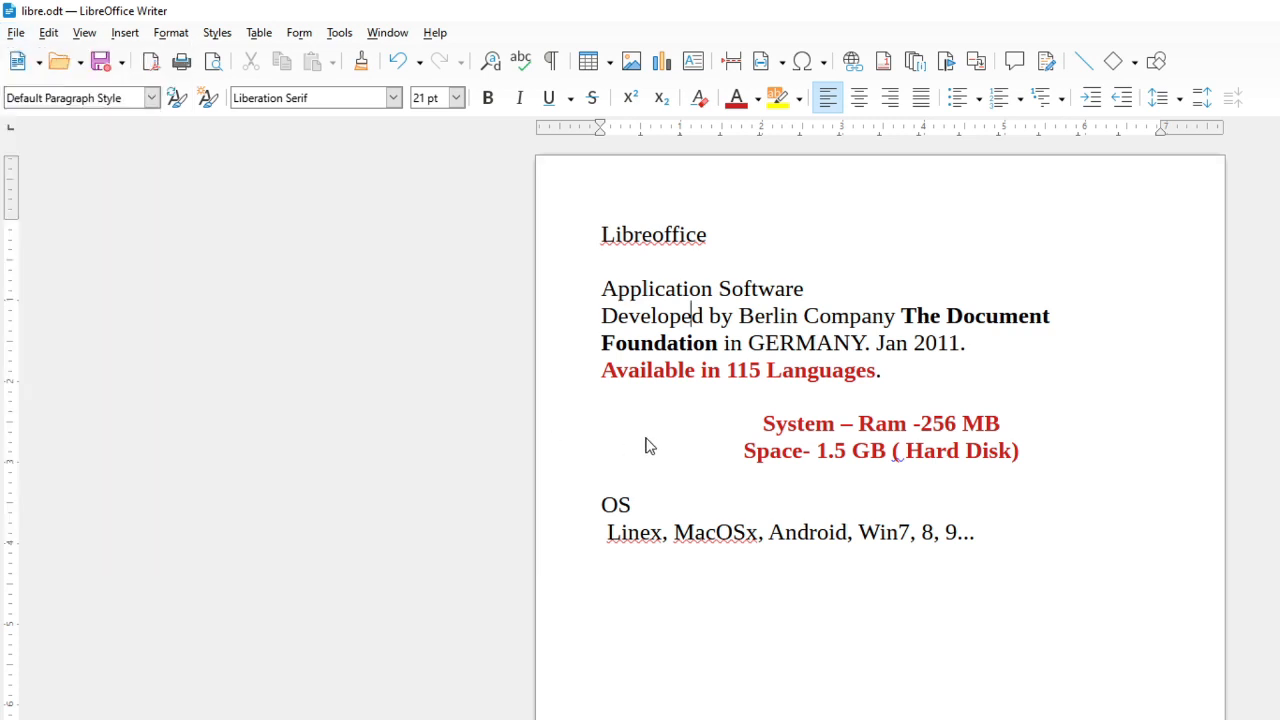
key(alt+Tab)
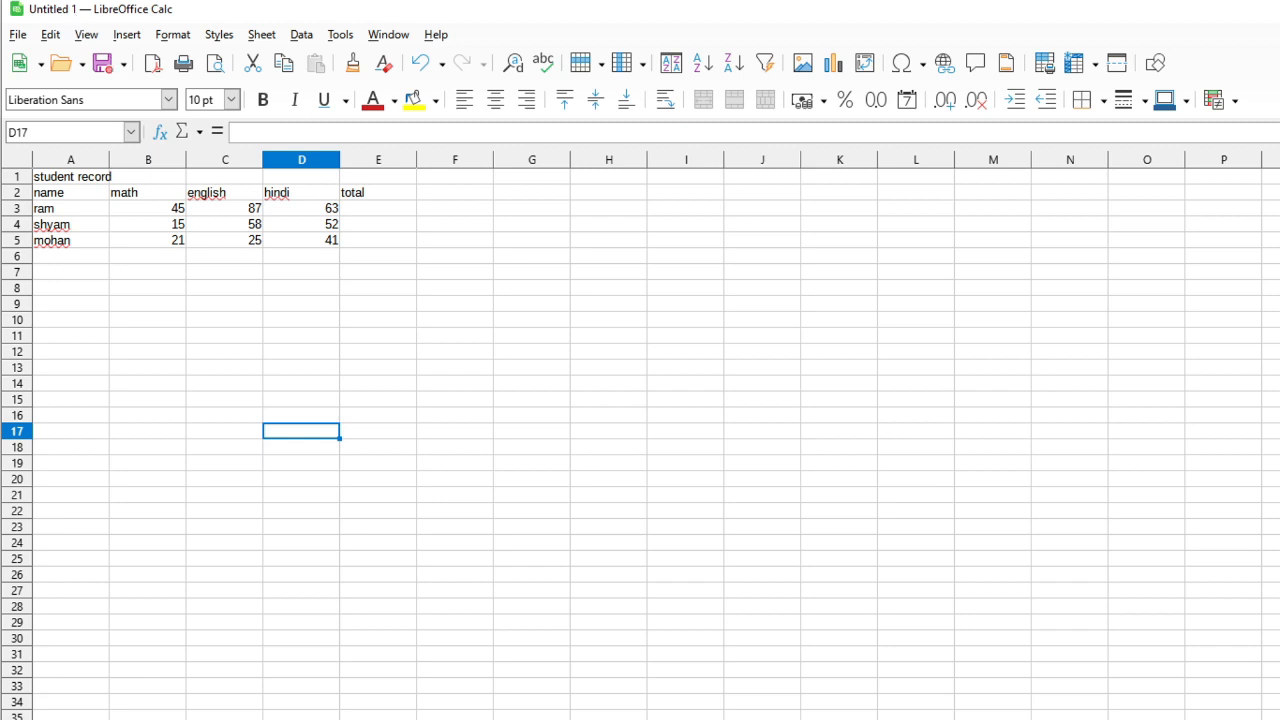
key(alt+Tab)
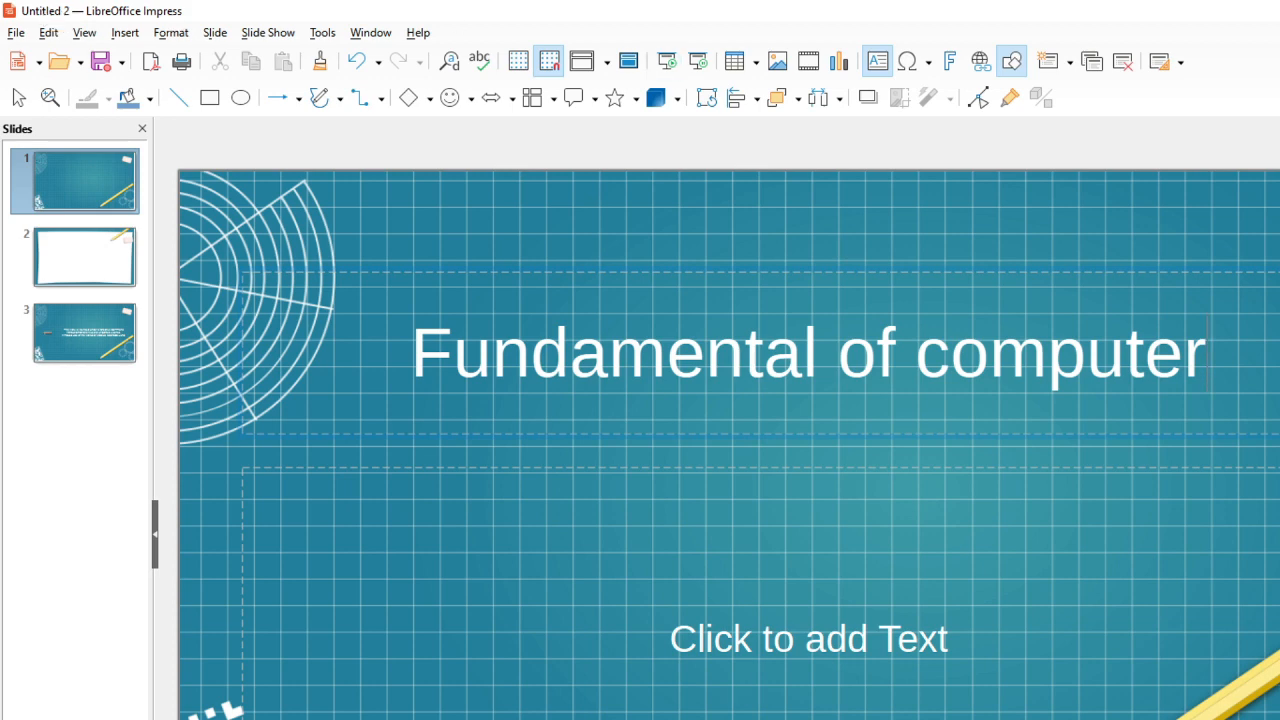
key(alt+Tab)
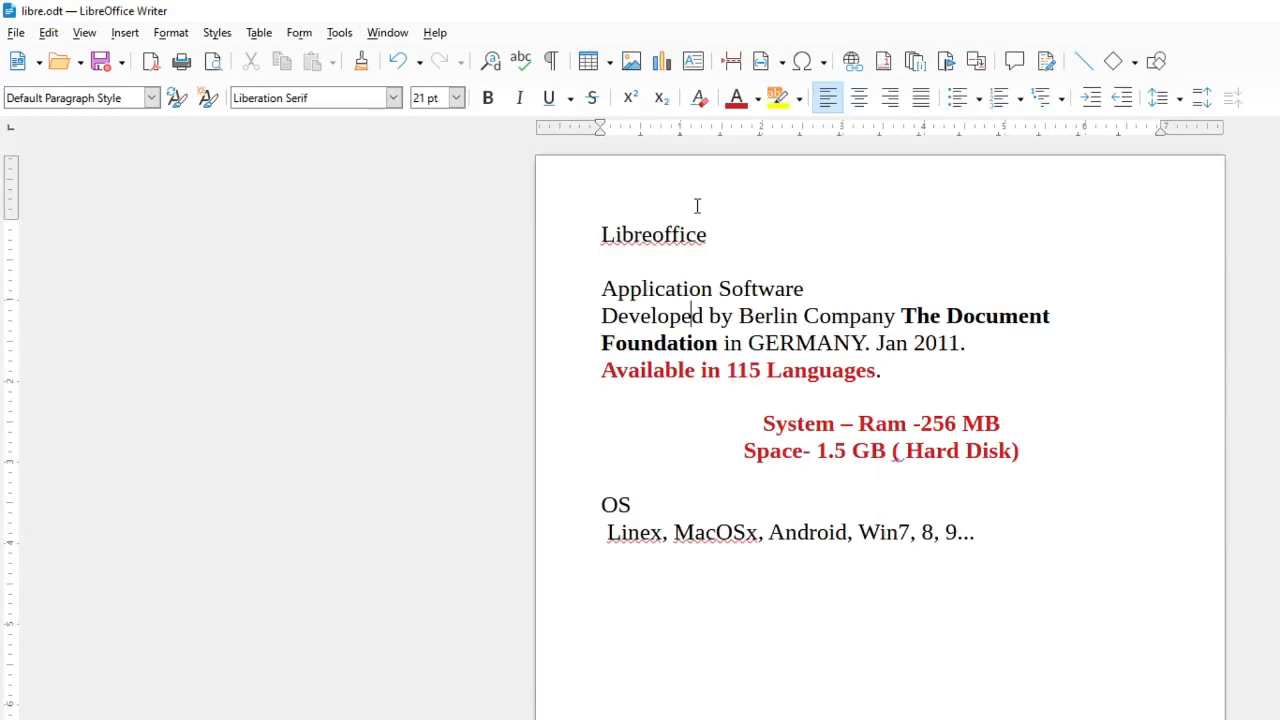
Save all open documents, saving the untitled spreadsheet on the Desktop as re
click(14, 38)
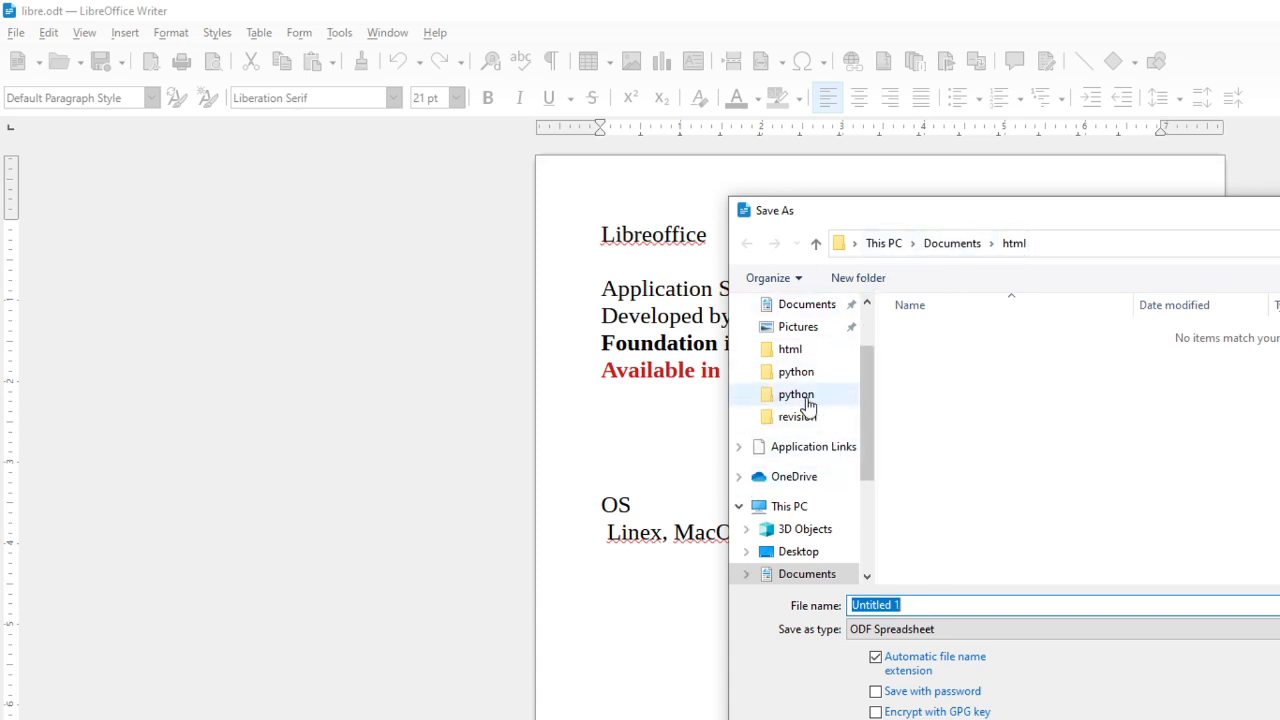
scroll(808, 400, up, 2)
click(798, 341)
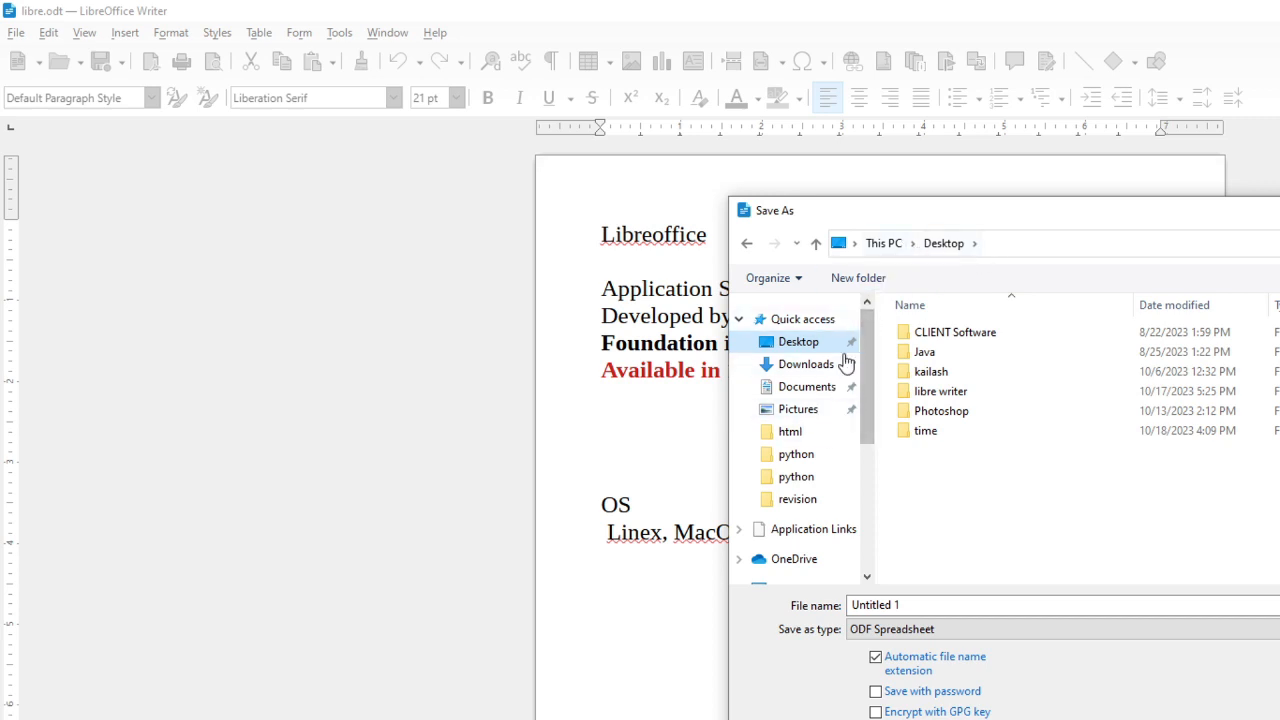
click(914, 605)
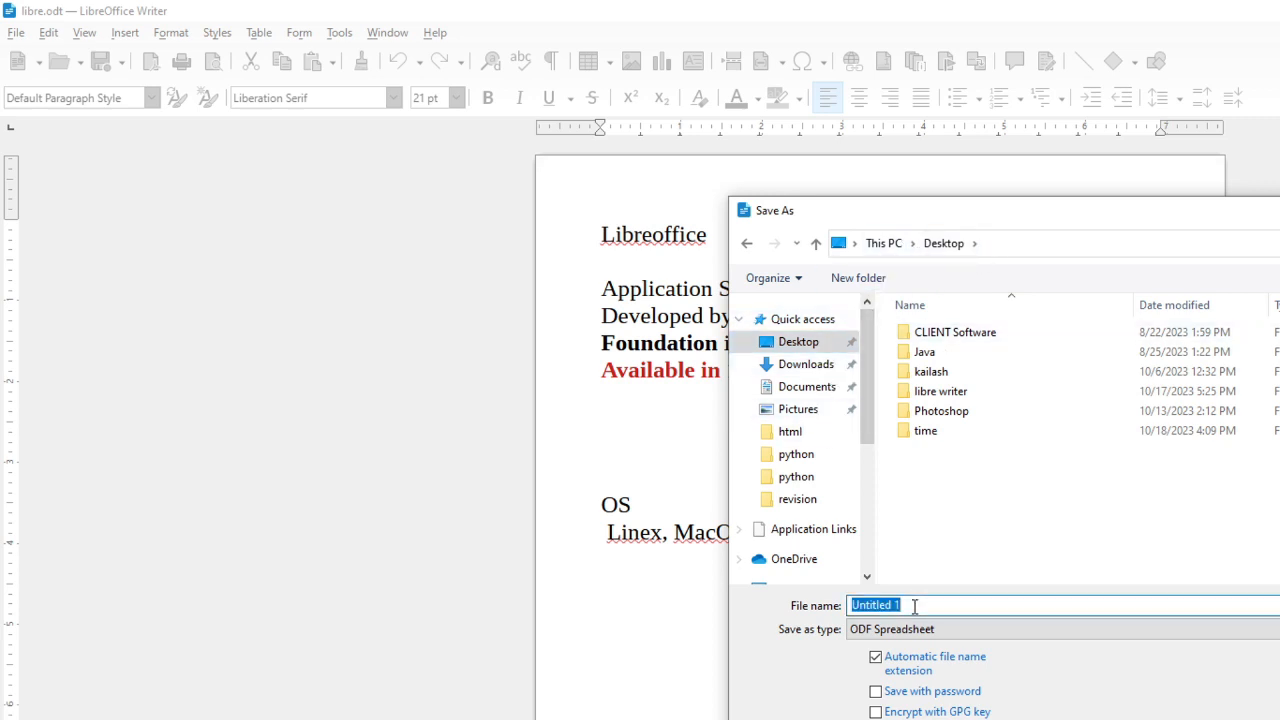
text(record)
key(Return)
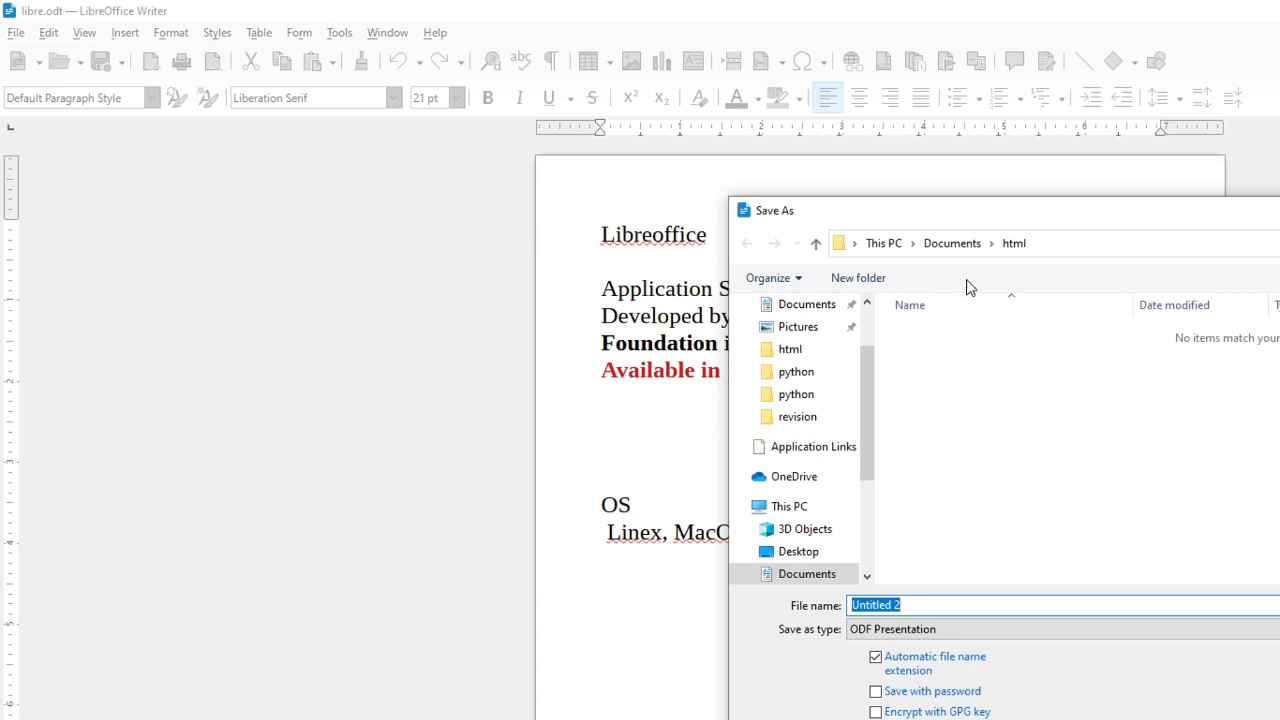
Save the untitled presentation on the Desktop as imp
drag(932, 607, 733, 603)
text(imp)
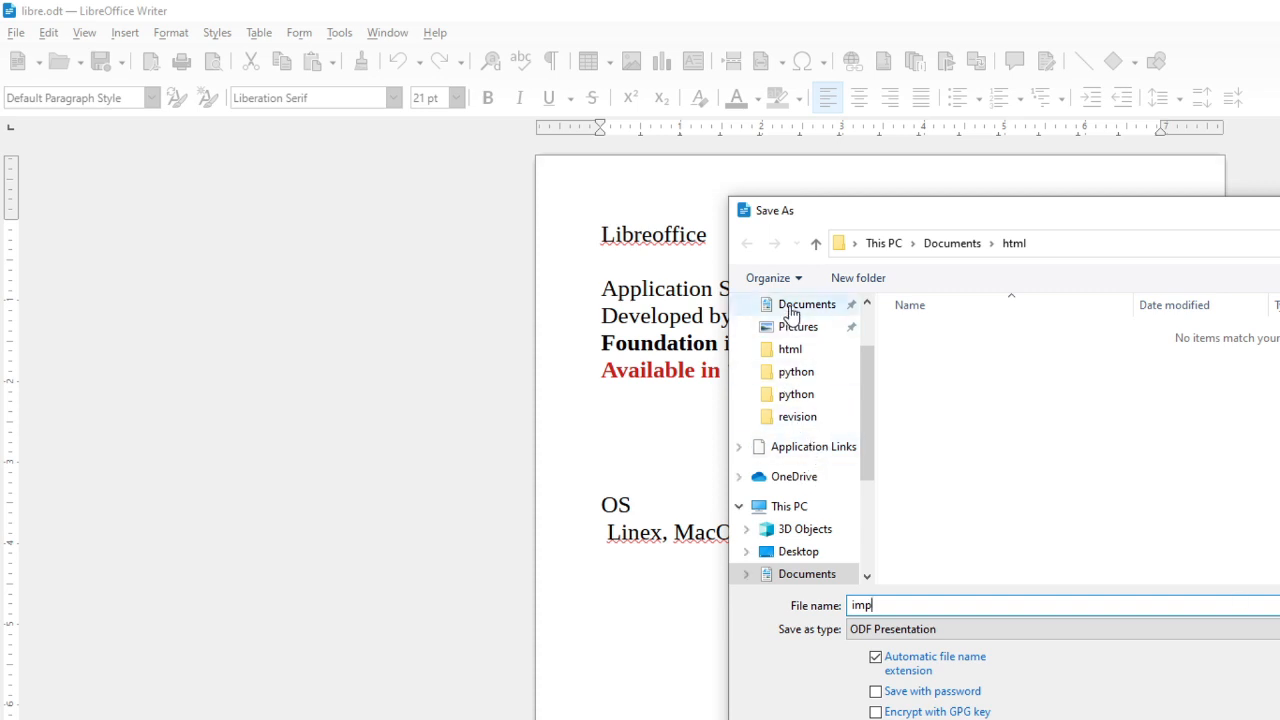
scroll(803, 326, up, 2)
click(799, 347)
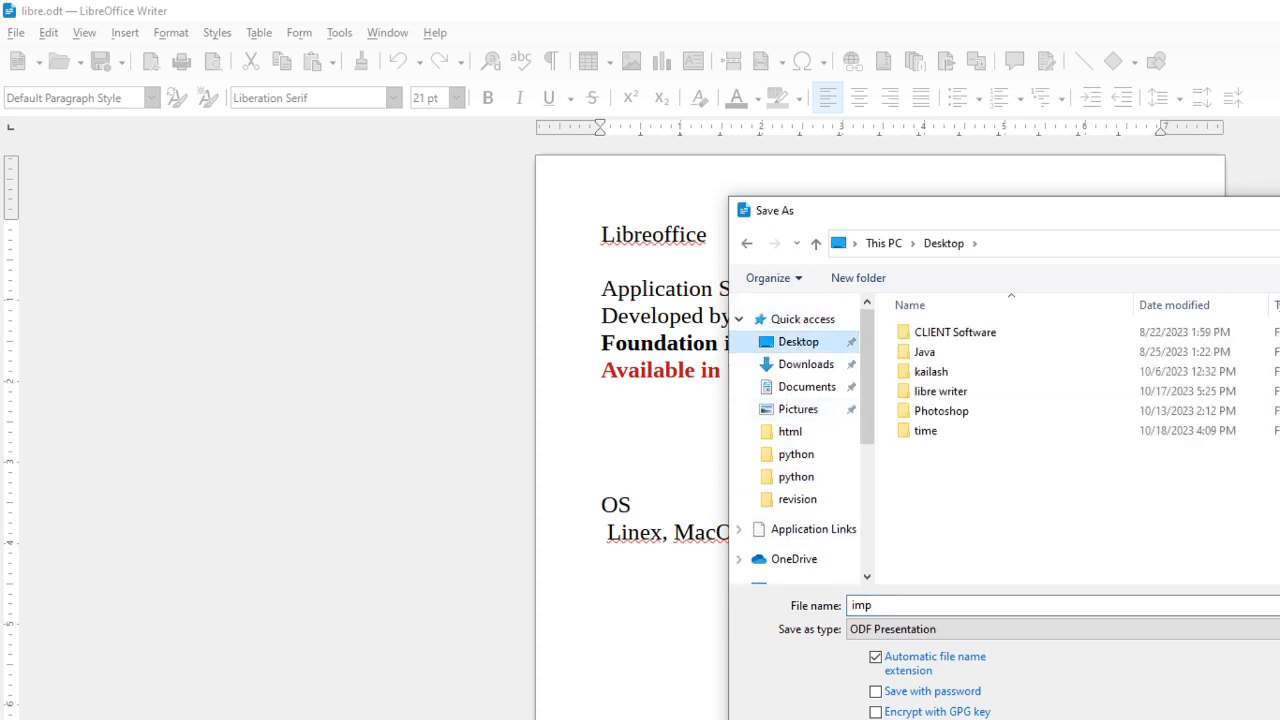
key(Return)
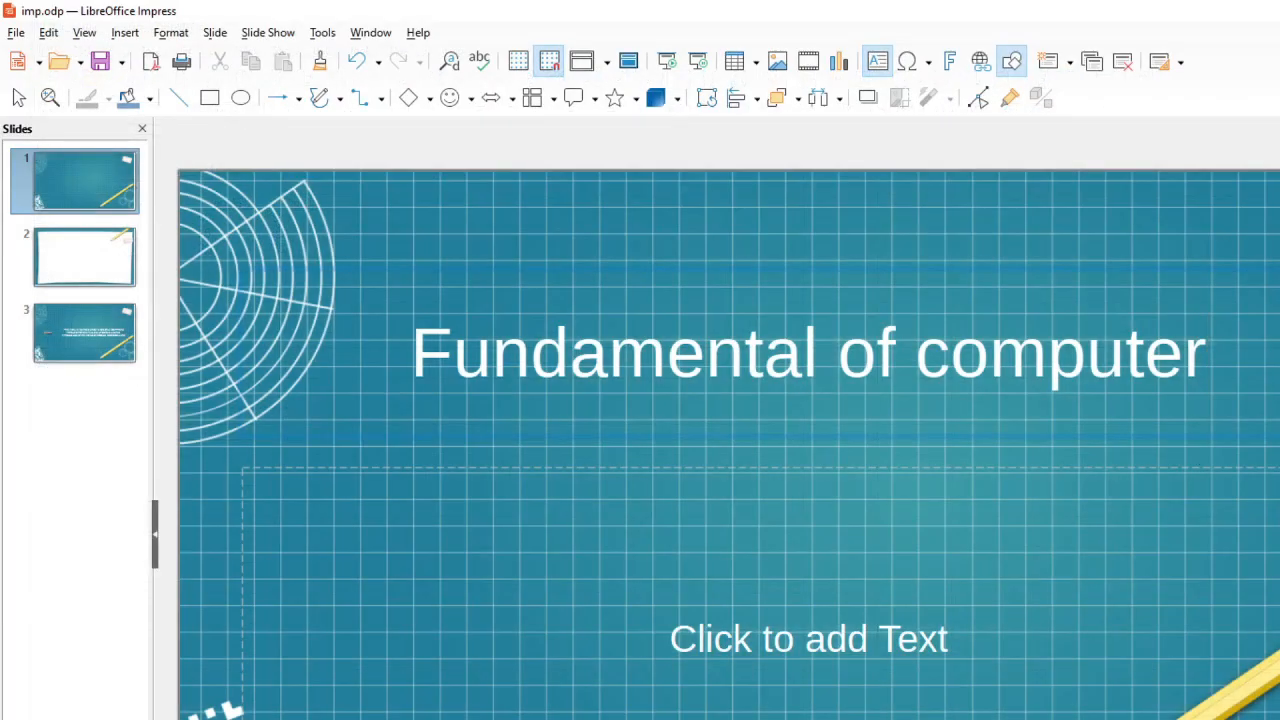
Close the imp presentation, saving its changes
key(alt+F4)
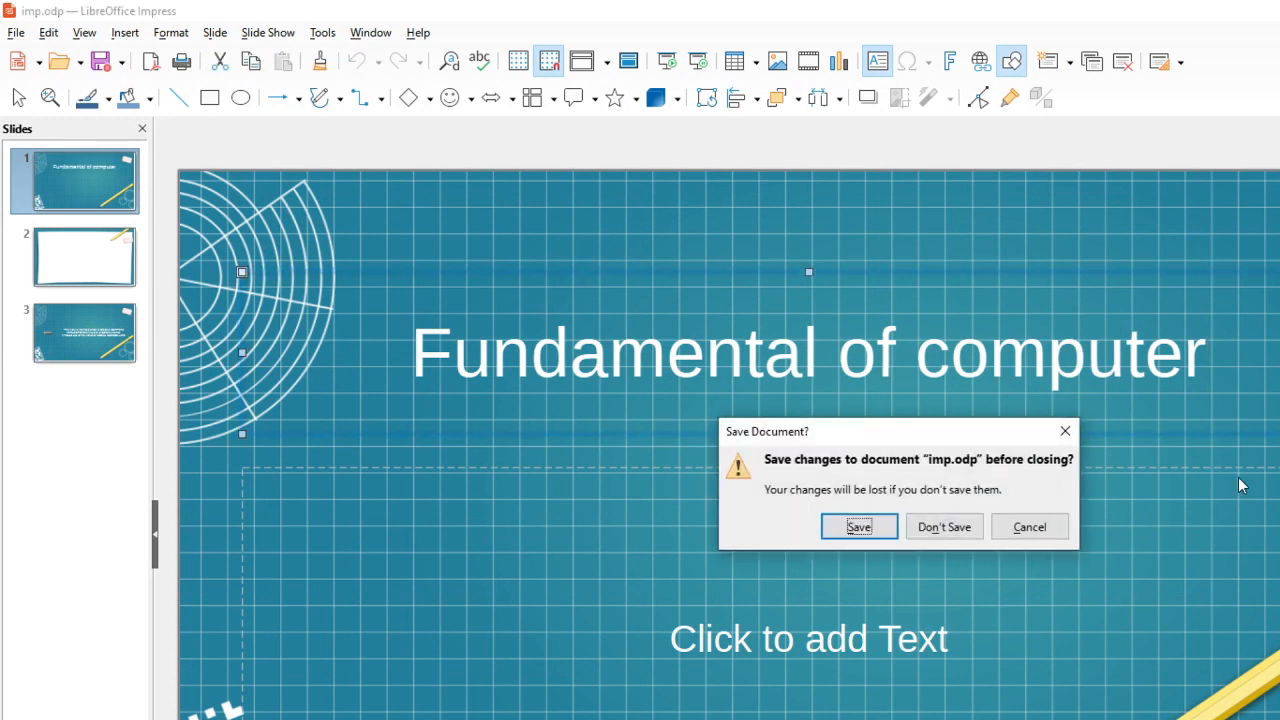
click(859, 533)
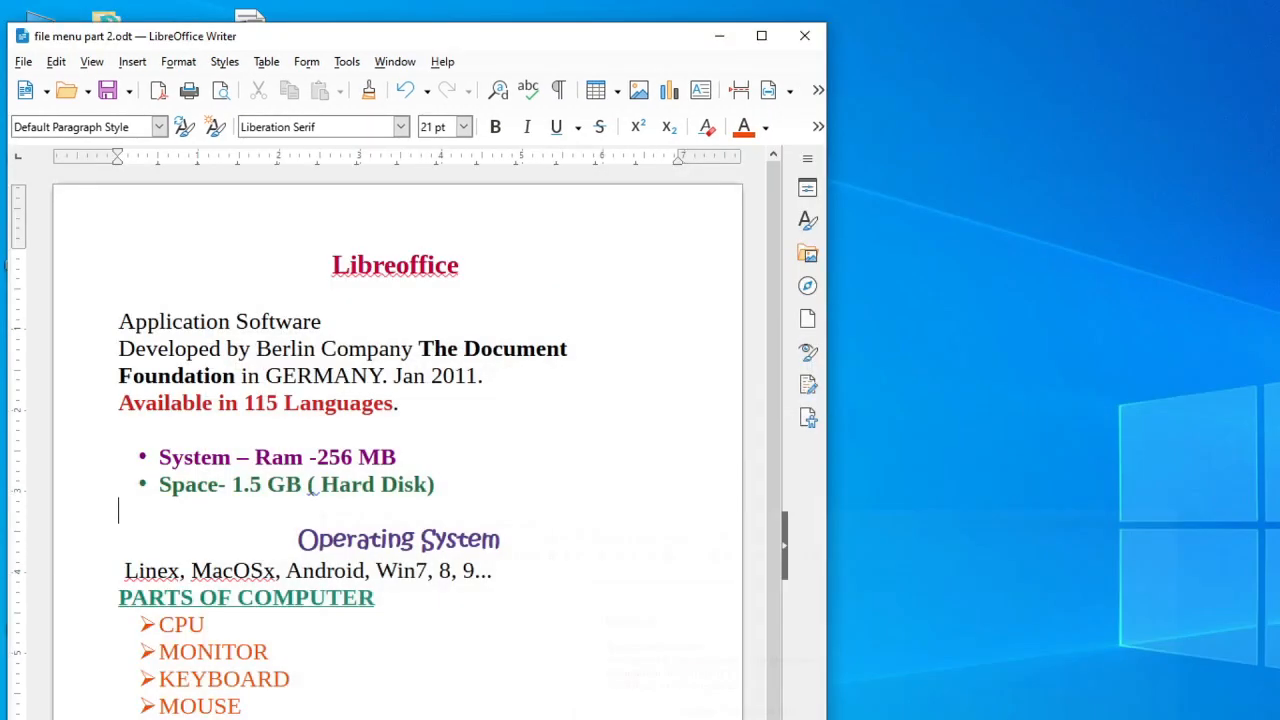
Close the current Writer document and open the libre document from the Desktop
click(817, 37)
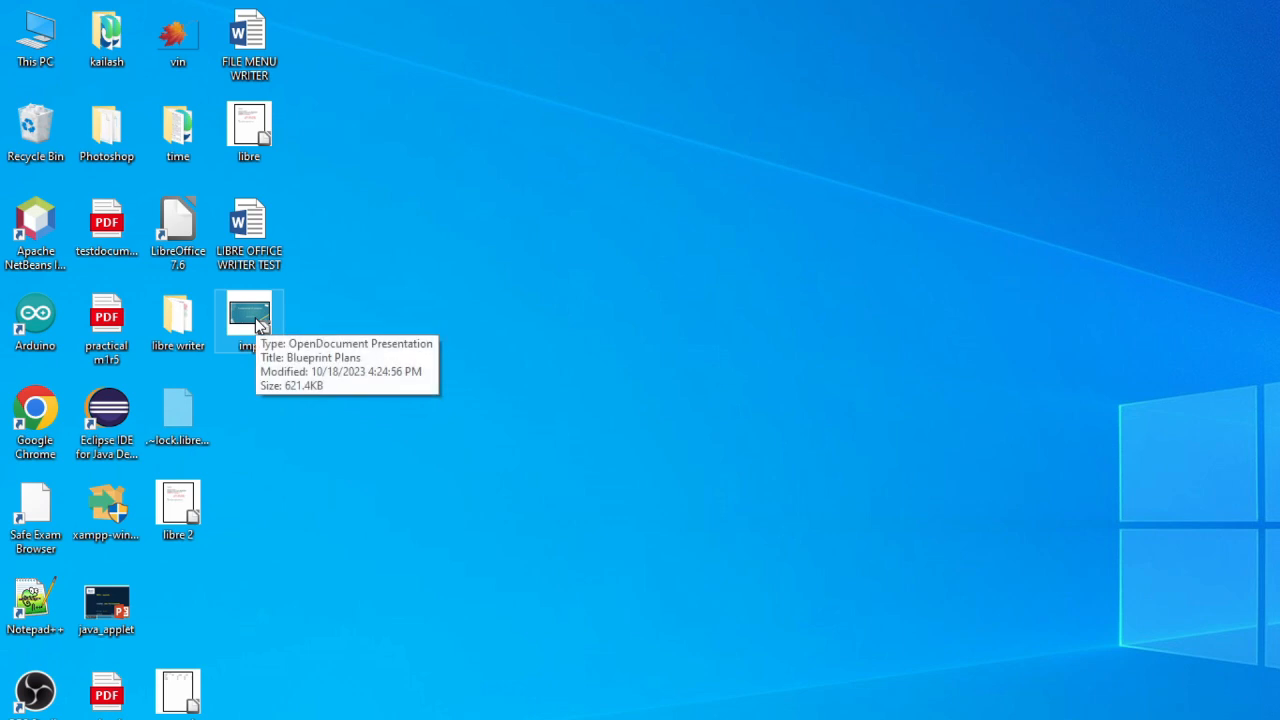
double_click(190, 700)
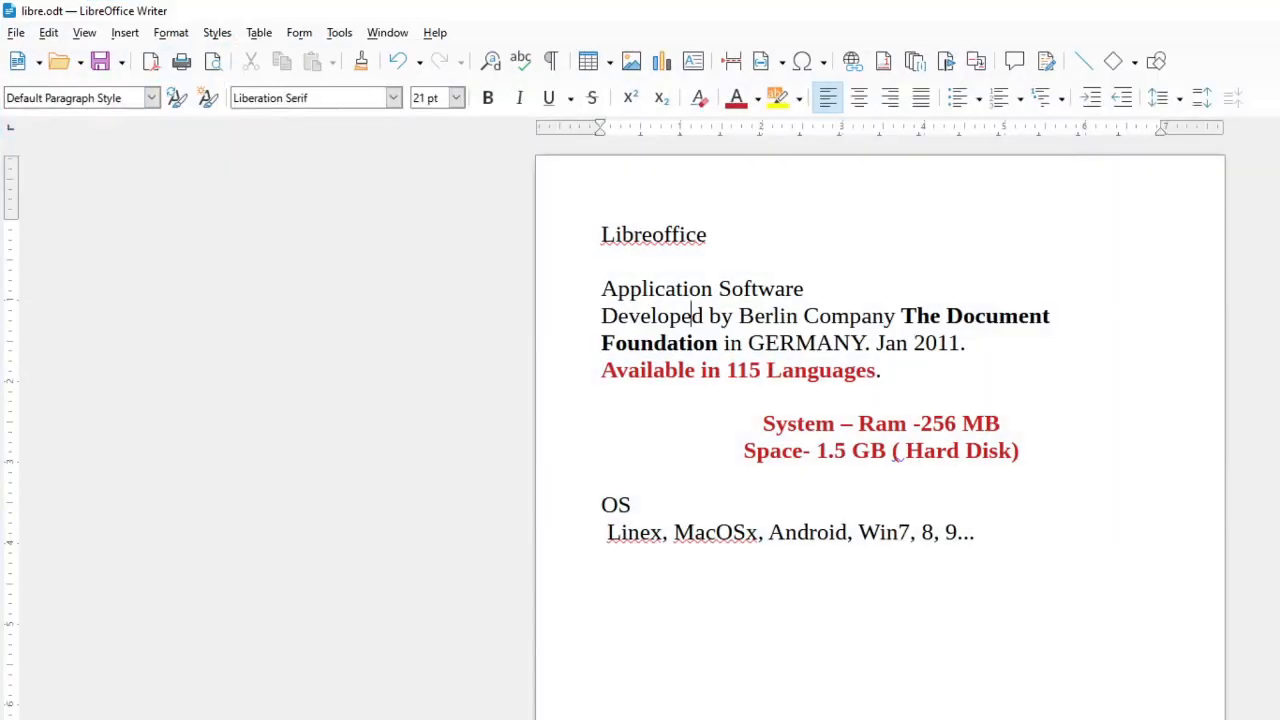
Start exporting the document as an EPUB Document named libre into the Downloads folder
click(16, 32)
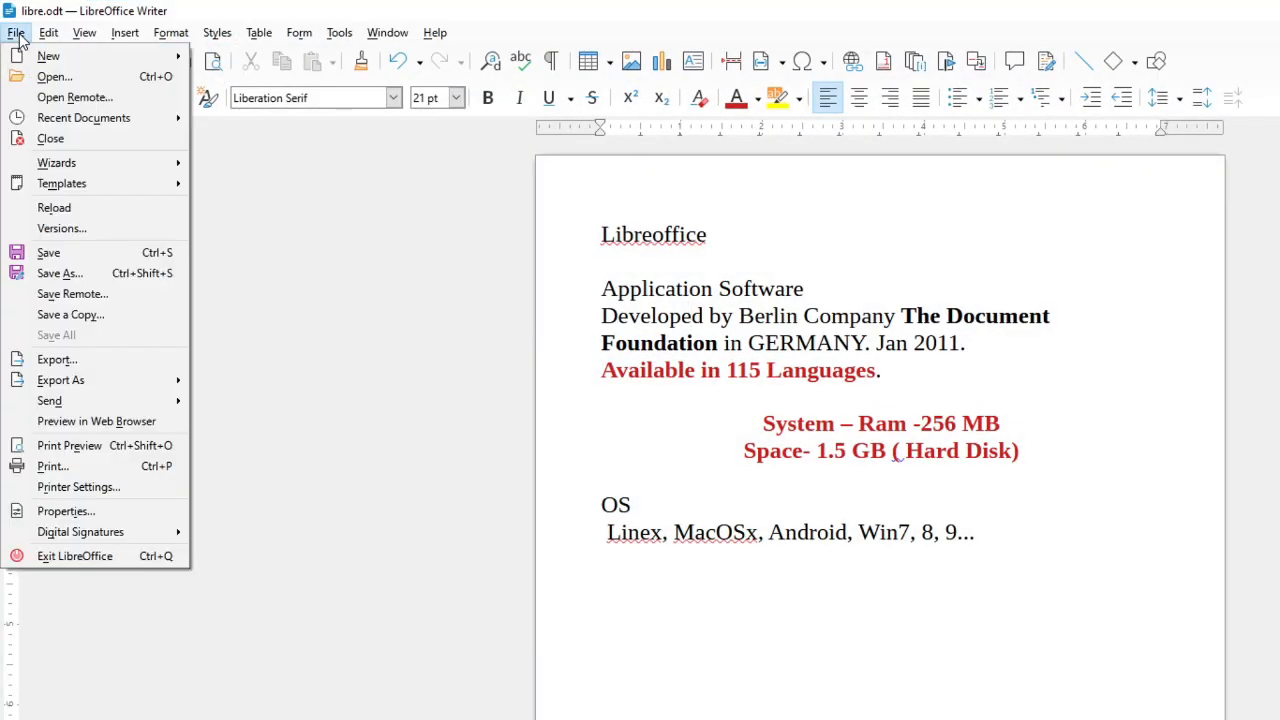
click(42, 366)
drag(409, 49, 945, 158)
drag(803, 160, 995, 175)
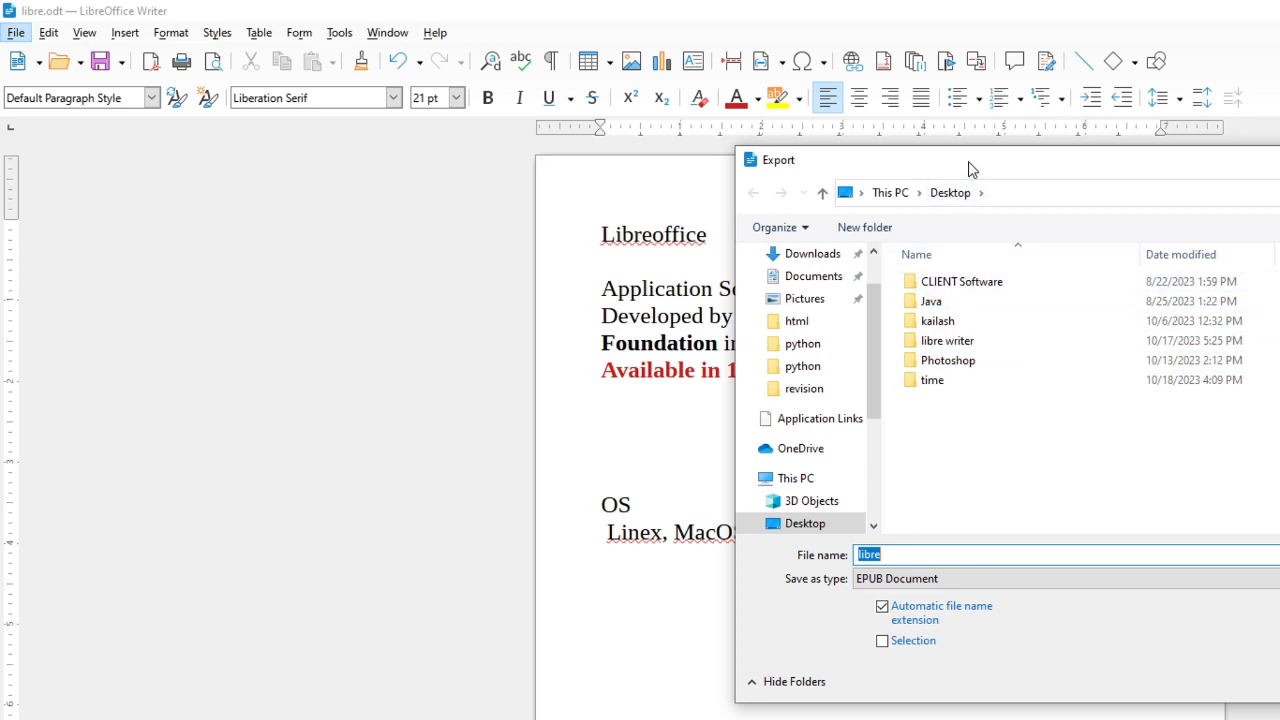
drag(969, 161, 1023, 221)
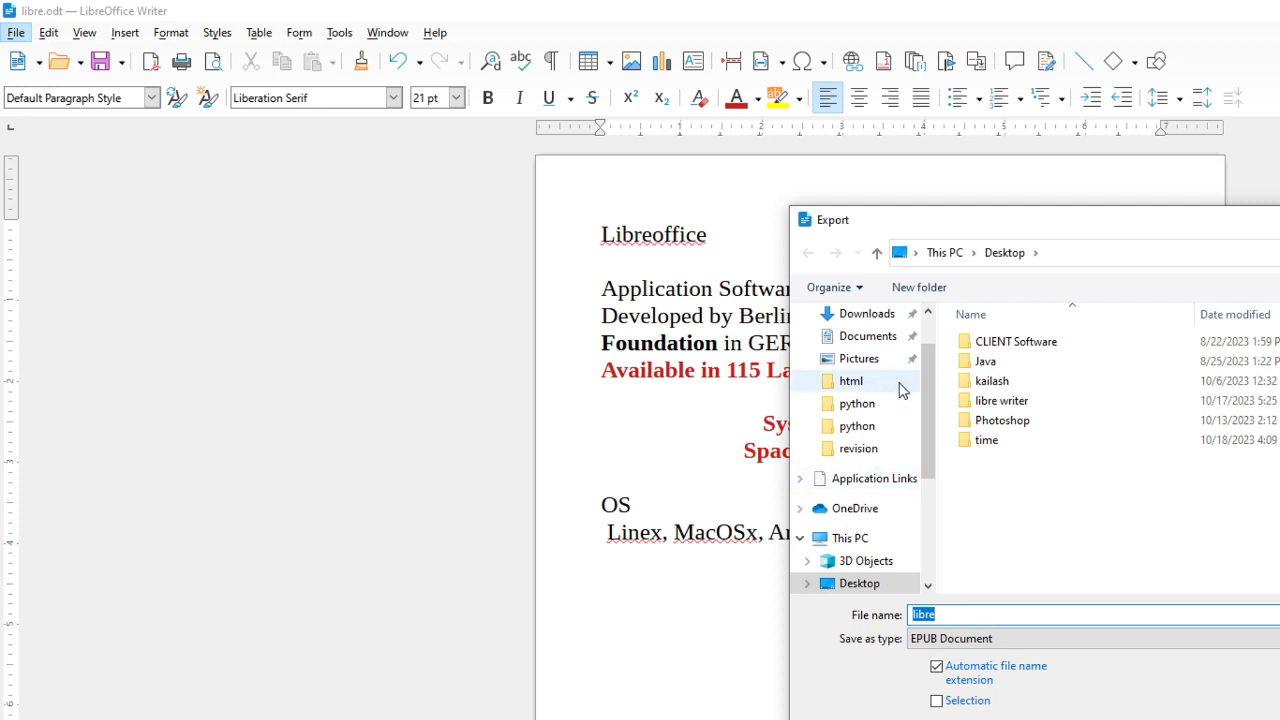
scroll(927, 408, up, 1)
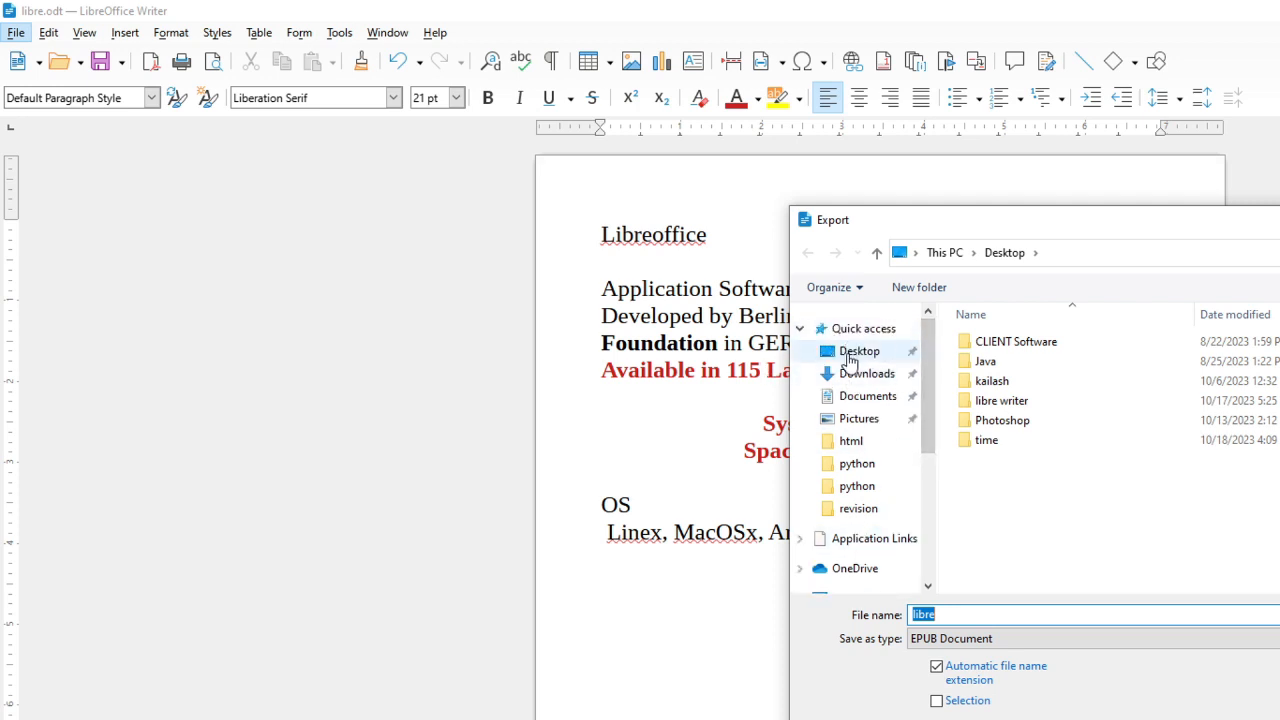
click(862, 378)
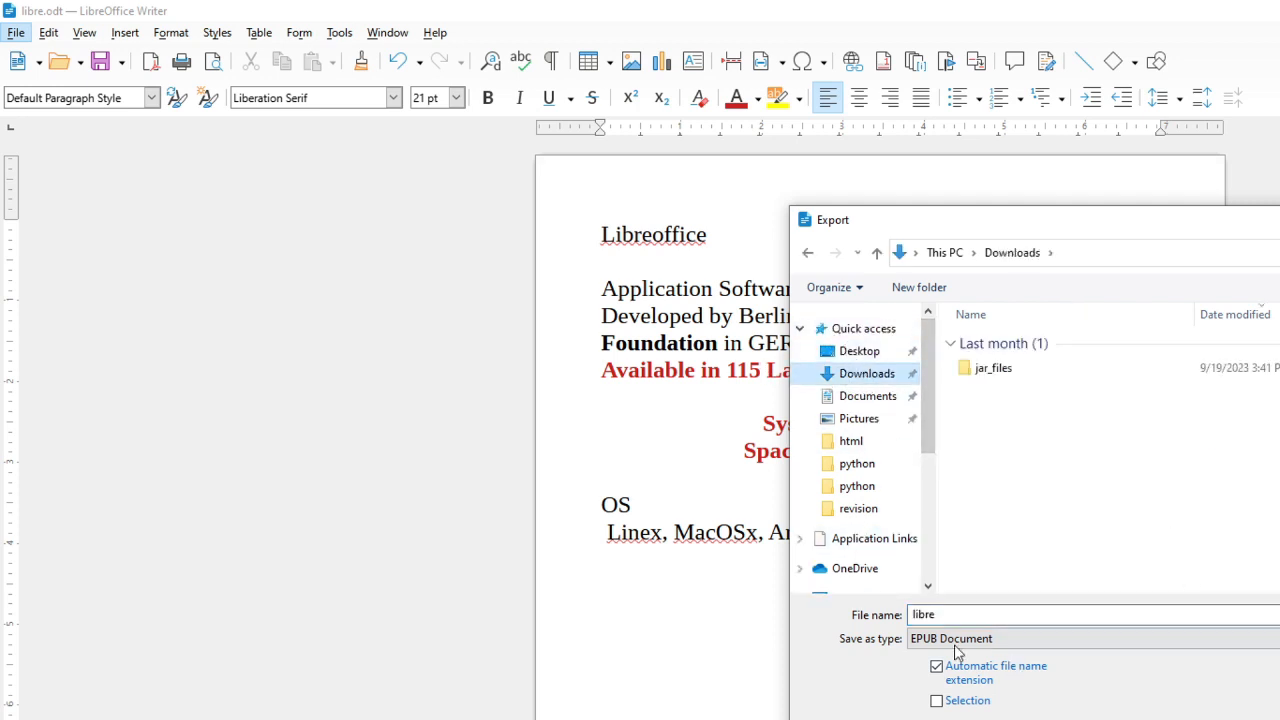
key(Return)
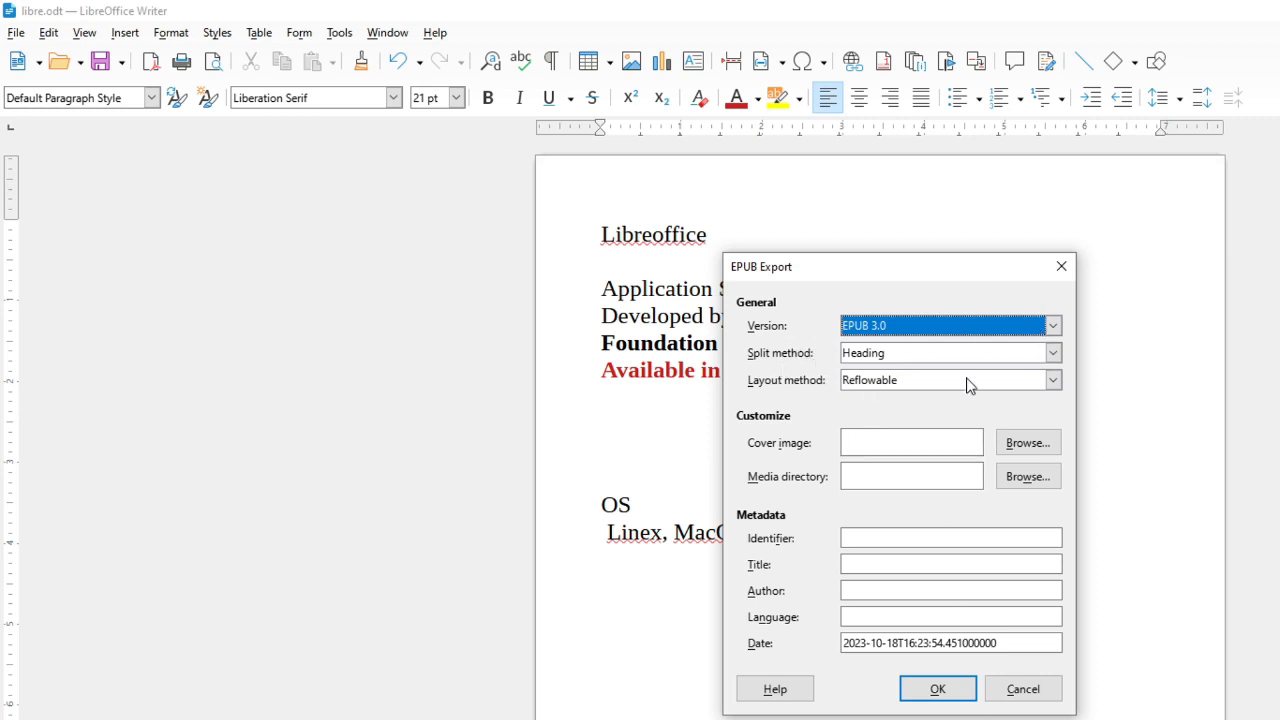
Examine the EPUB export split method, layout method and metadata fields, then close the dialog without exporting
click(1052, 353)
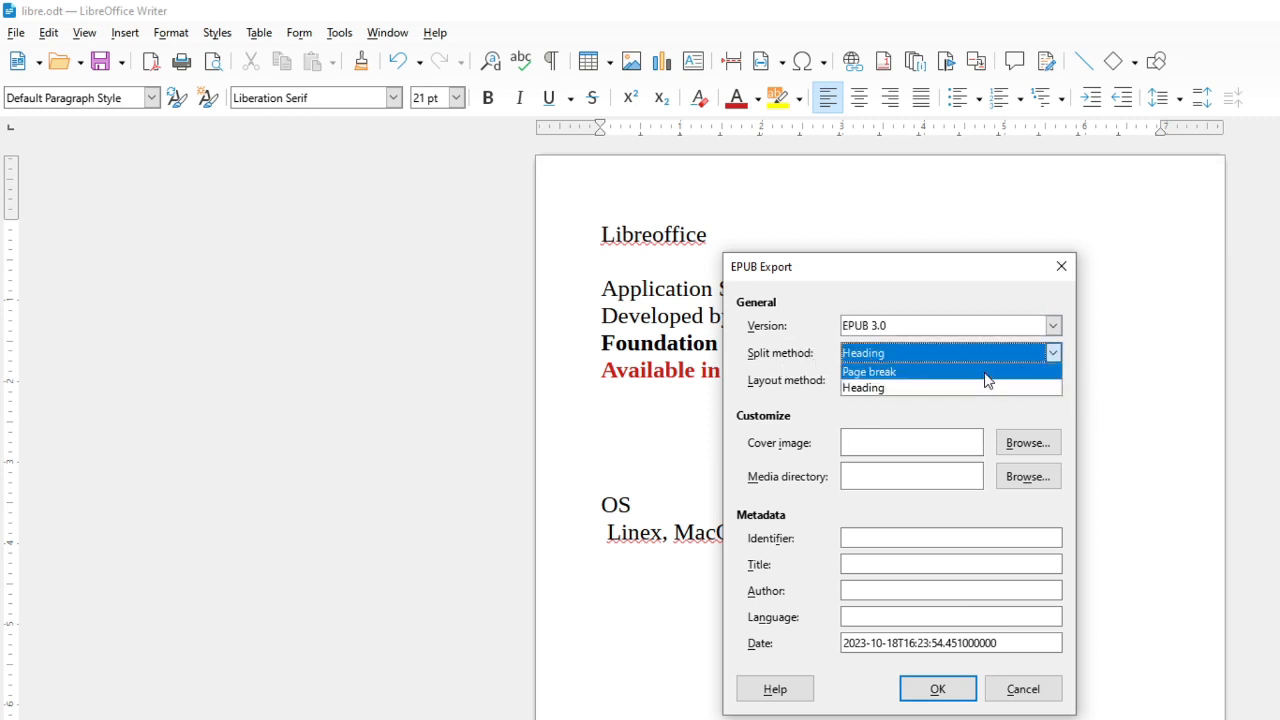
click(934, 390)
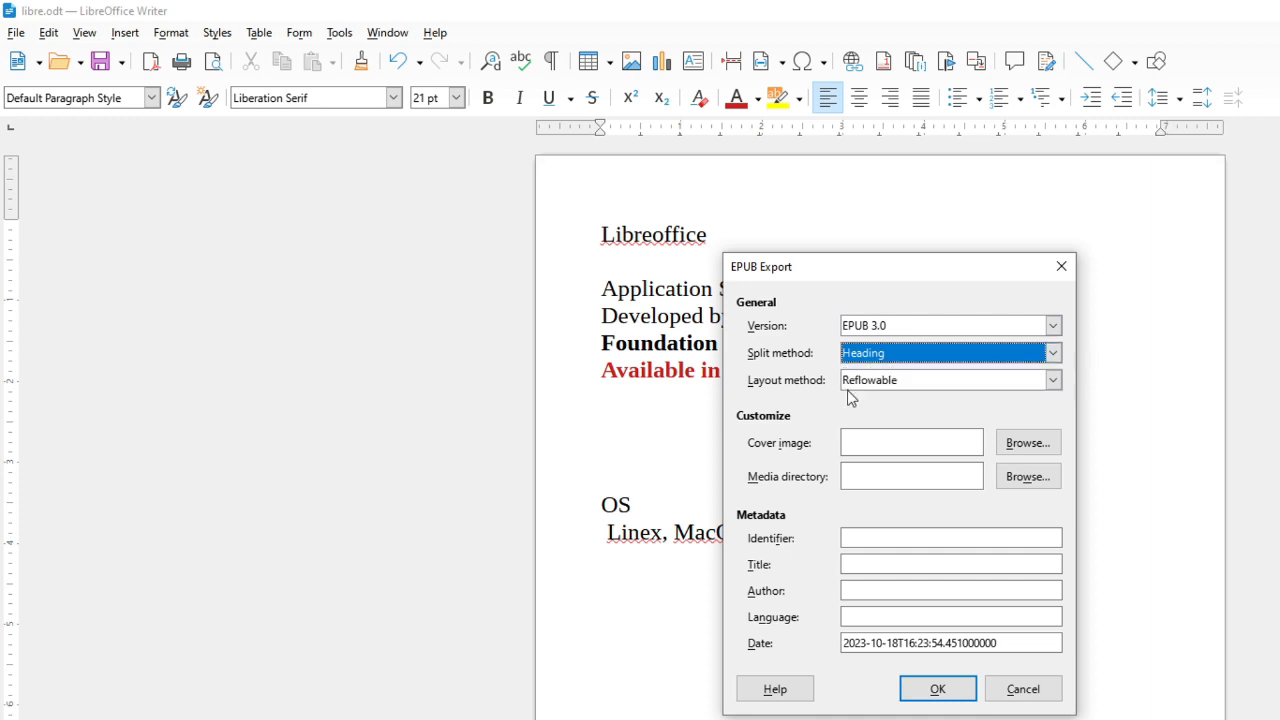
click(1050, 381)
click(1050, 381)
click(1048, 381)
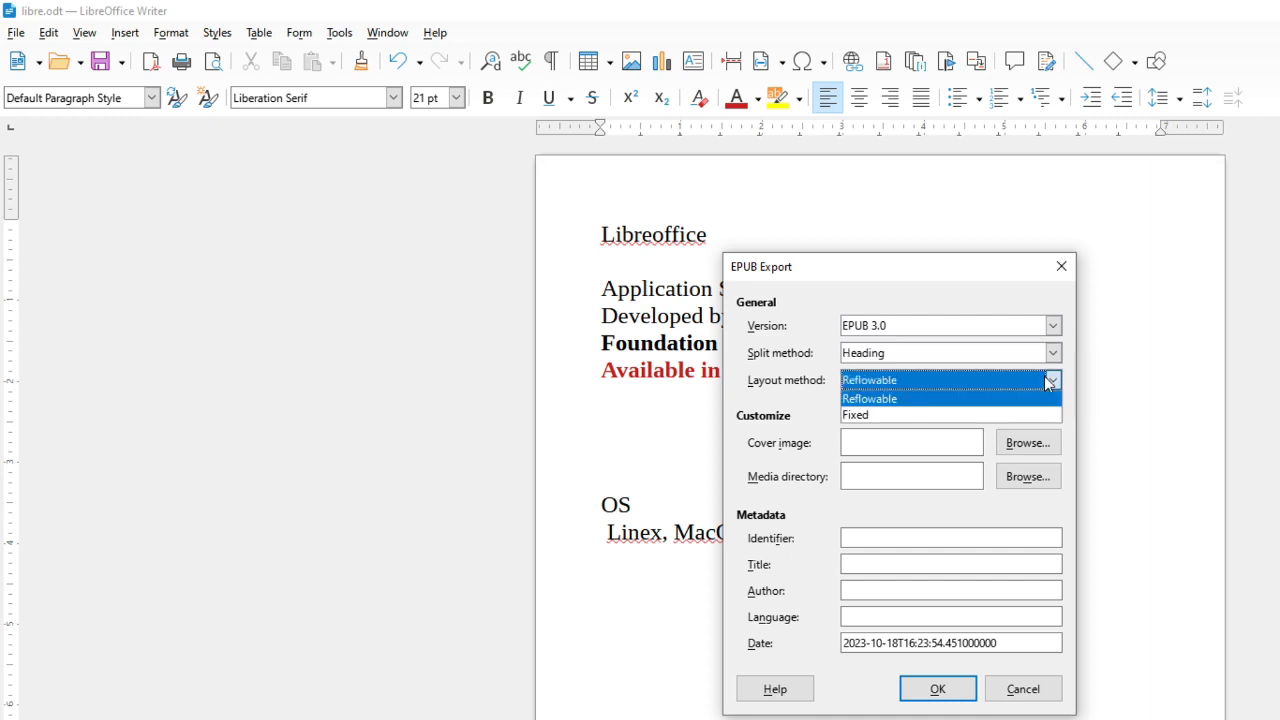
click(792, 454)
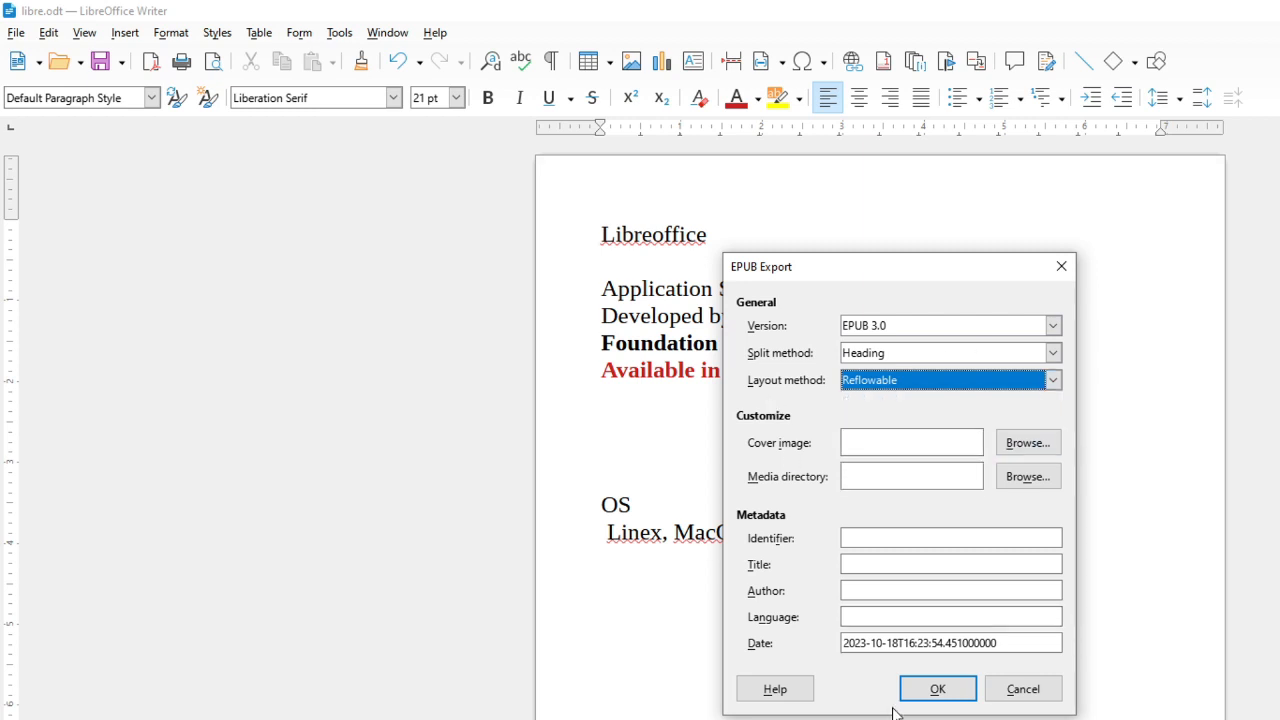
click(904, 566)
click(890, 590)
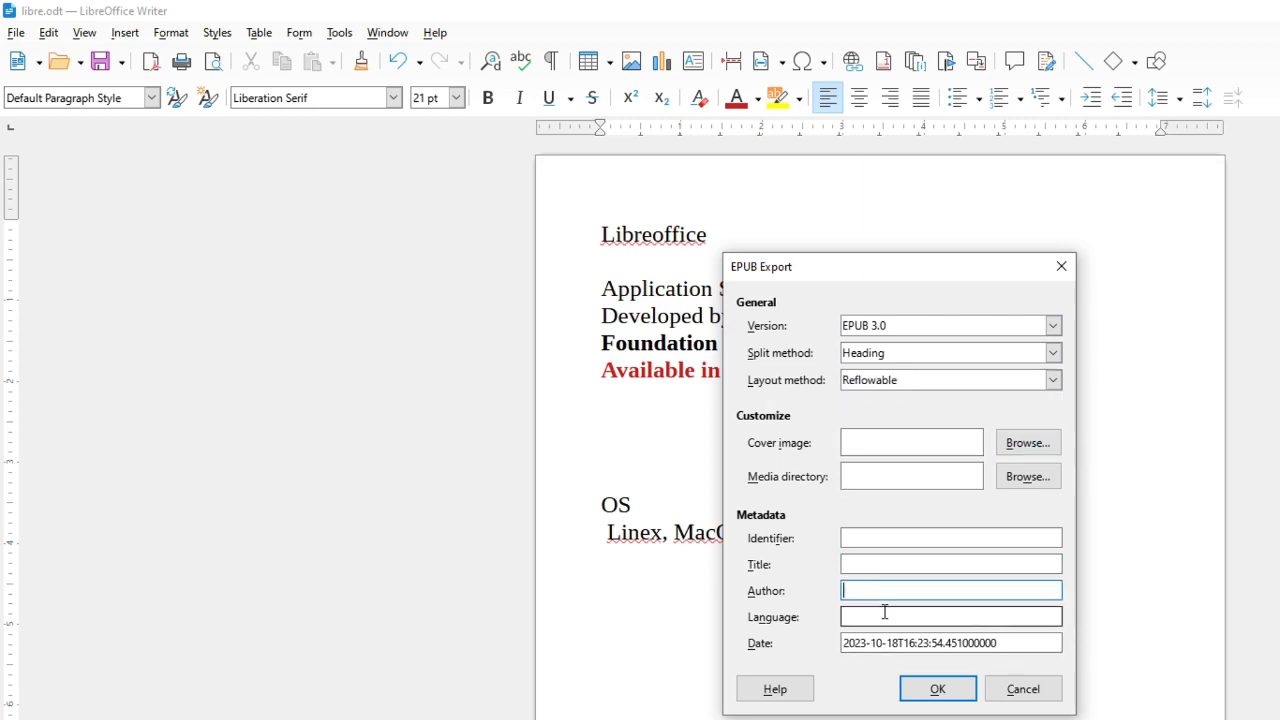
click(883, 612)
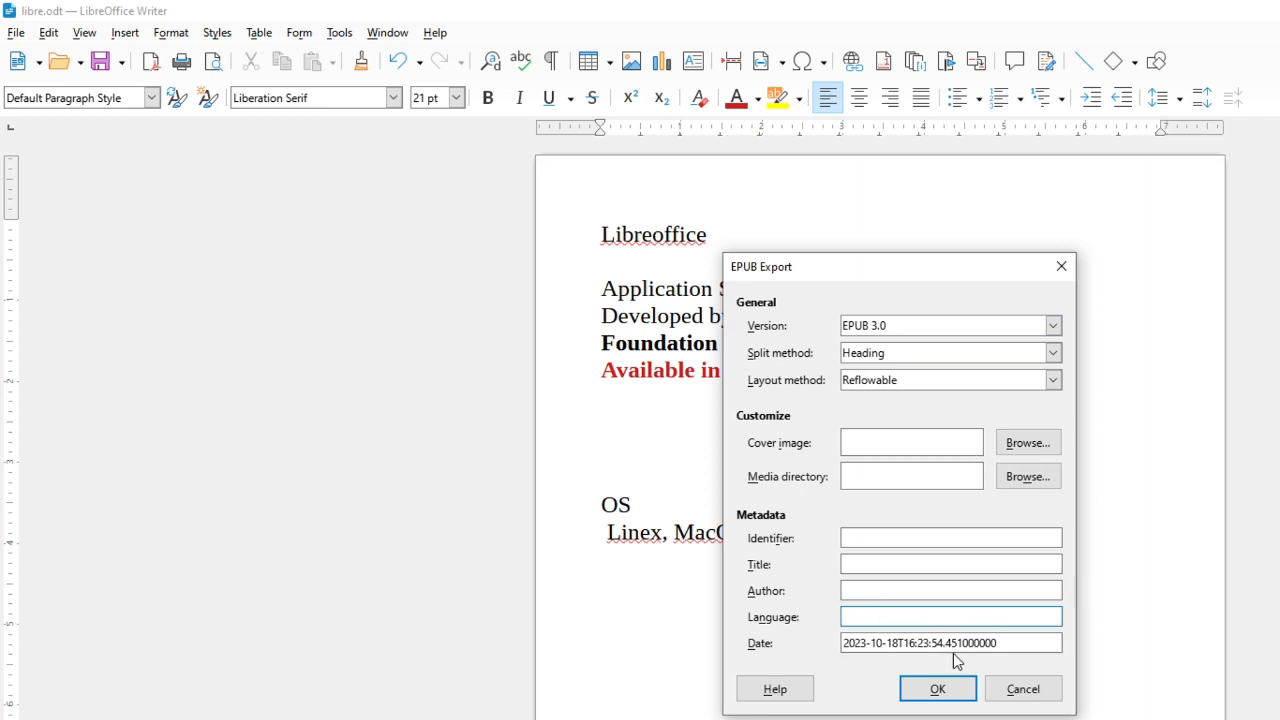
click(1063, 267)
click(16, 32)
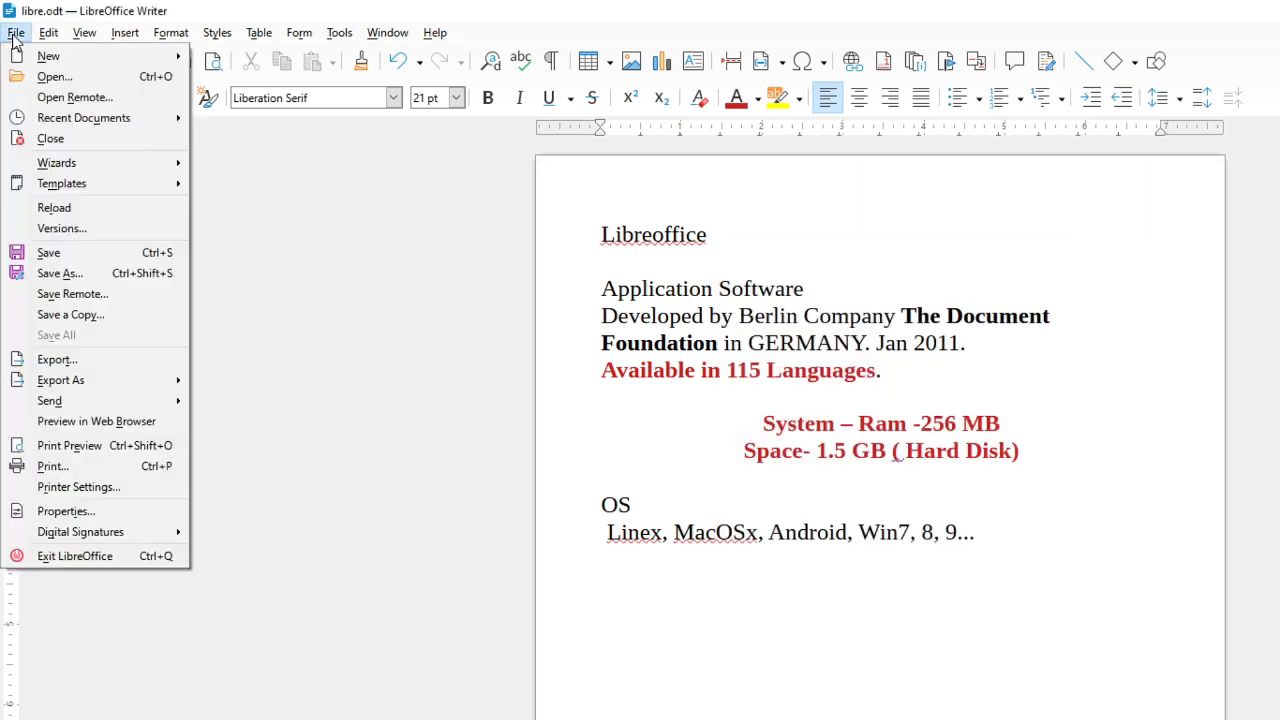
mouse_move(88, 386)
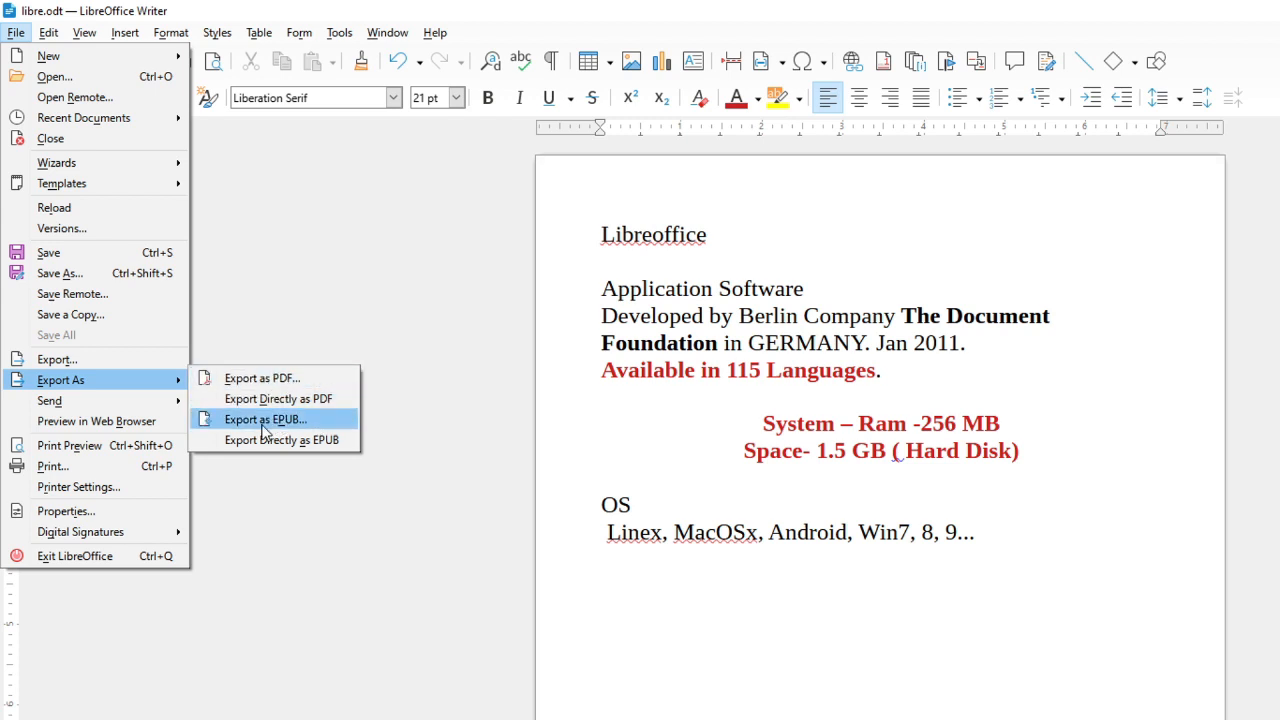
click(287, 380)
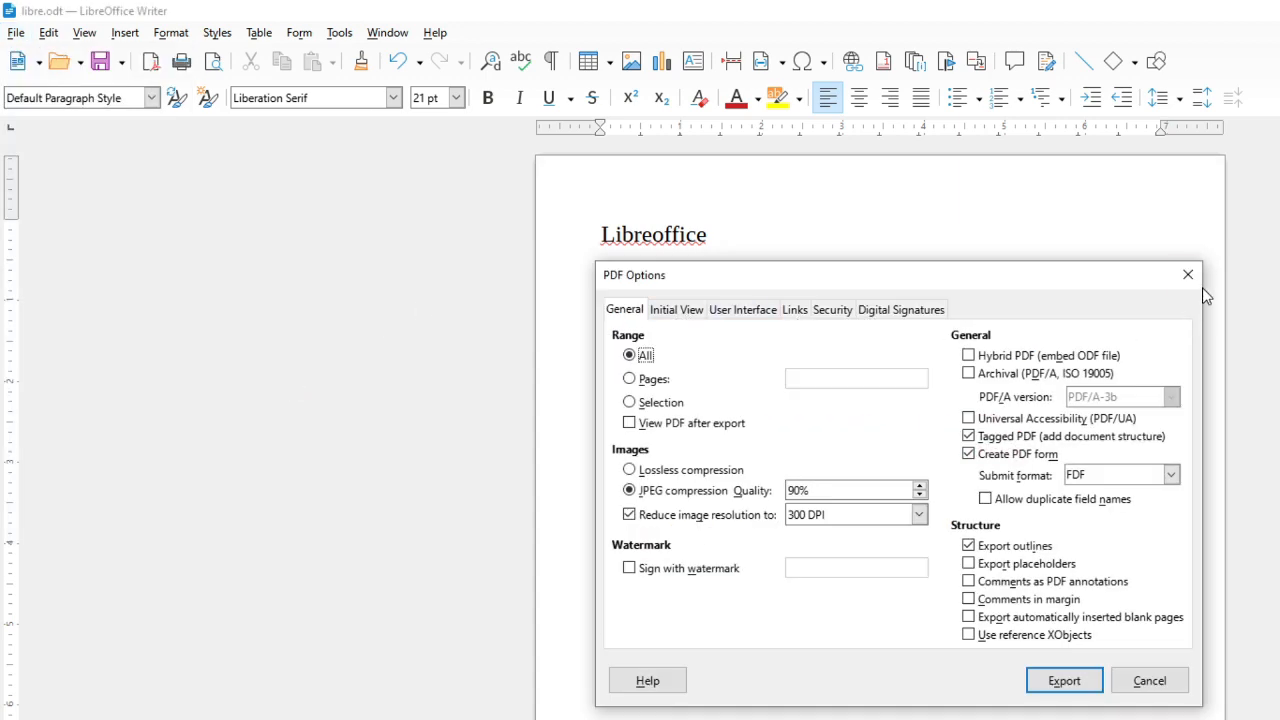
click(1200, 282)
Open Export as PDF and set the range to Selection with JPEG compression, 300 DPI resolution and Sign with watermark enabled
click(16, 32)
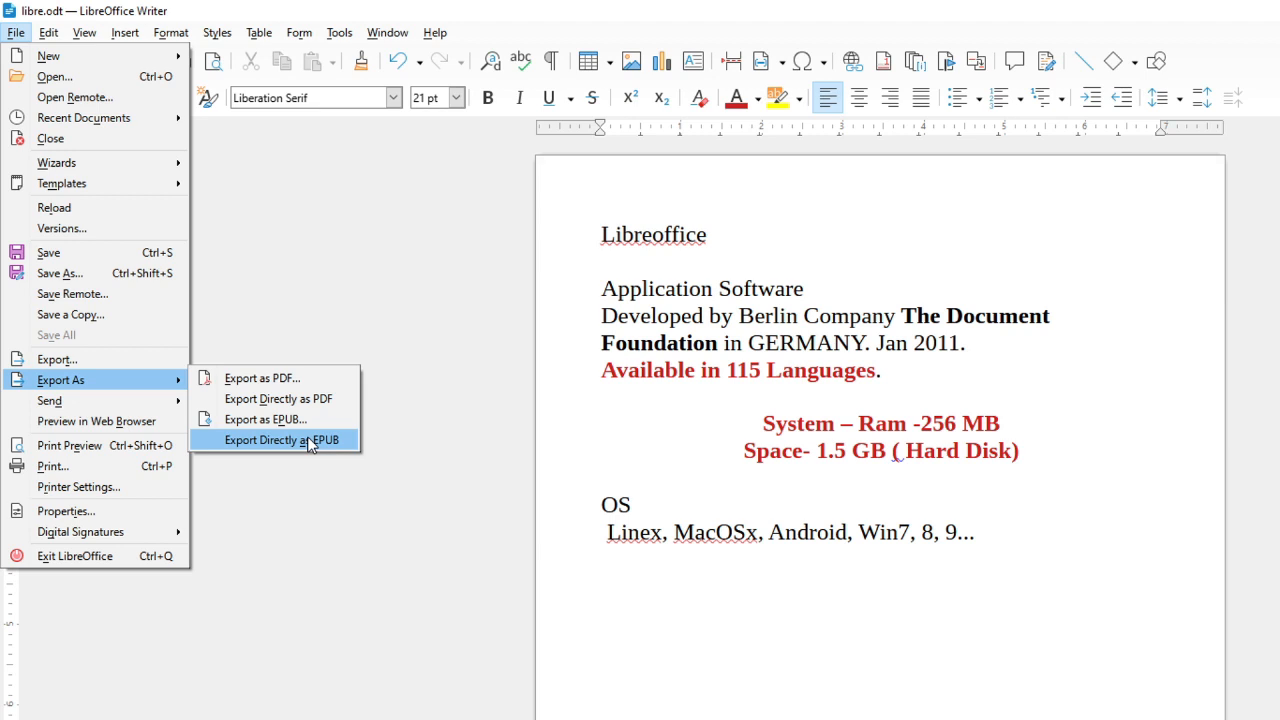
click(272, 376)
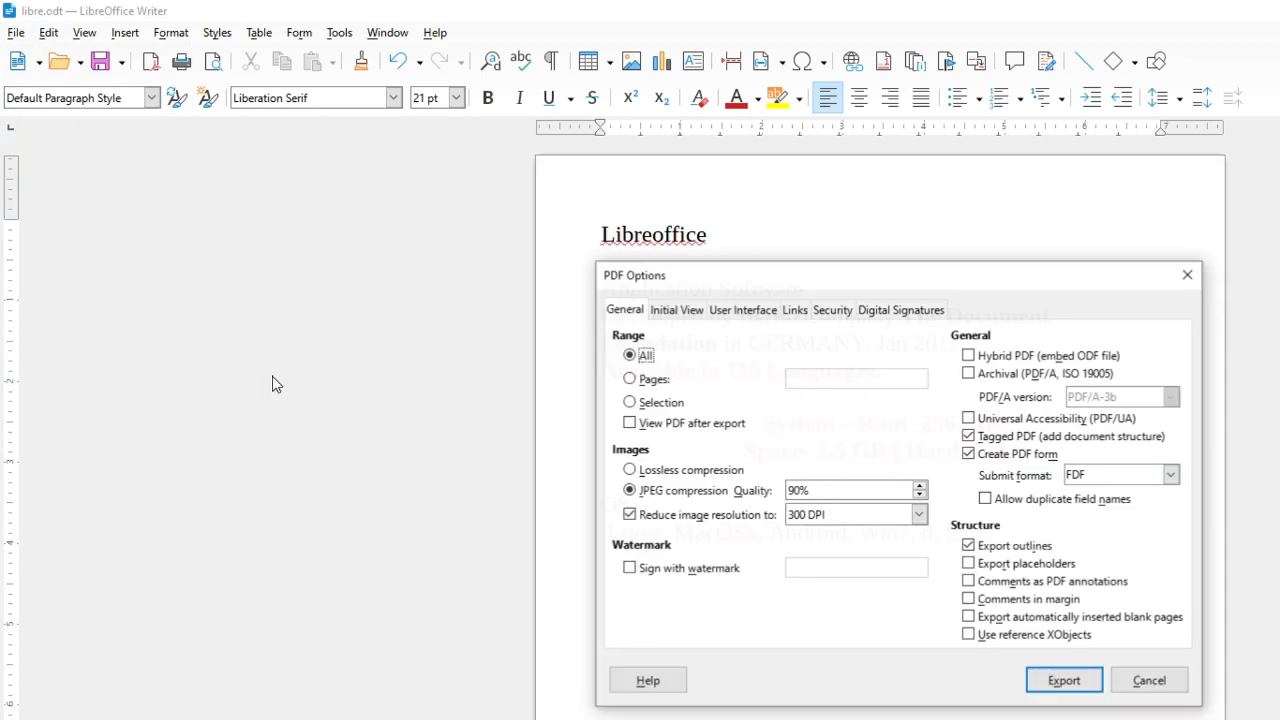
drag(952, 287, 988, 257)
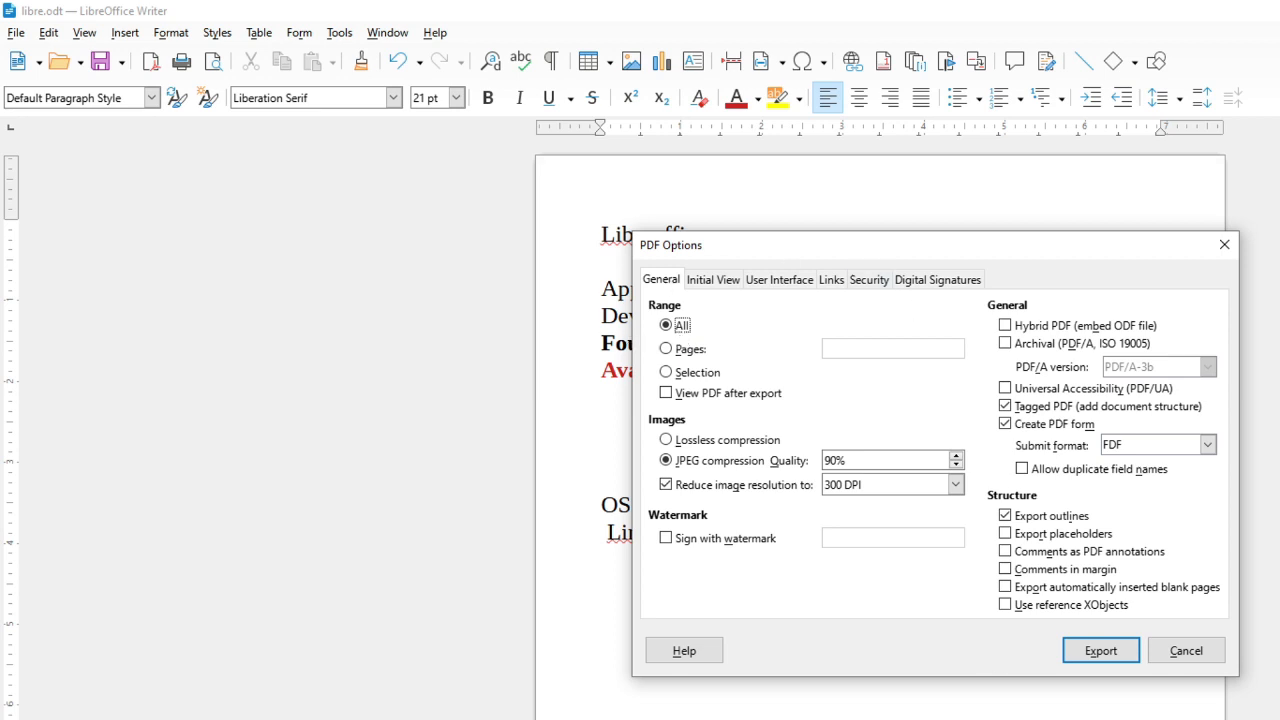
click(684, 324)
click(691, 350)
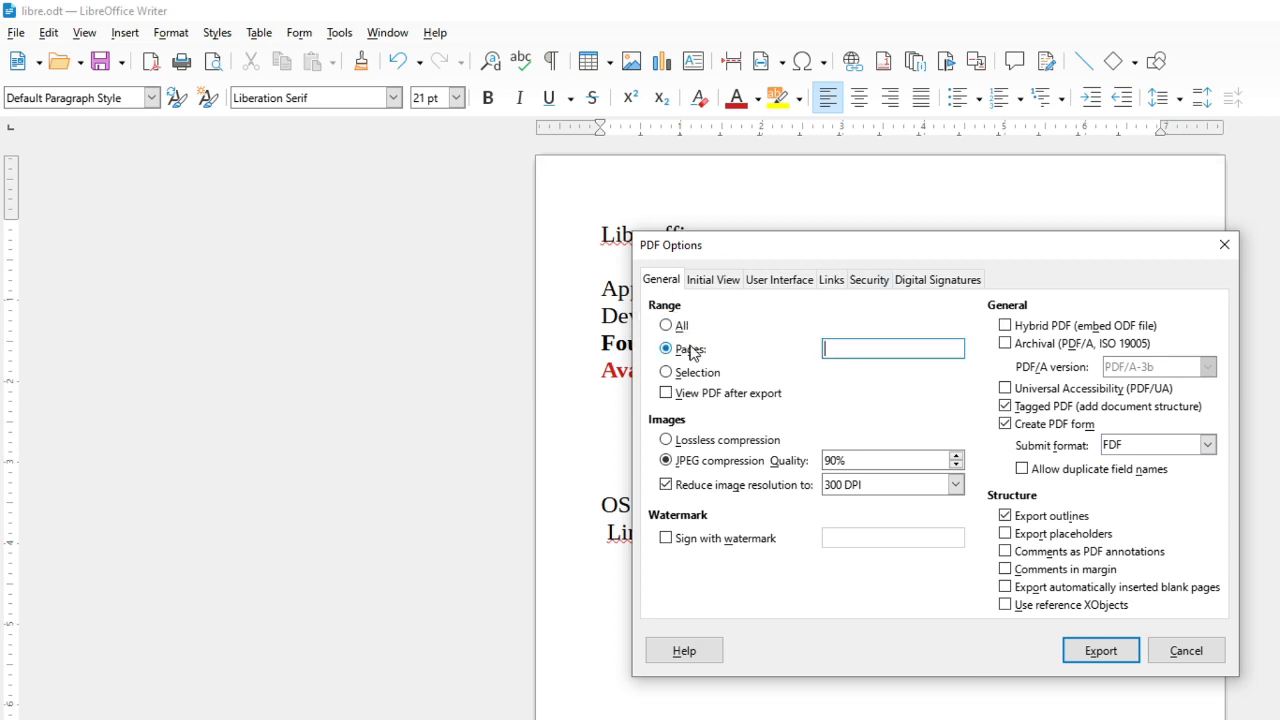
click(832, 345)
click(706, 377)
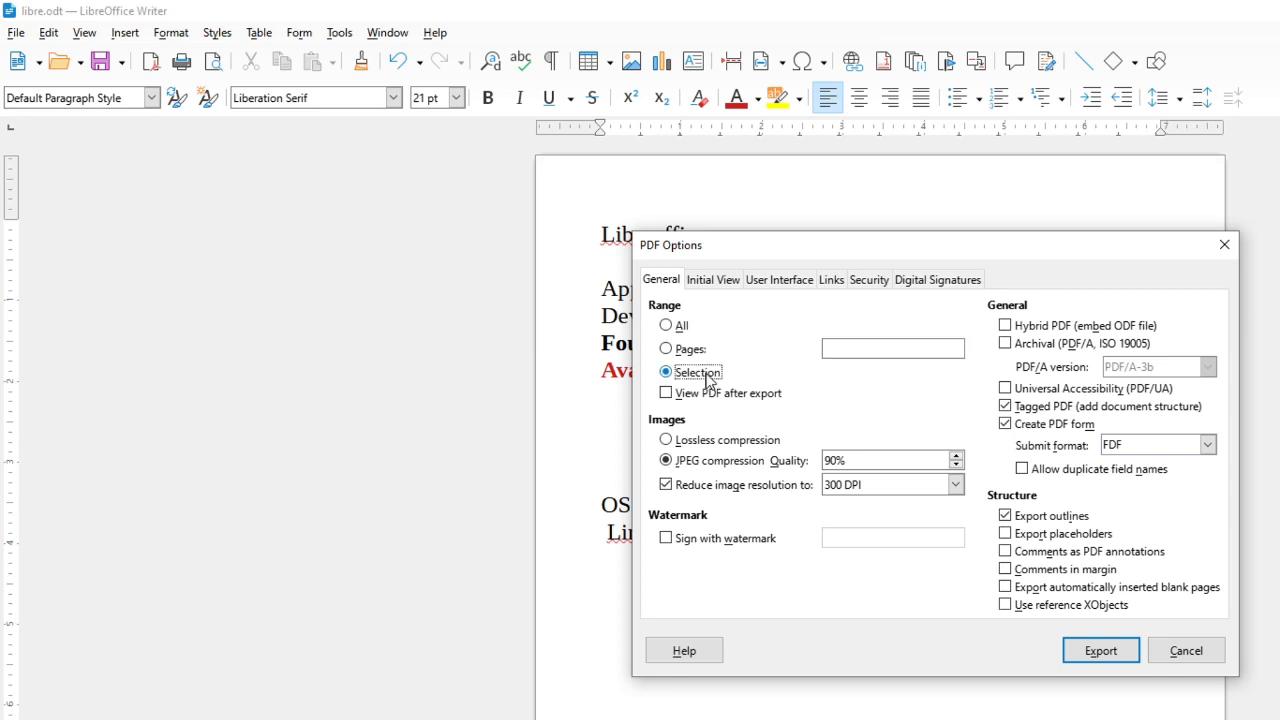
click(740, 444)
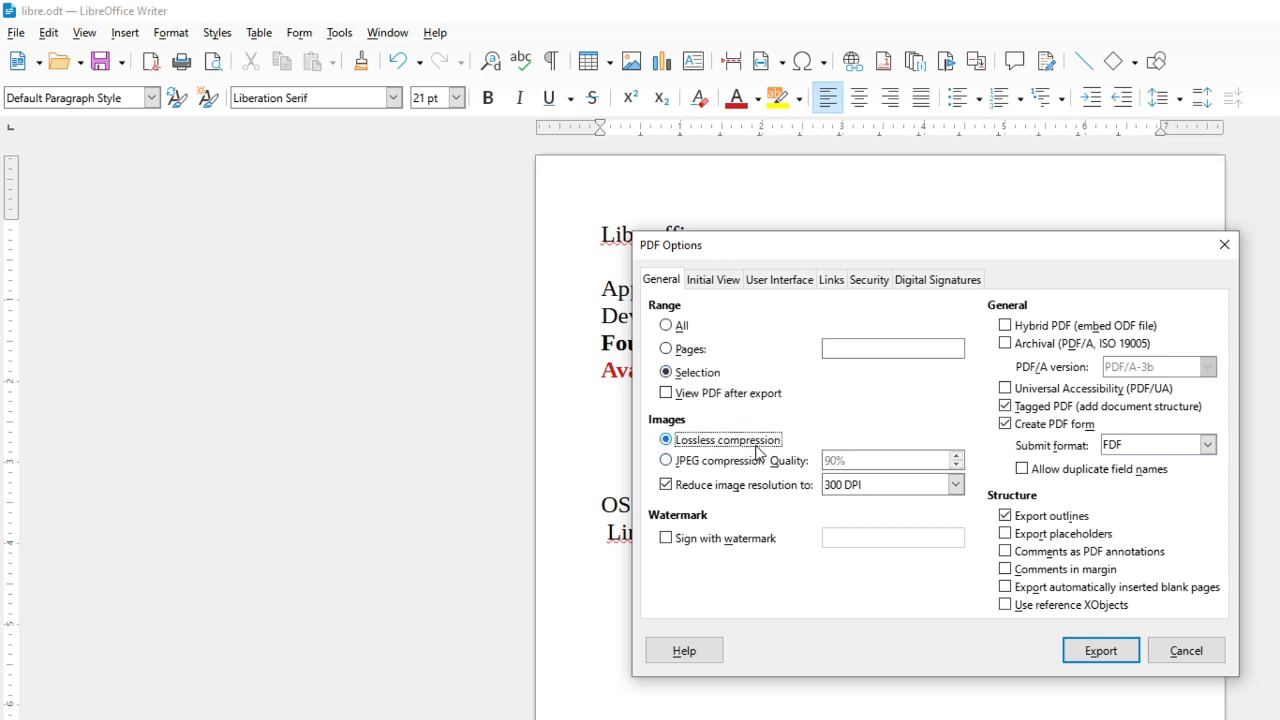
click(757, 461)
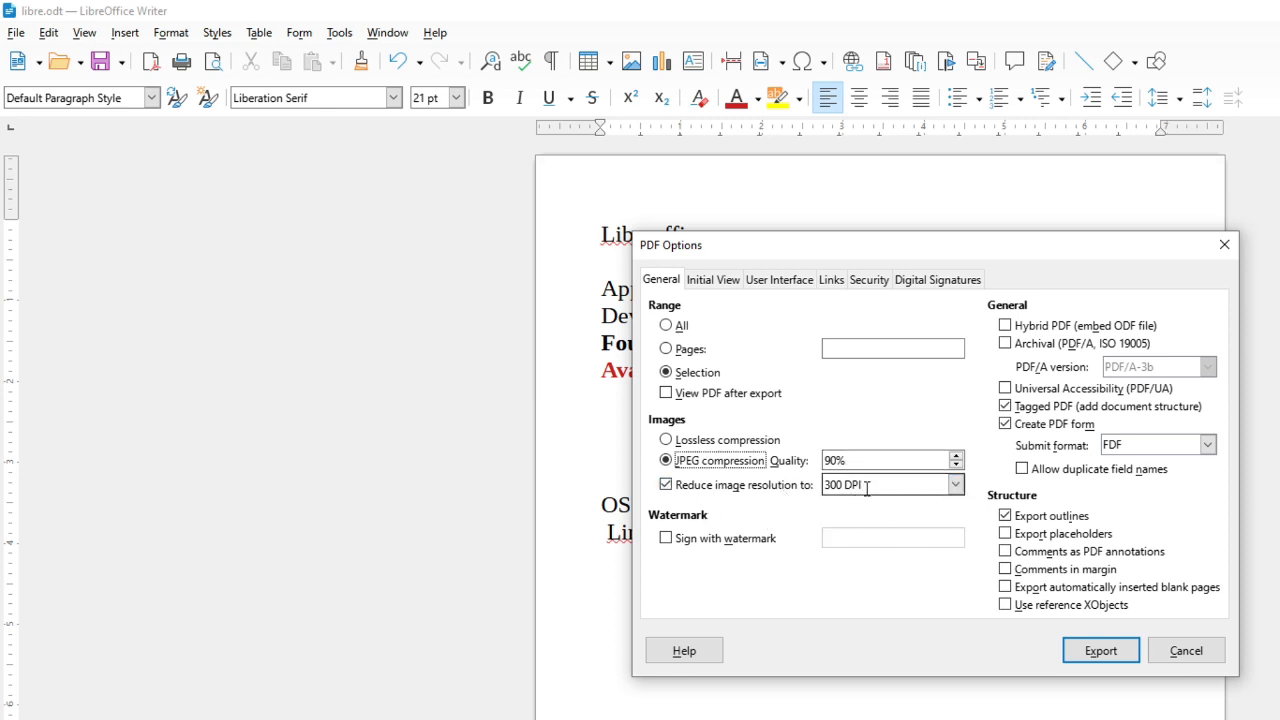
drag(867, 488, 846, 490)
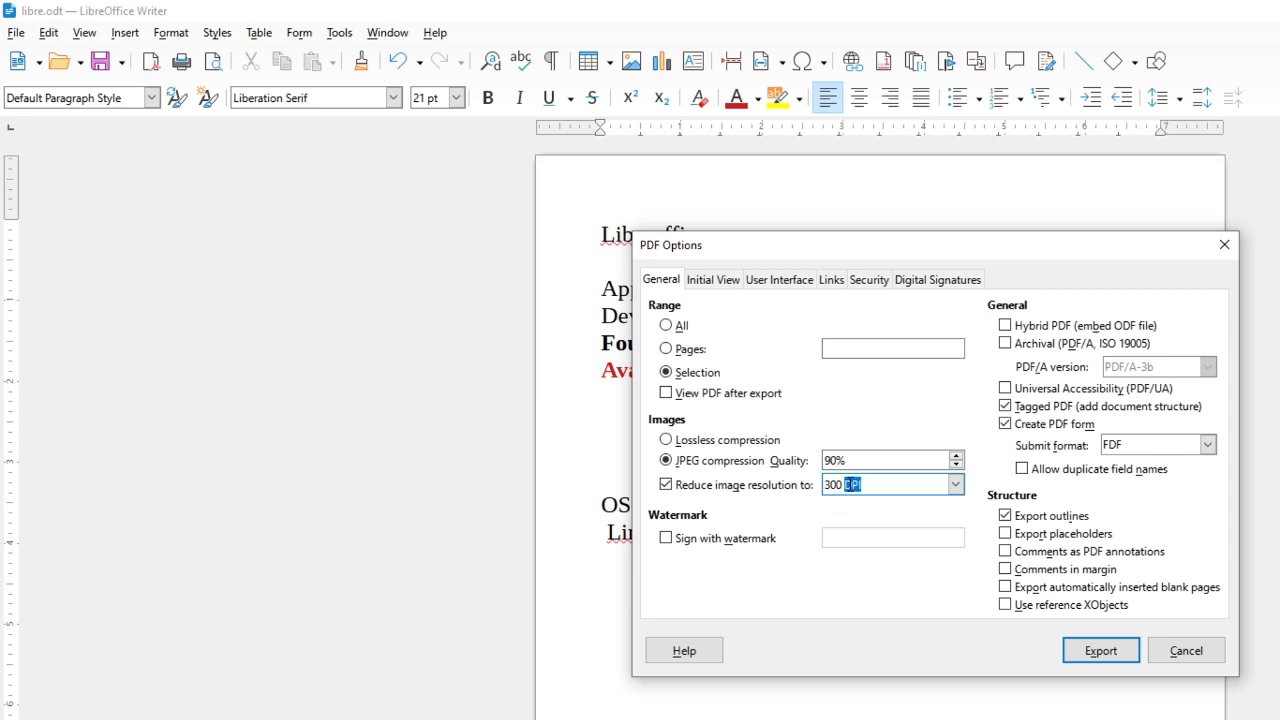
click(955, 485)
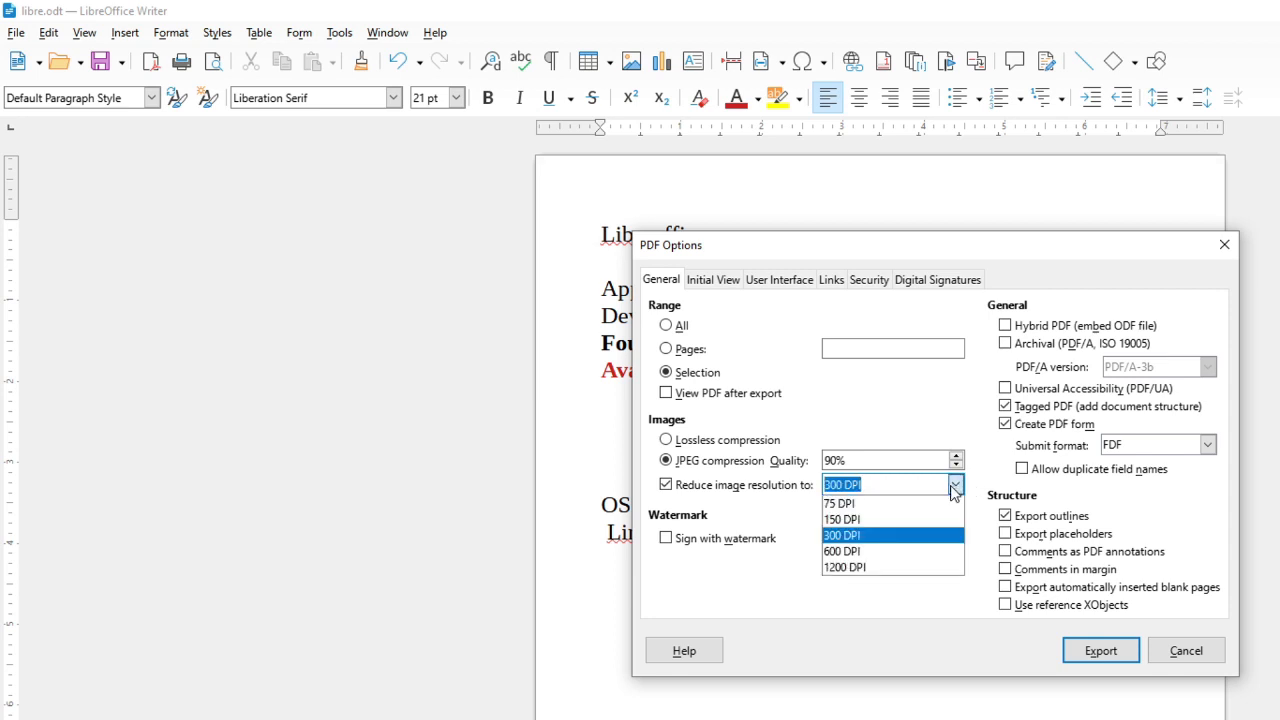
click(784, 522)
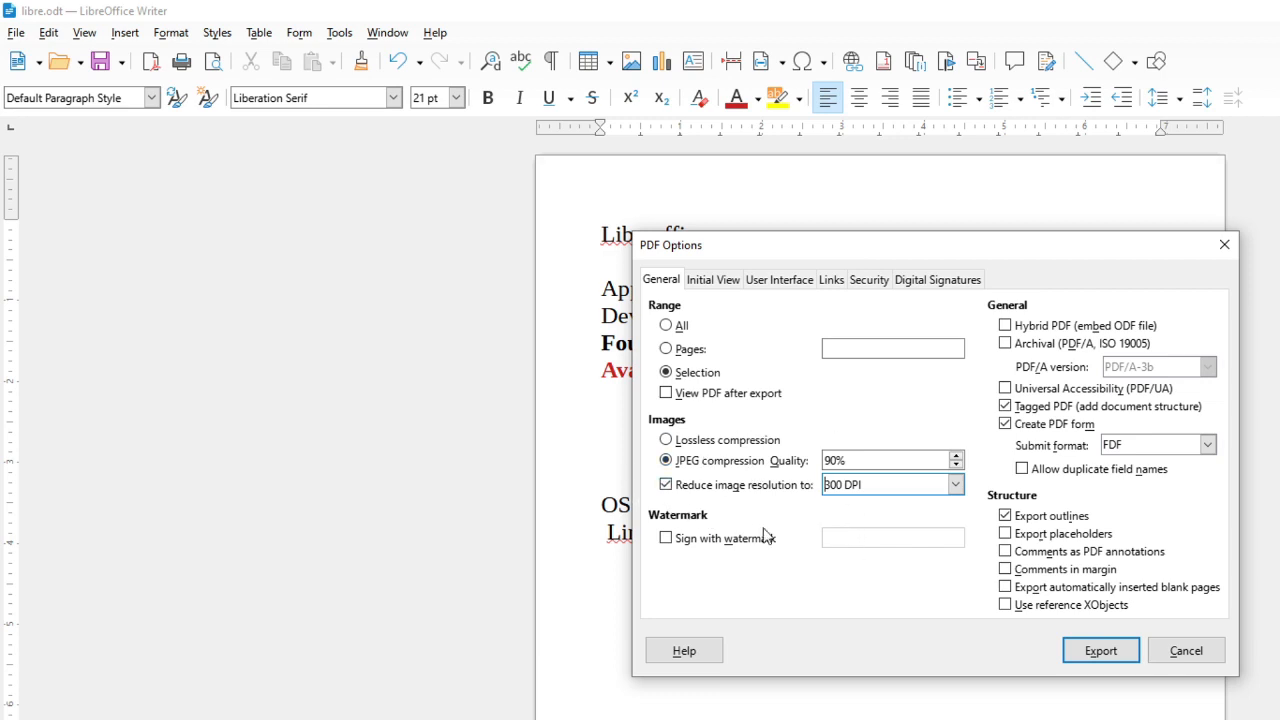
click(665, 539)
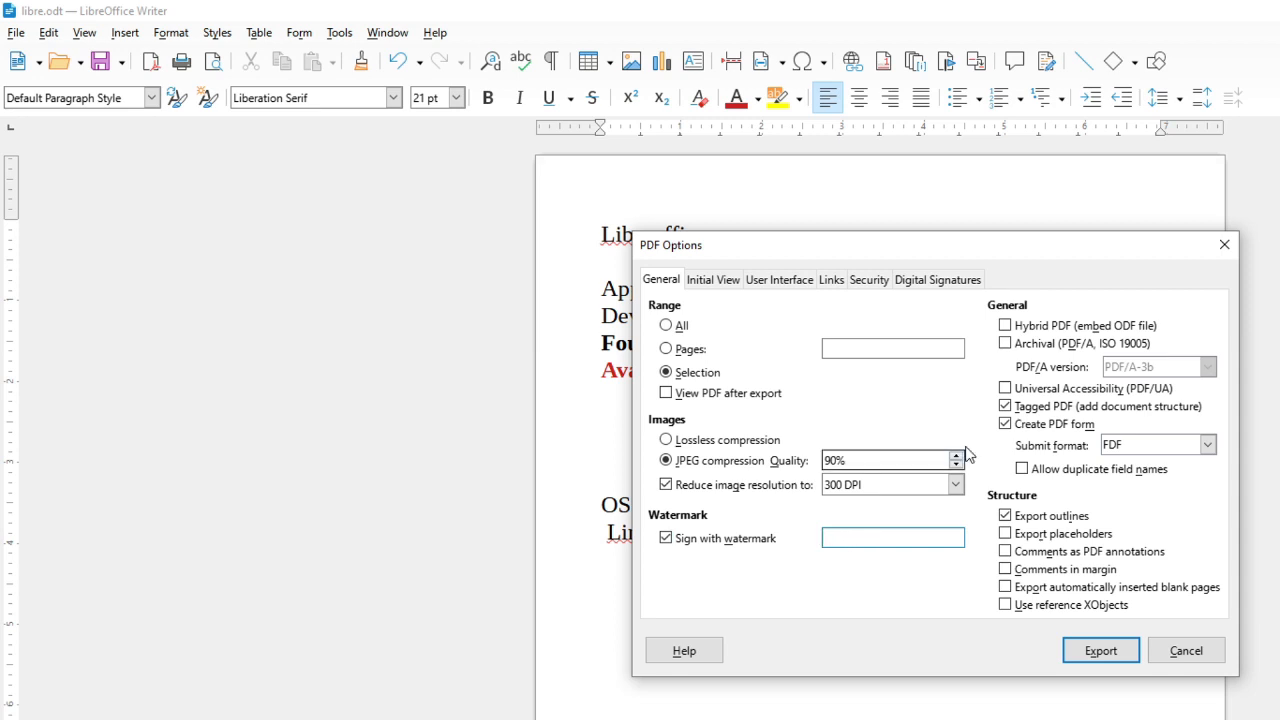
Set the PDF initial view to Outline and page panes, Continuous page layout and Fit in window magnification
click(735, 284)
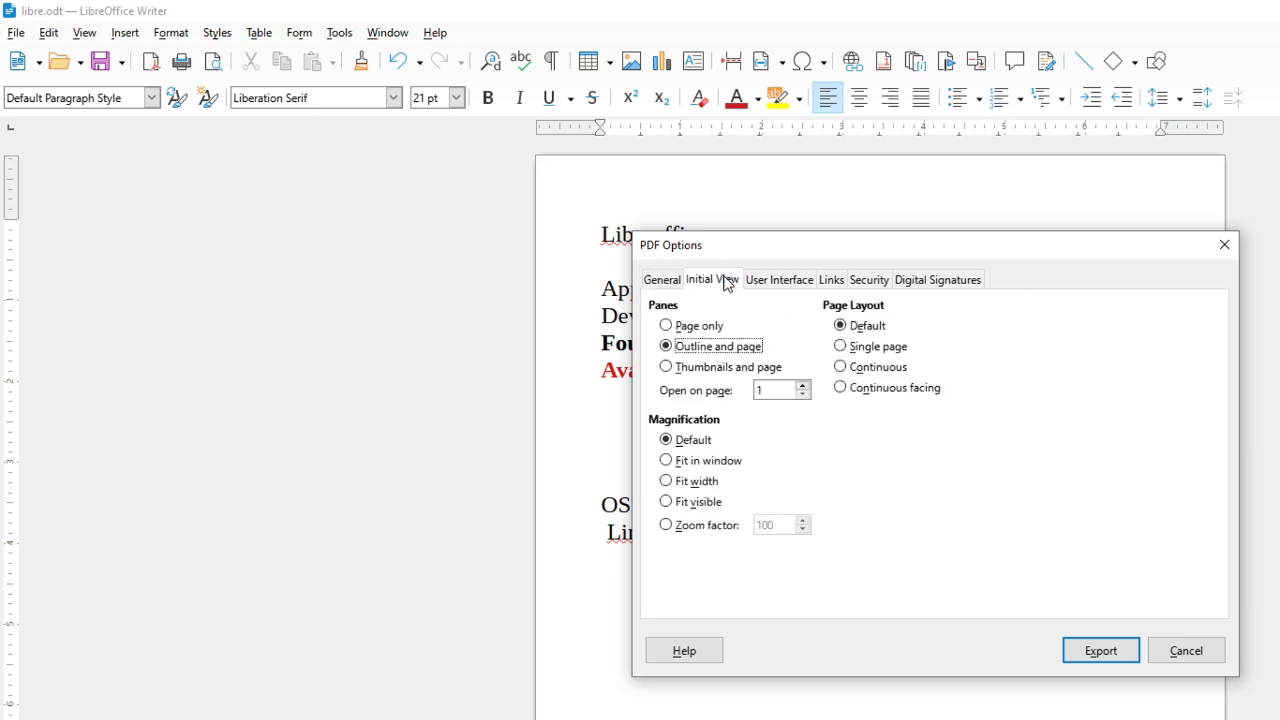
click(708, 330)
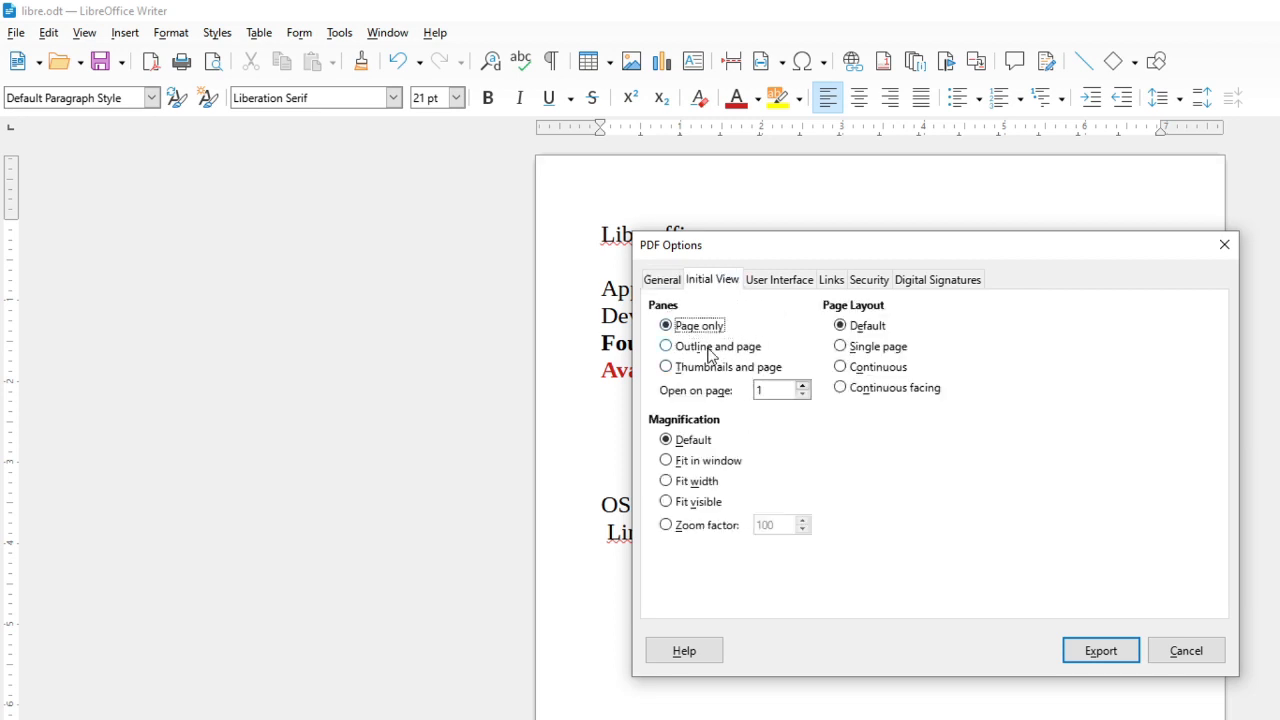
click(712, 350)
click(726, 372)
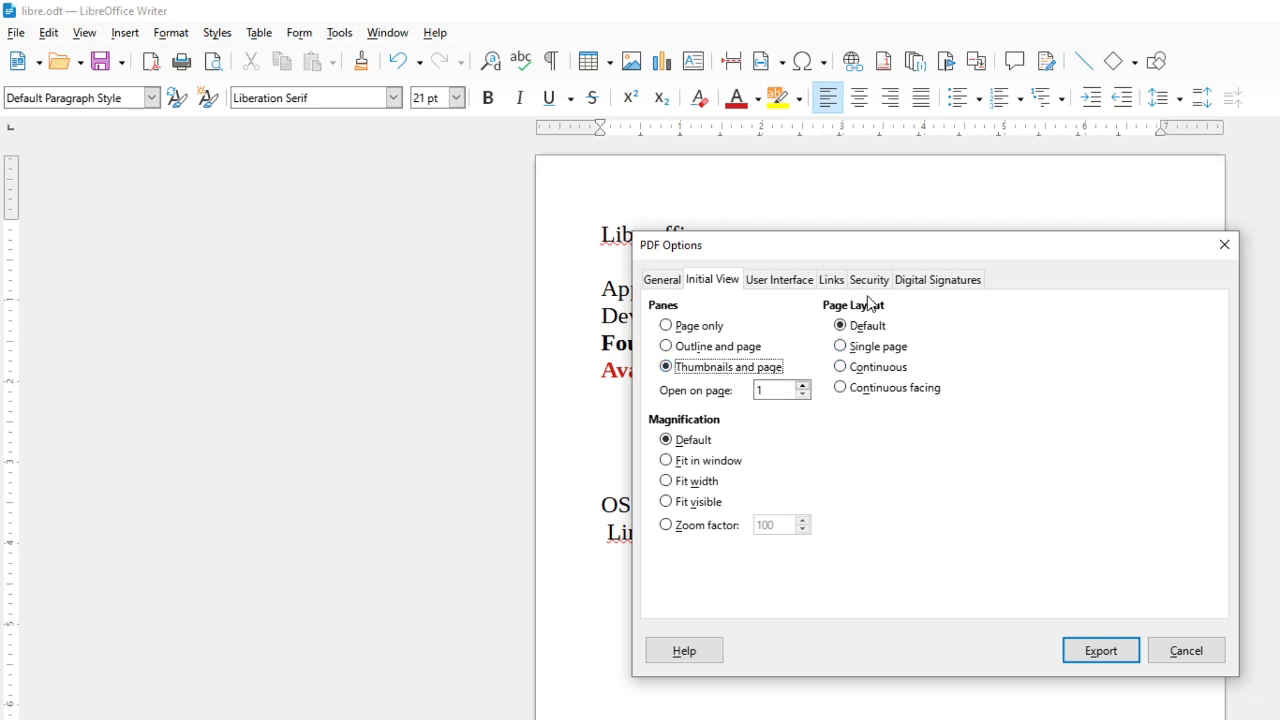
click(888, 347)
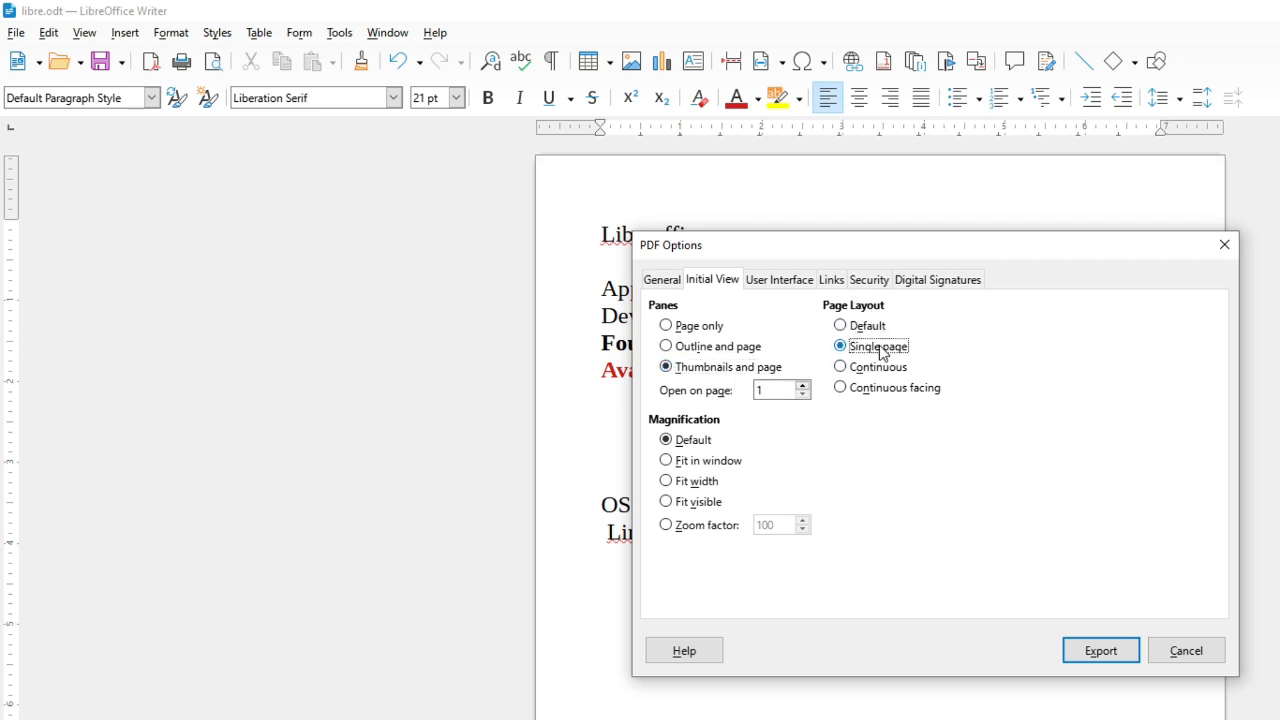
click(880, 368)
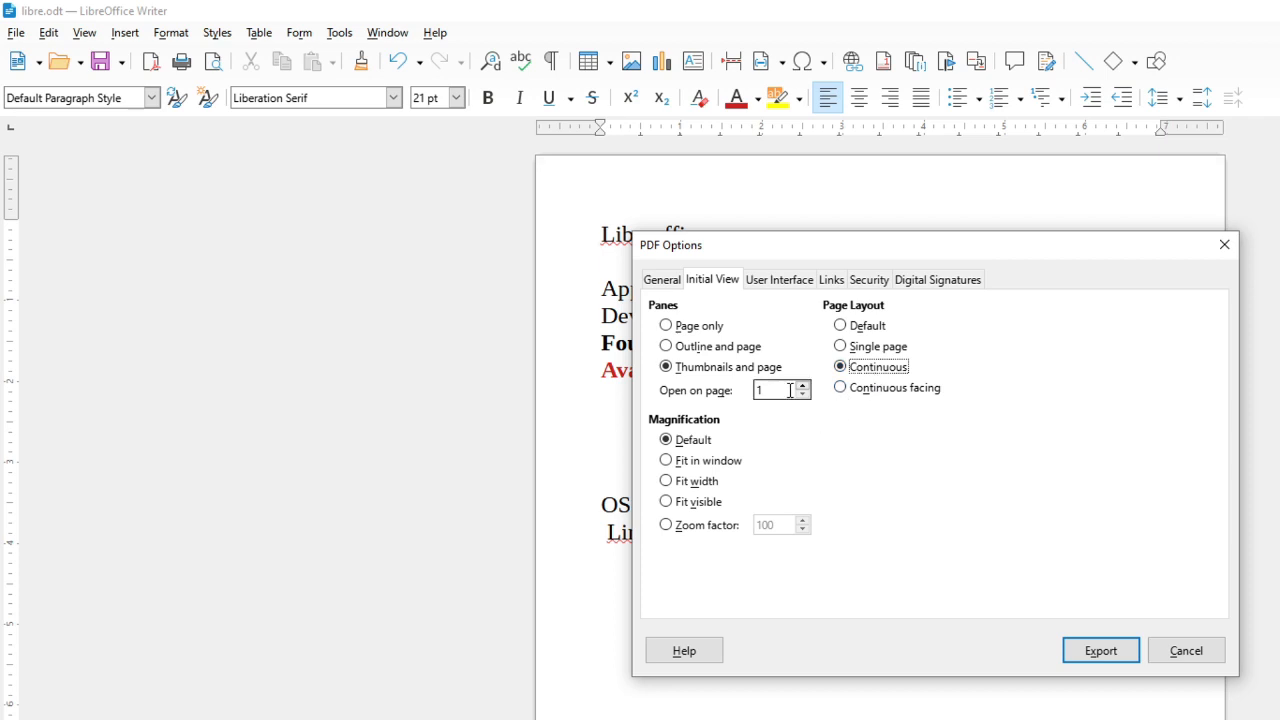
click(688, 352)
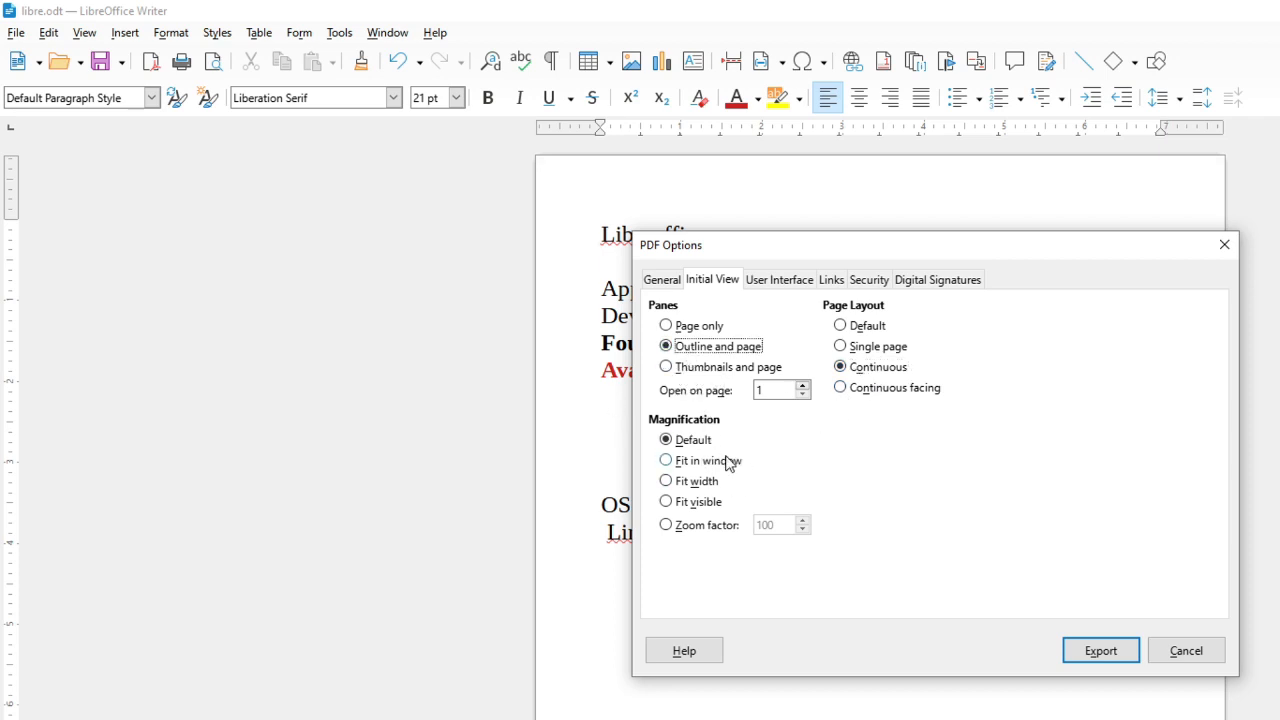
click(708, 466)
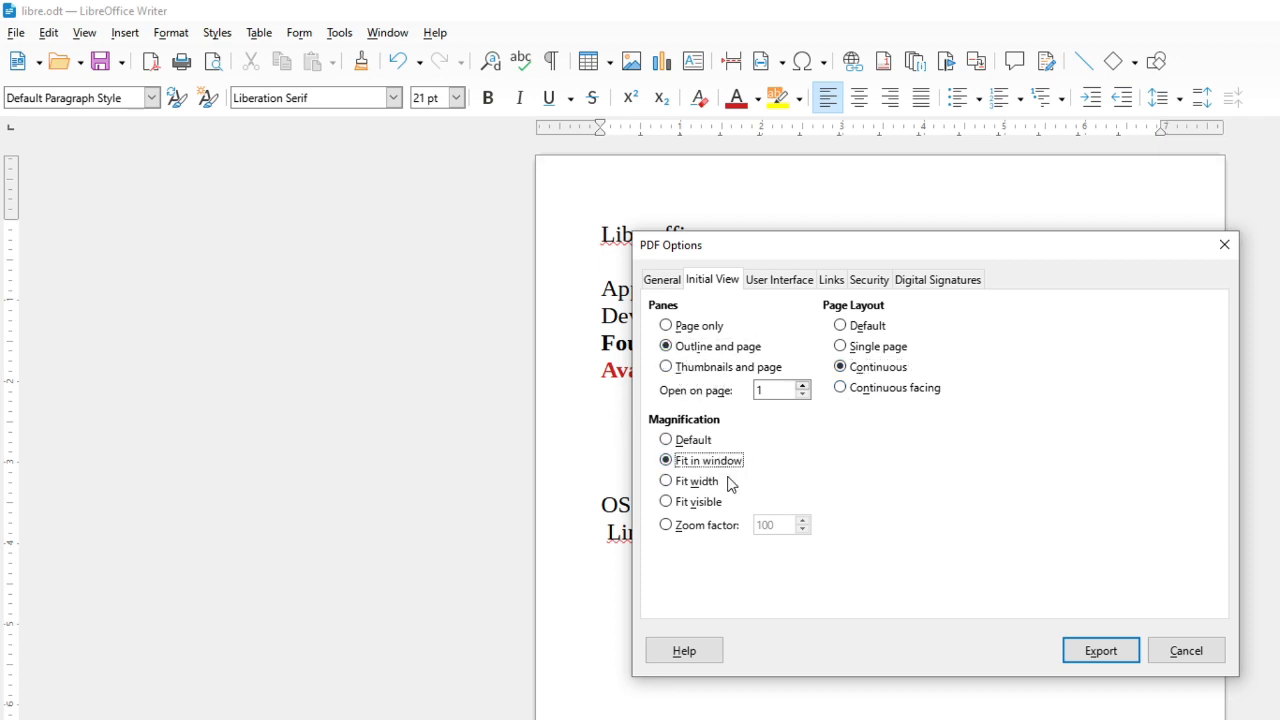
click(708, 484)
click(721, 465)
Browse the User Interface, Links, Security and Digital Signatures PDF option tabs, then close the PDF Options dialog
click(790, 283)
click(834, 284)
click(870, 284)
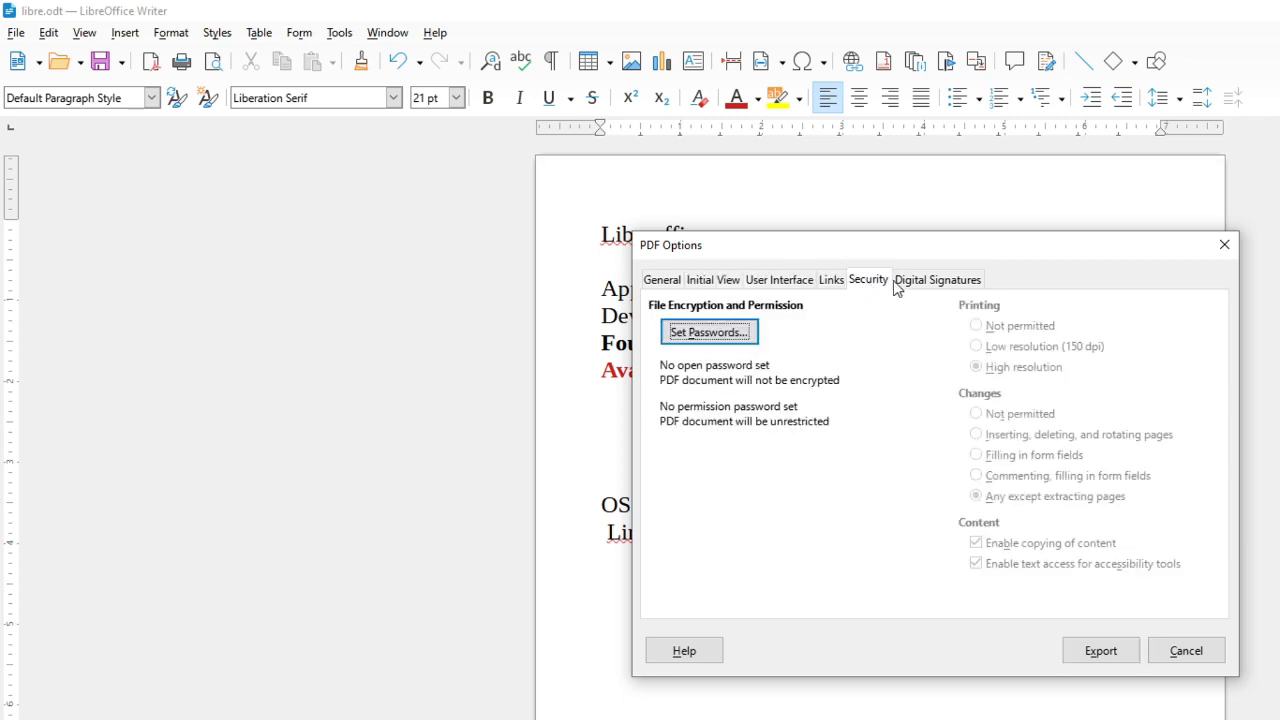
click(927, 287)
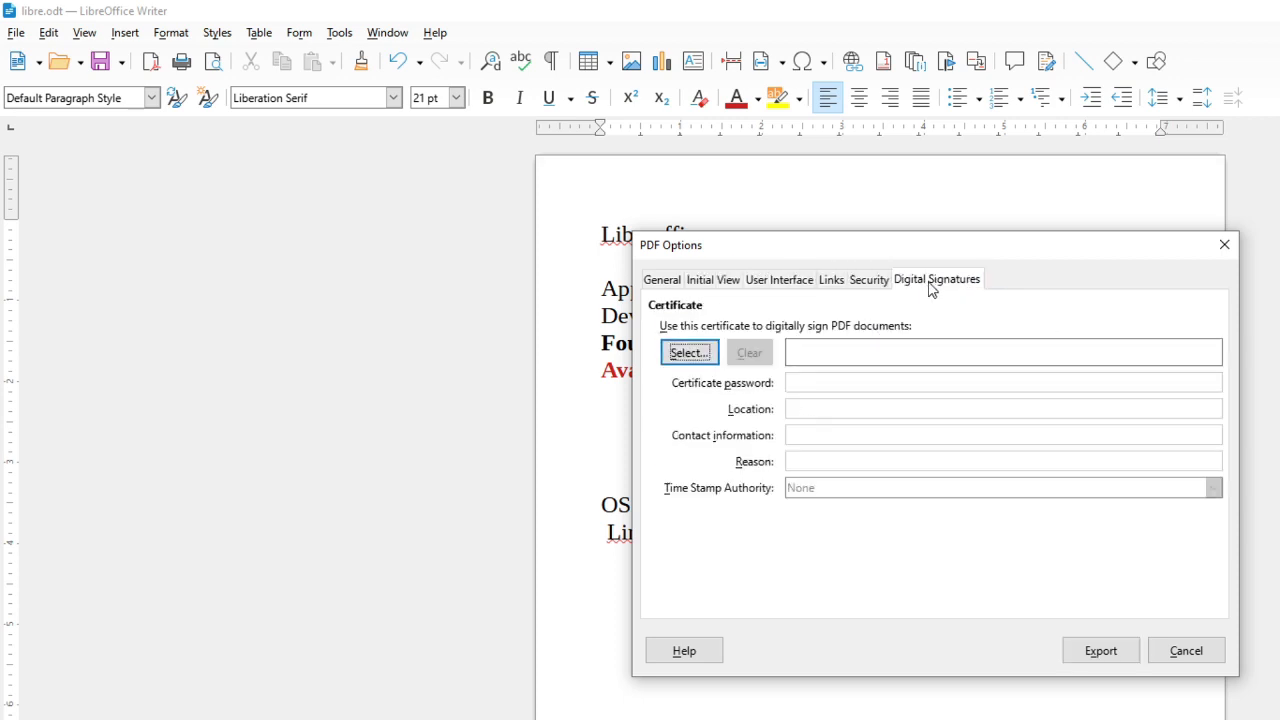
click(866, 286)
click(830, 285)
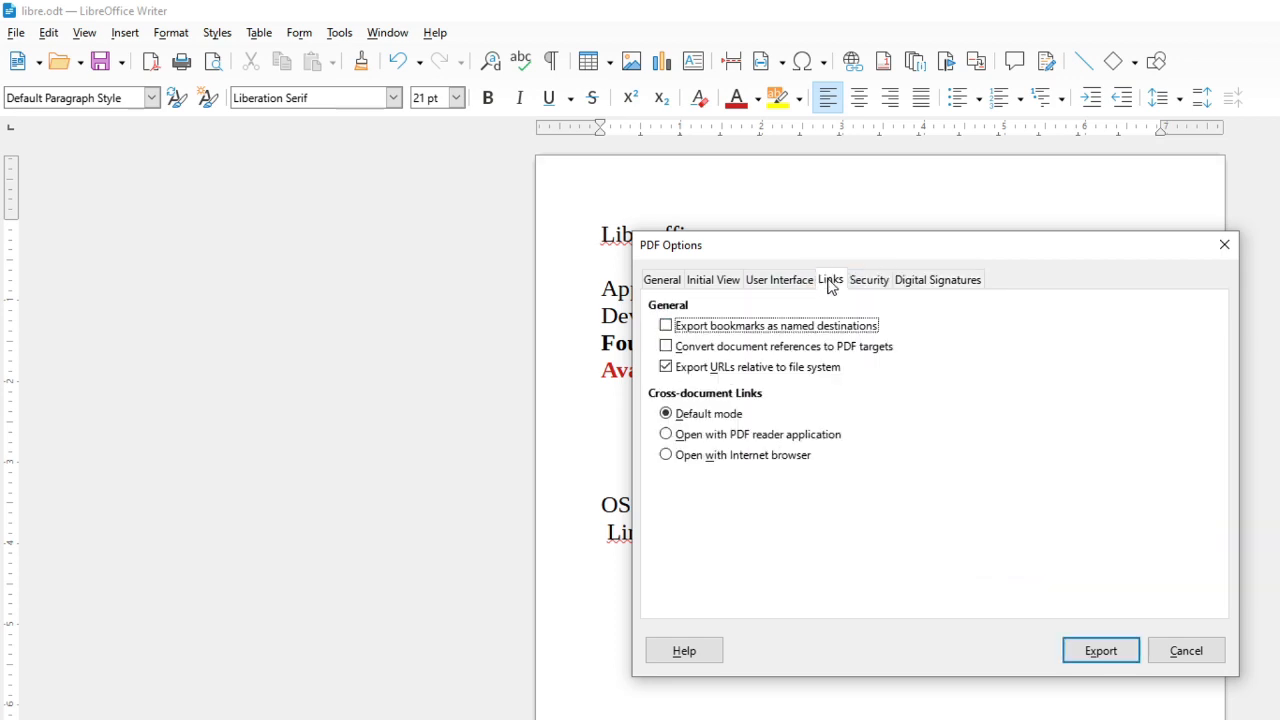
click(800, 289)
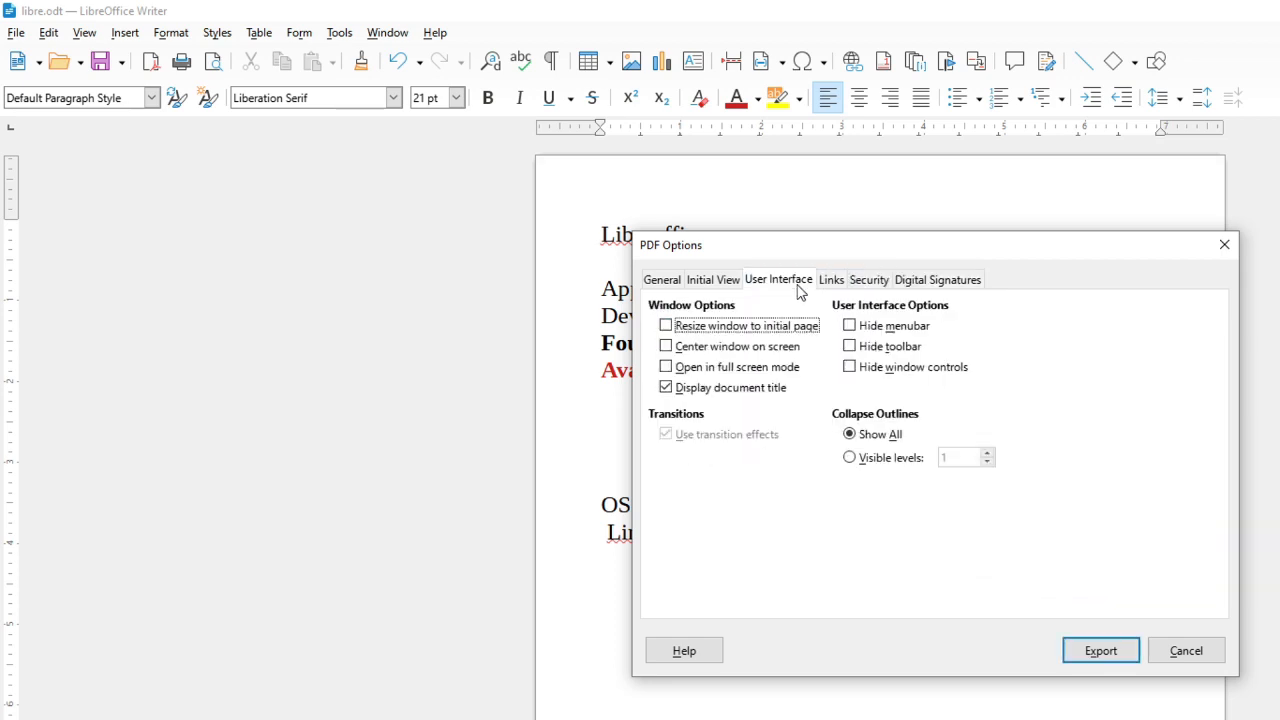
click(712, 282)
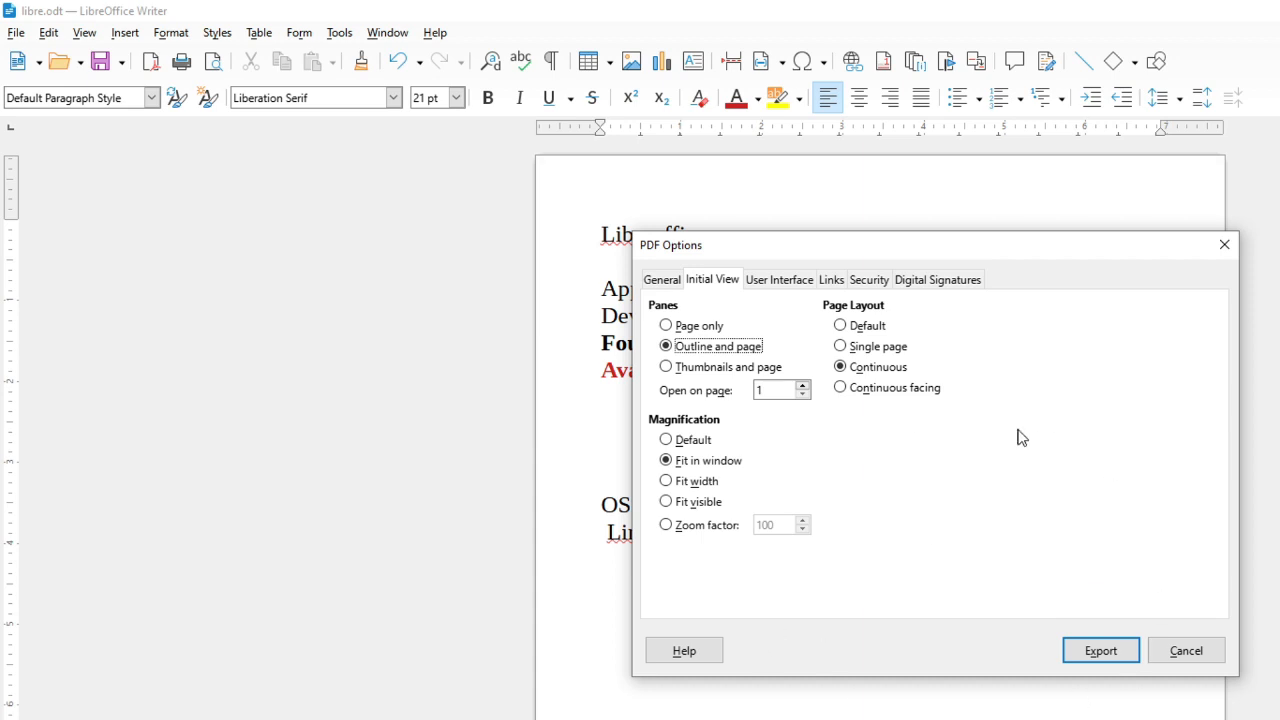
click(1224, 245)
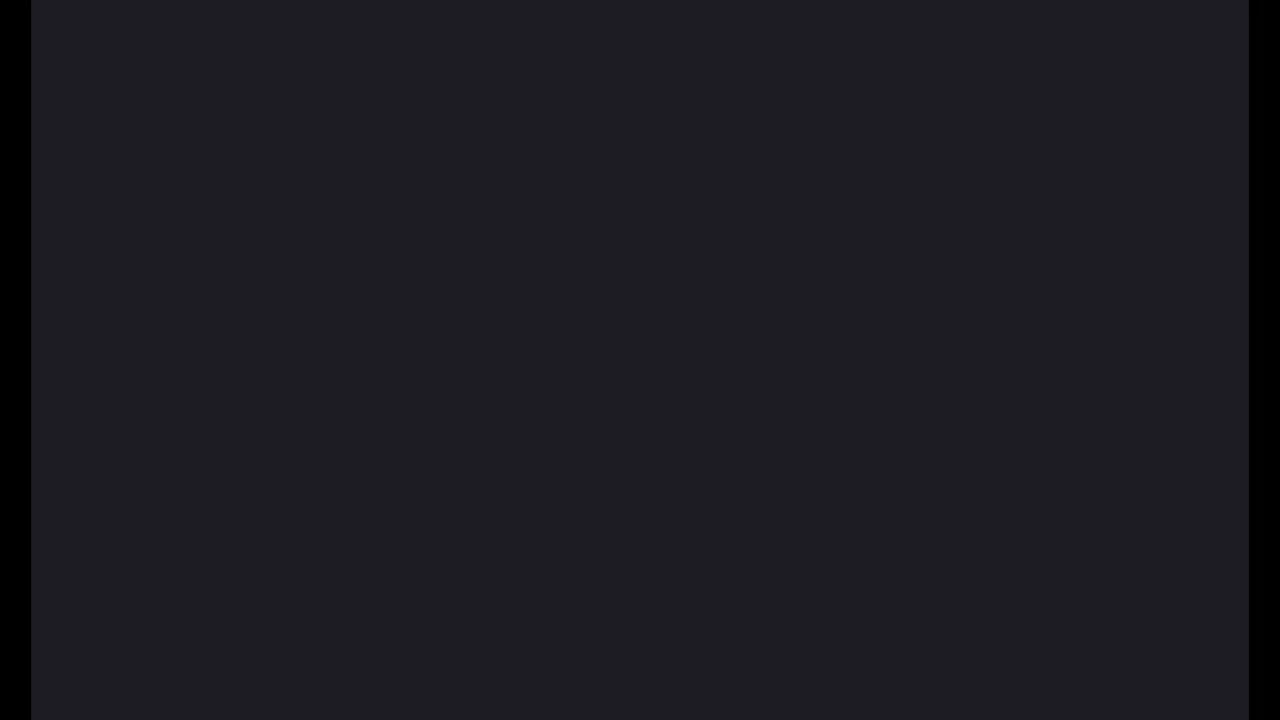